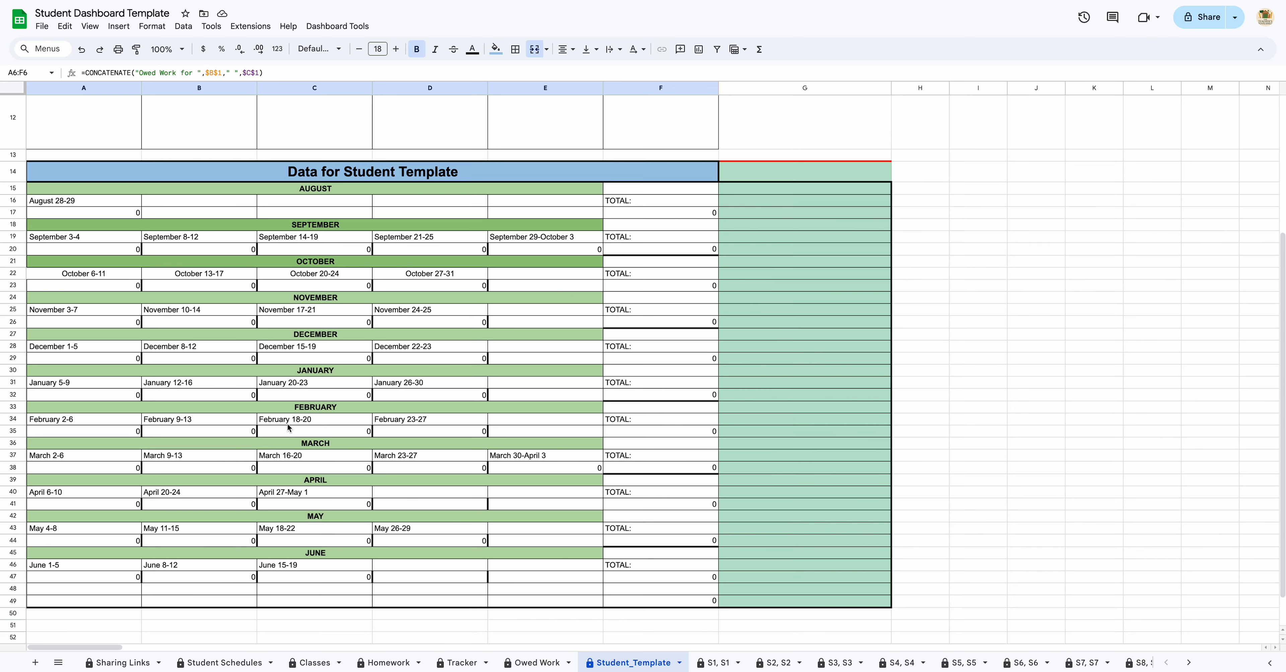
Step: On Sharing Links, enter first and last names for the first three students in rows 3–5
{"action": "scroll", "coordinate": [288, 423], "scroll_direction": "up", "scroll_amount": 1}
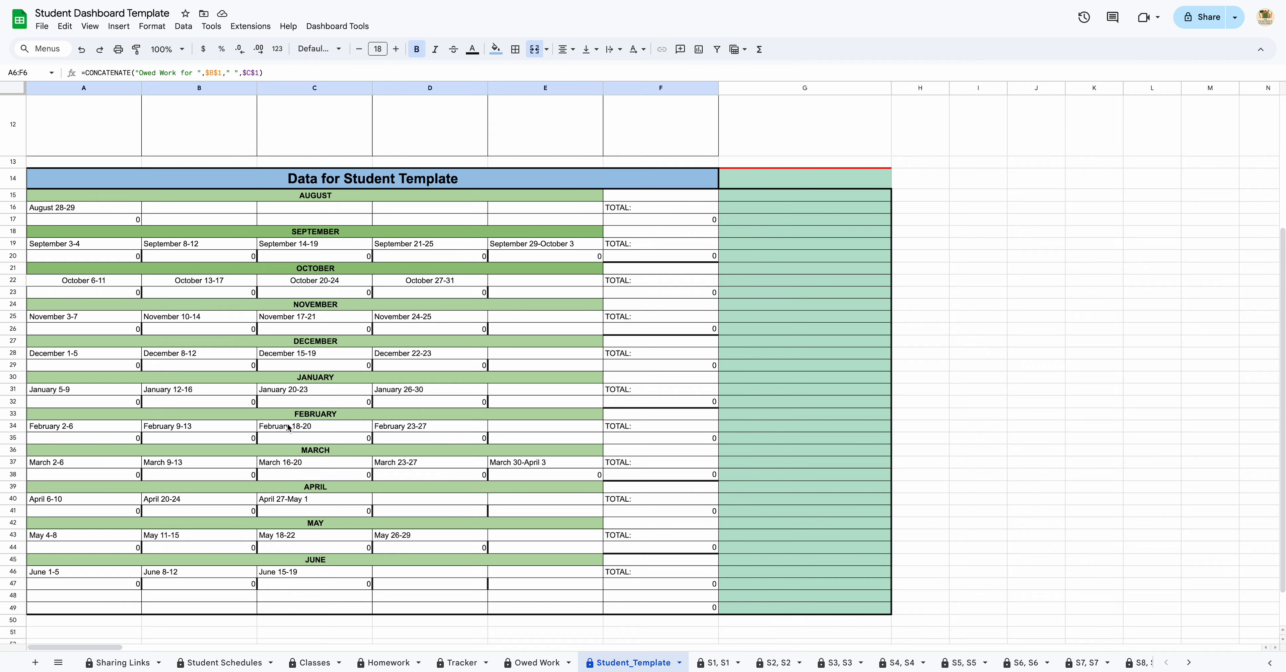
{"action": "scroll", "coordinate": [288, 427], "scroll_direction": "up", "scroll_amount": 5}
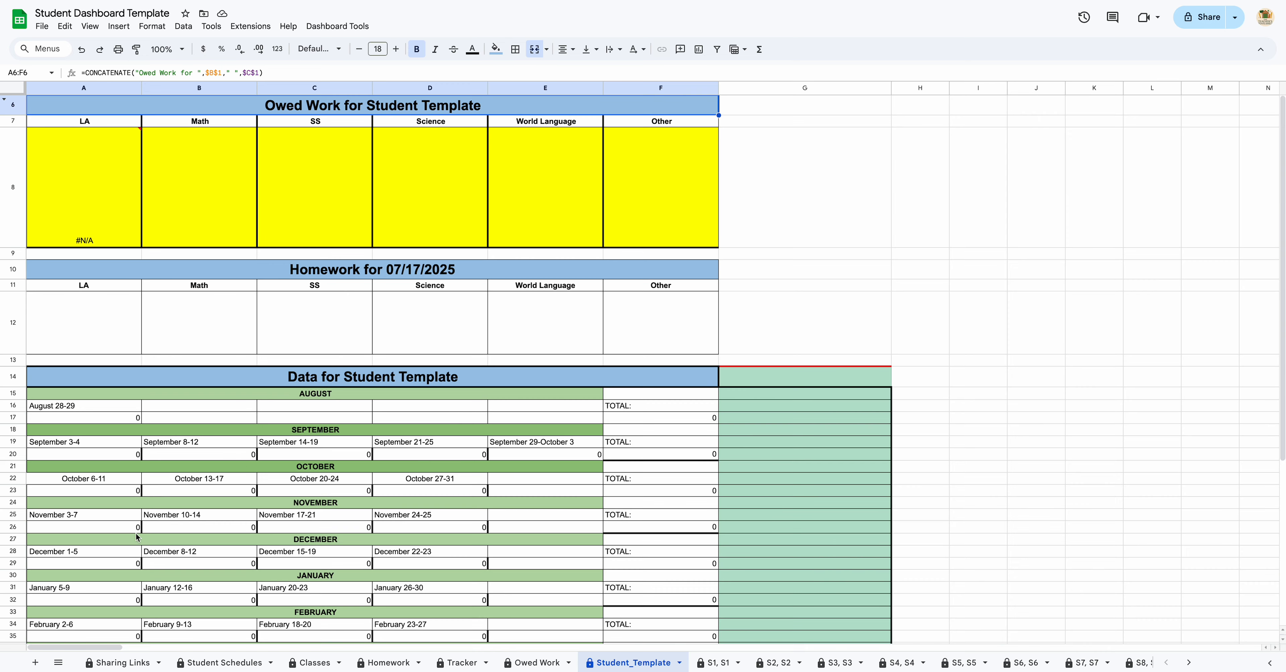
{"action": "left_click", "coordinate": [123, 663]}
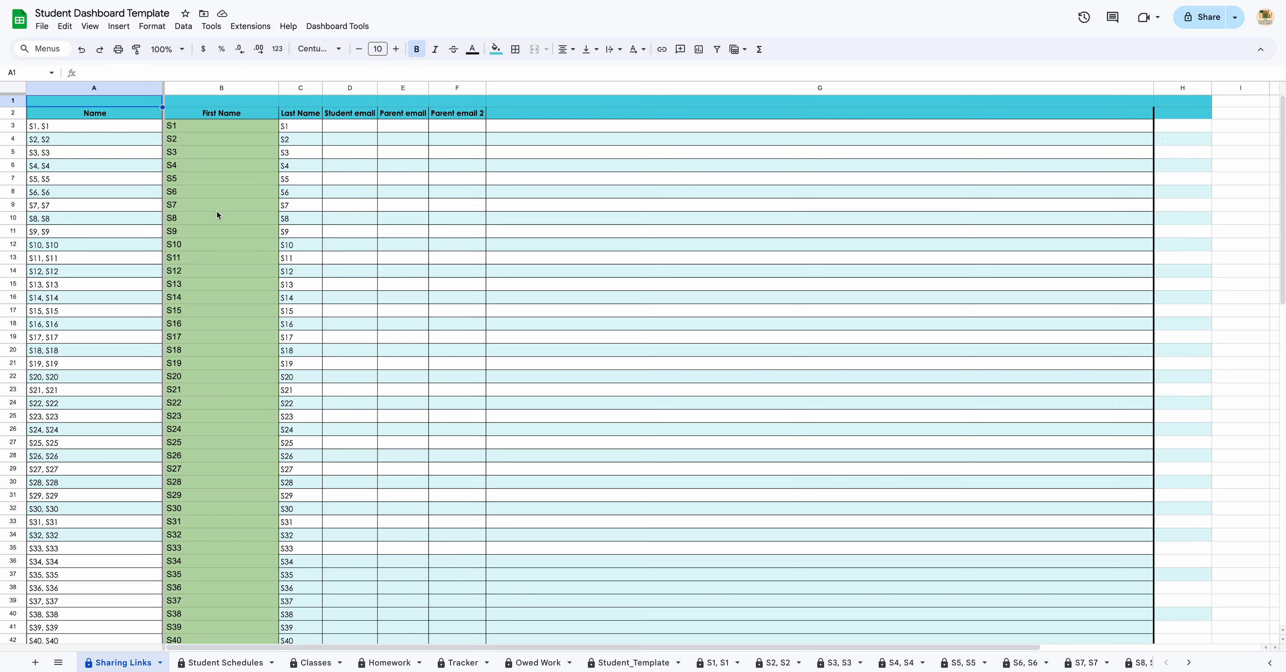
{"action": "left_click", "coordinate": [235, 123]}
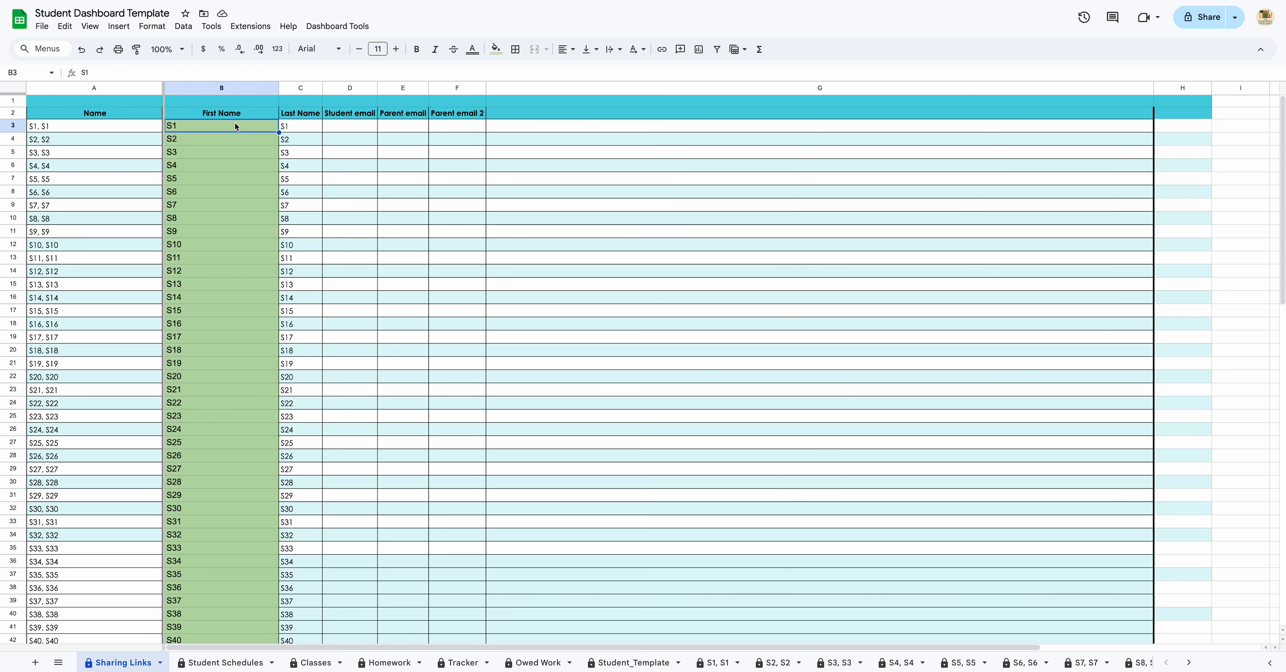
{"action": "key", "text": "Tab"}
{"action": "key", "text": "Return"}
{"action": "key", "text": "Tab"}
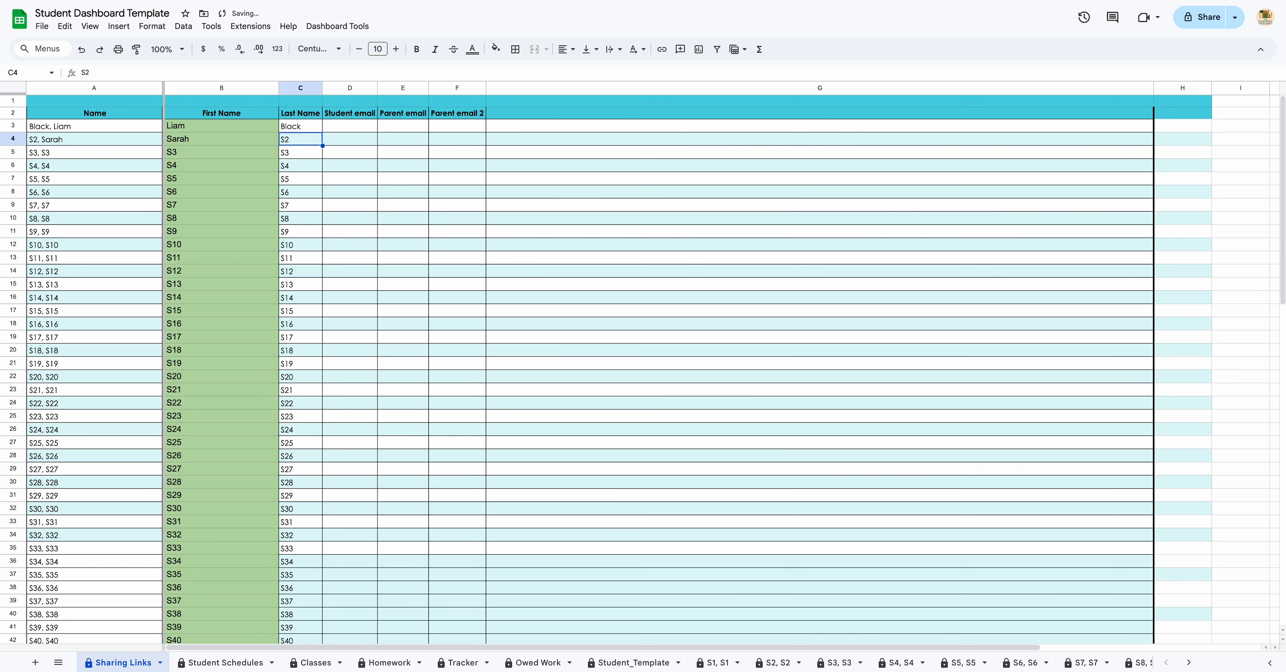
{"action": "key", "text": "Return"}
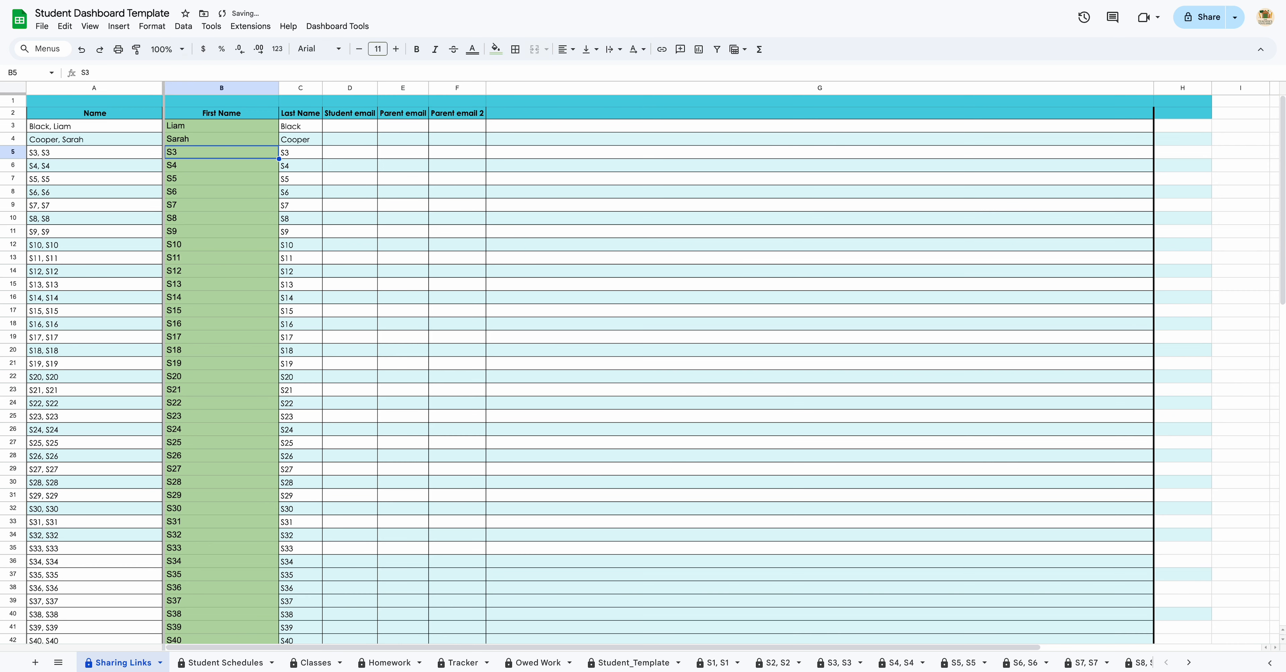
{"action": "key", "text": "Tab"}
{"action": "key", "text": "Return"}
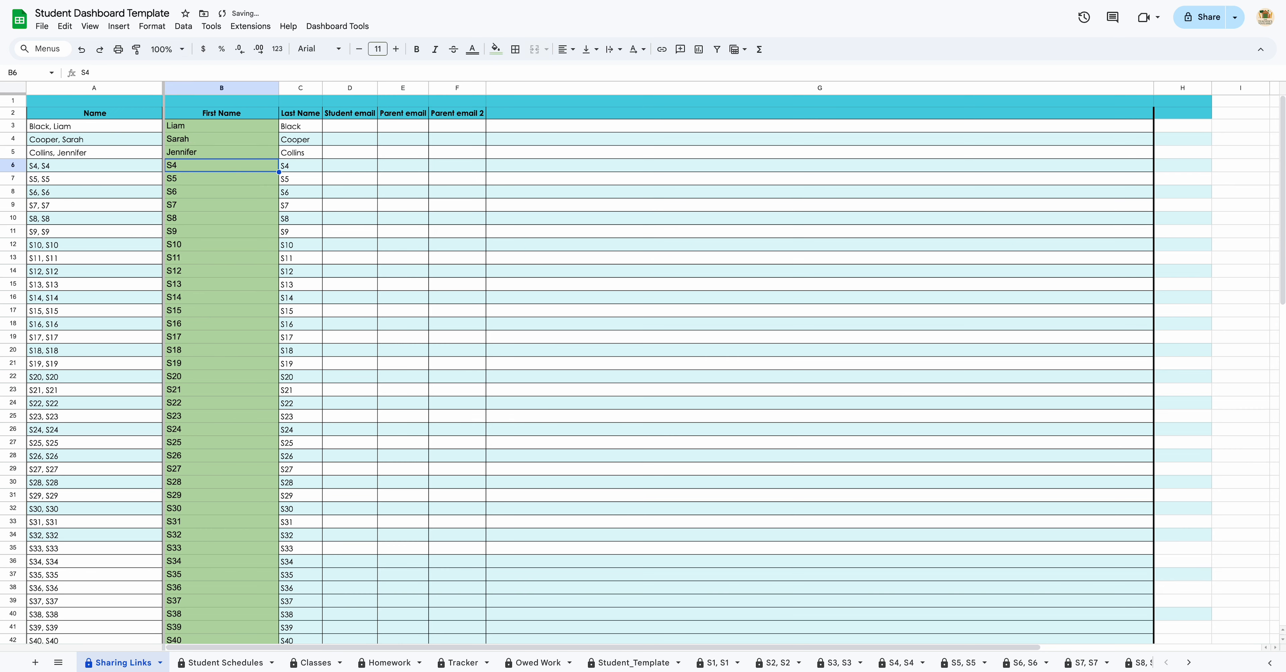
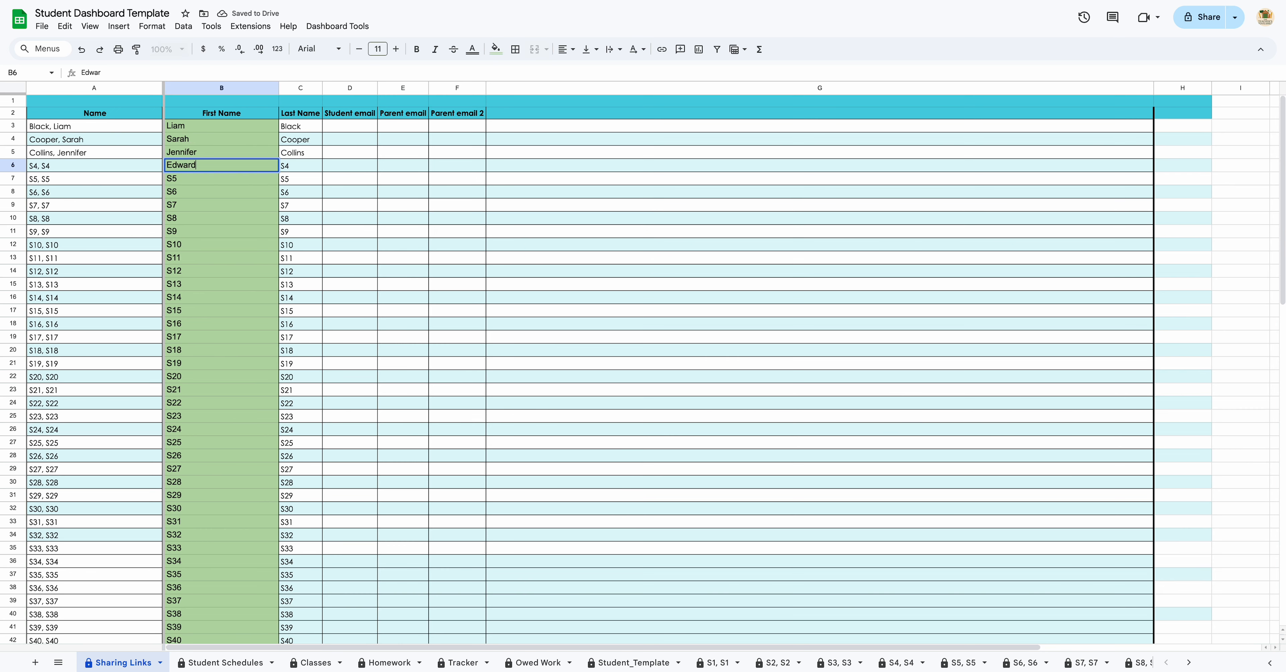
Step: Enter first and last names for students four through seven in rows 6–9
{"action": "key", "text": "Tab"}
{"action": "key", "text": "Return"}
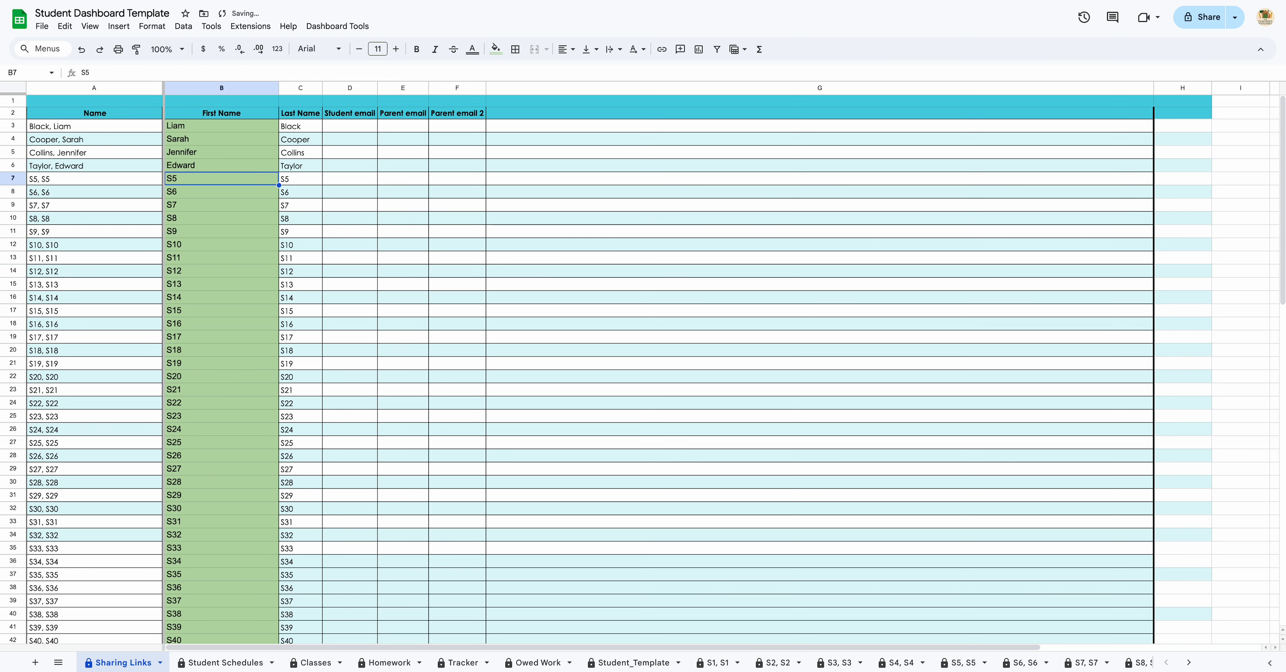
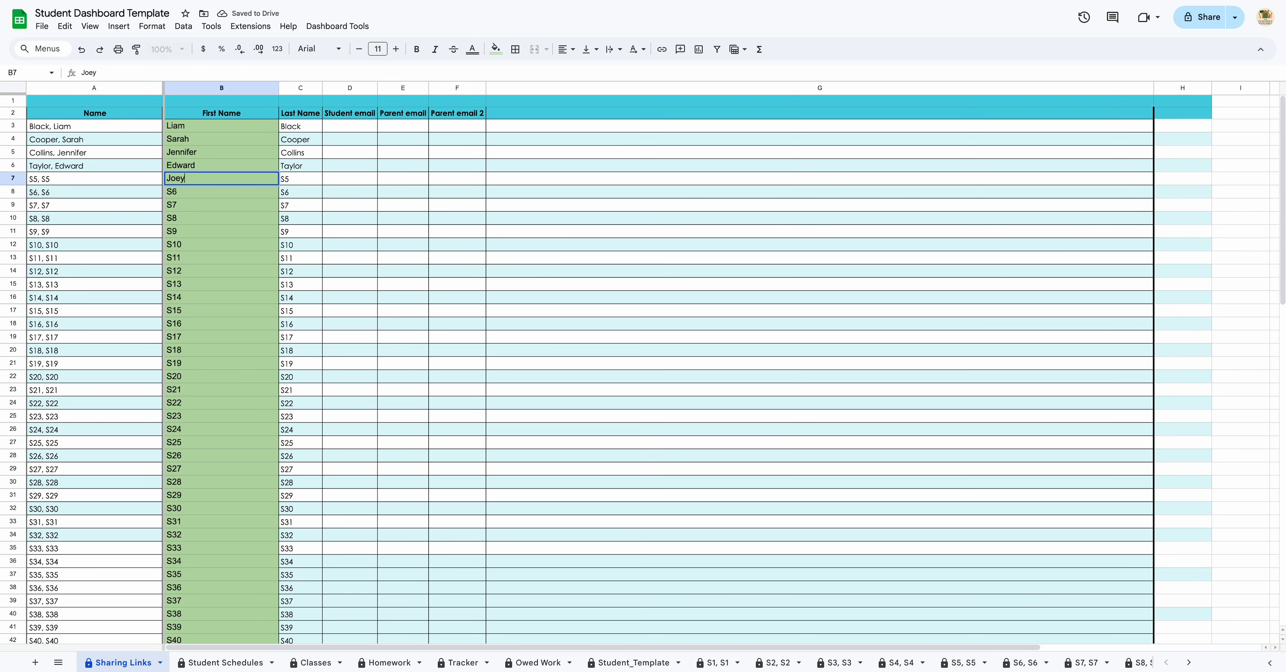
{"action": "key", "text": "Tab"}
{"action": "key", "text": "Return"}
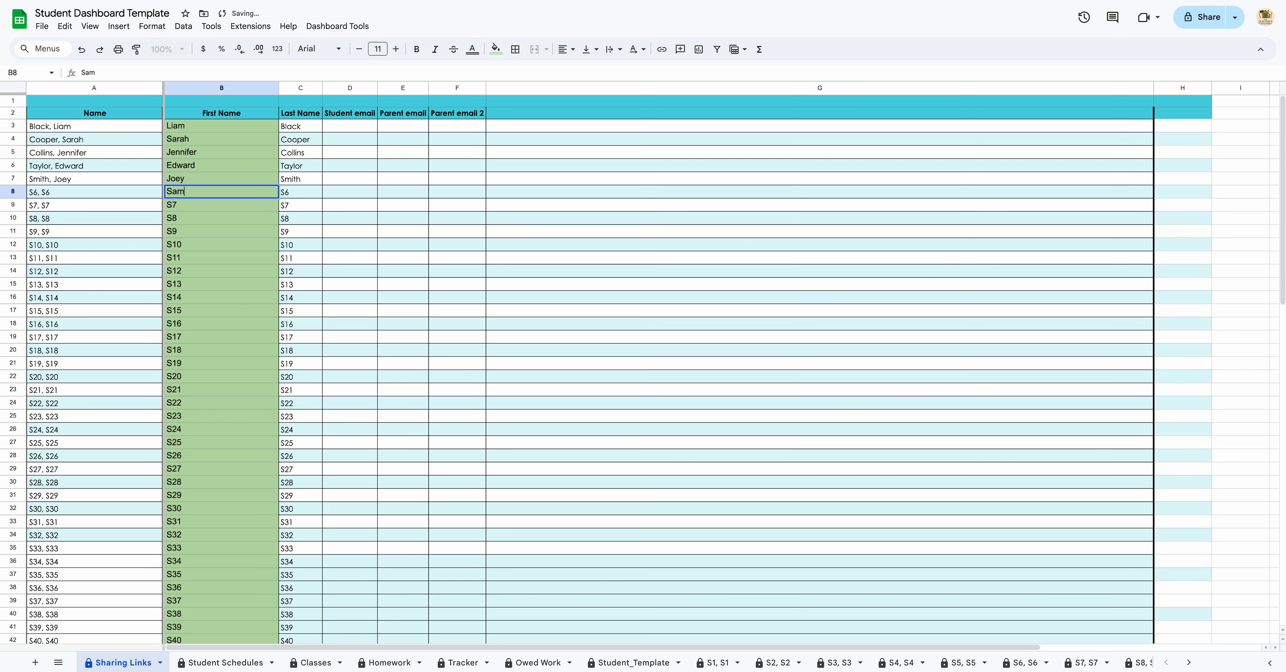
{"action": "key", "text": "Tab"}
{"action": "key", "text": "Return"}
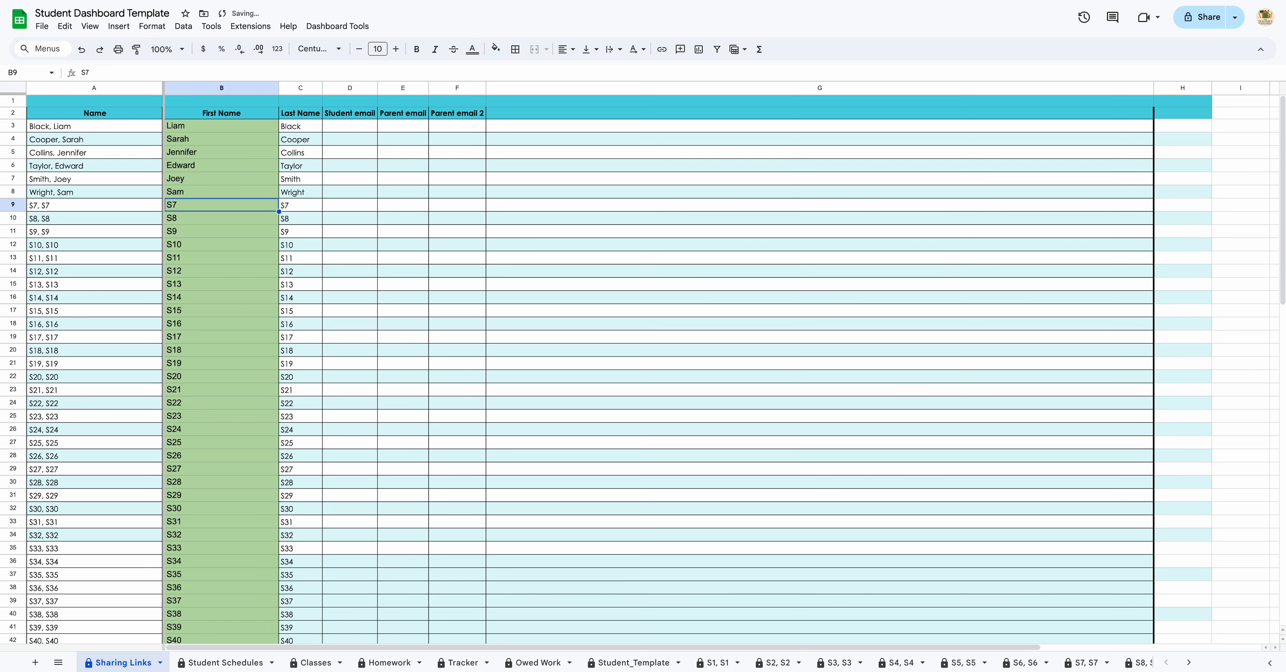
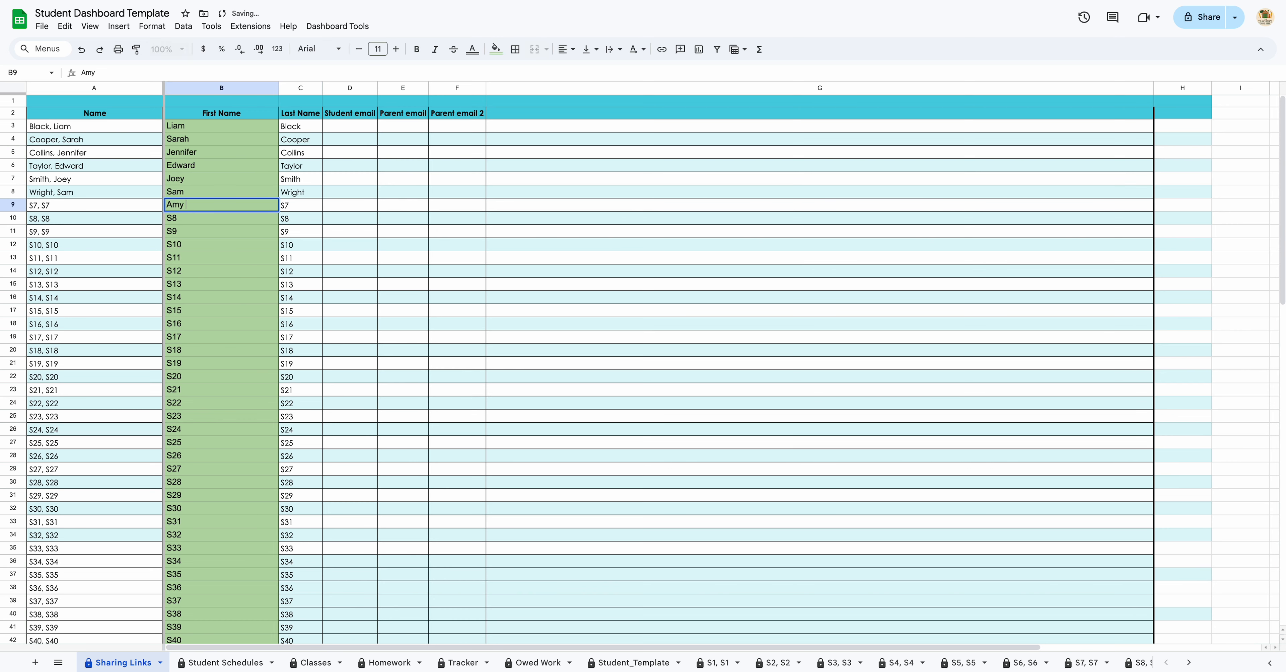
{"action": "key", "text": "Tab"}
{"action": "key", "text": "Return"}
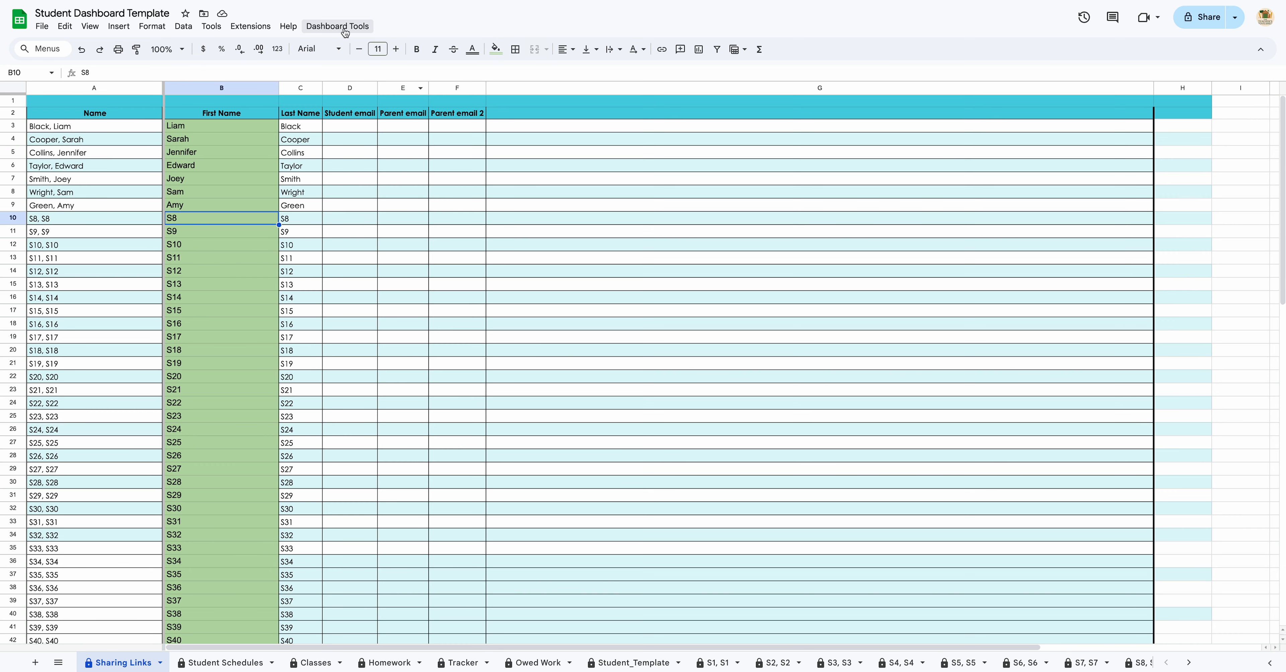
Step: Open the Copy Student Template.gs file in the spreadsheet's Apps Script project
{"action": "left_click", "coordinate": [251, 28]}
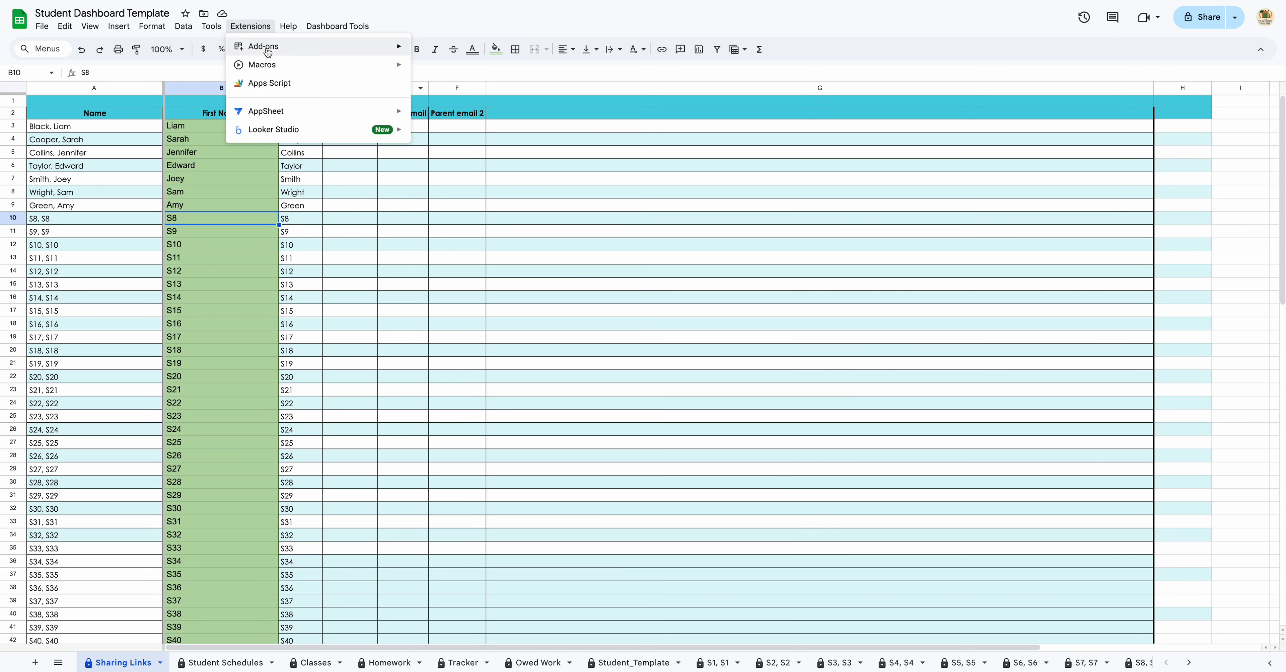
{"action": "left_click", "coordinate": [290, 83]}
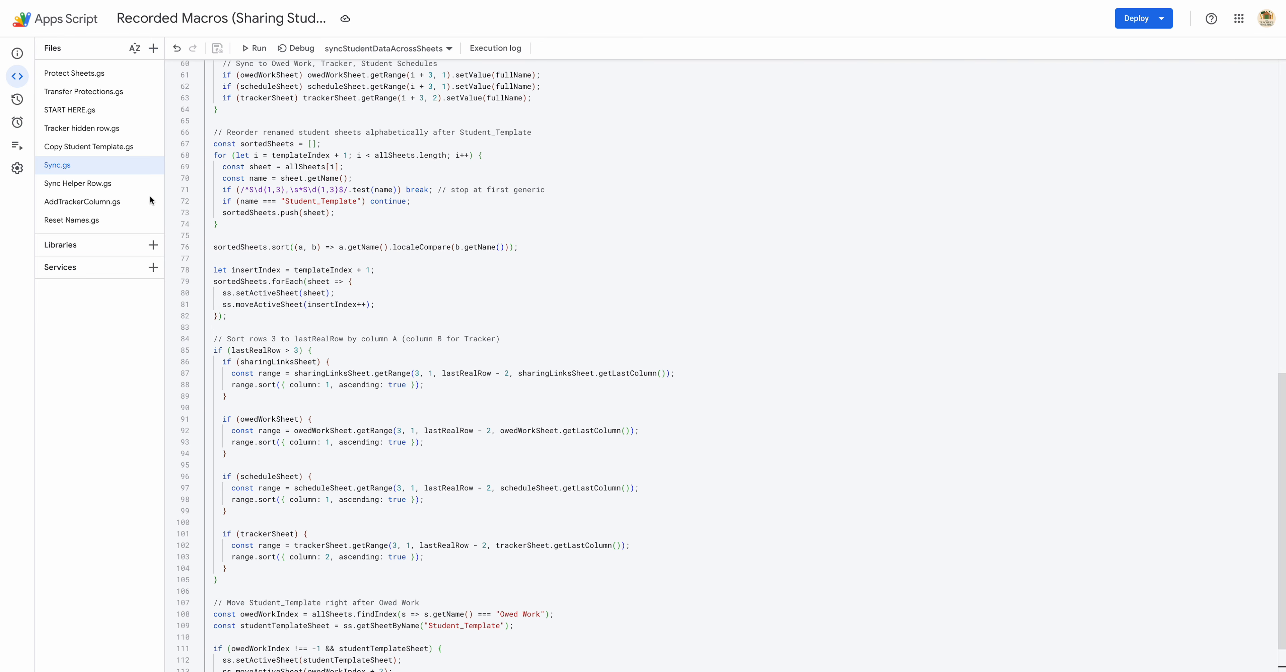
{"action": "left_click", "coordinate": [95, 147]}
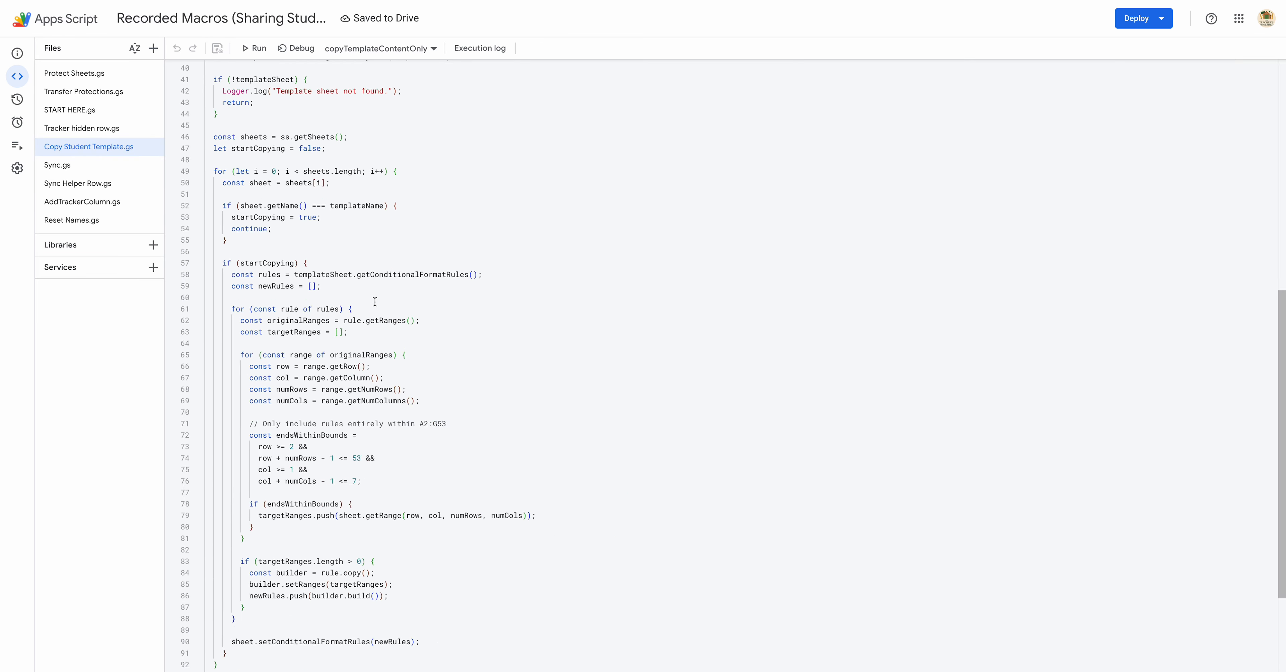
{"action": "scroll", "coordinate": [375, 302], "scroll_direction": "down", "scroll_amount": 3}
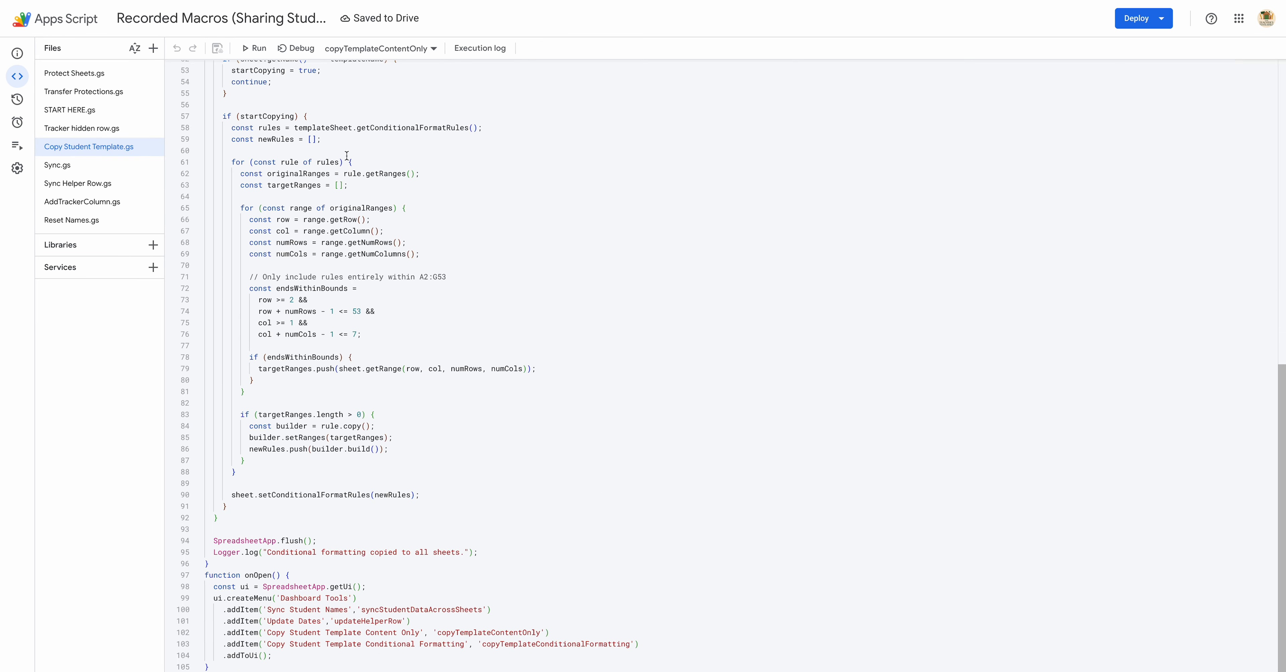
Step: Run the onOpen function and start authorizing it with your Google account
{"action": "left_click", "coordinate": [407, 48]}
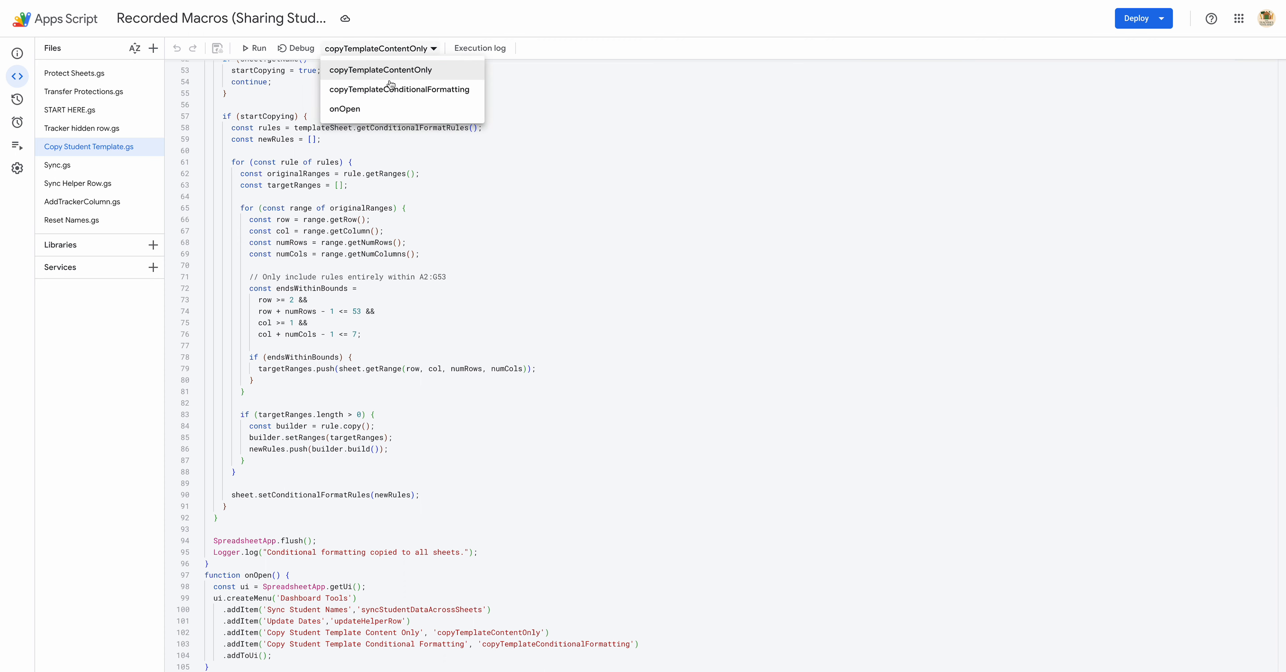
{"action": "left_click", "coordinate": [381, 115]}
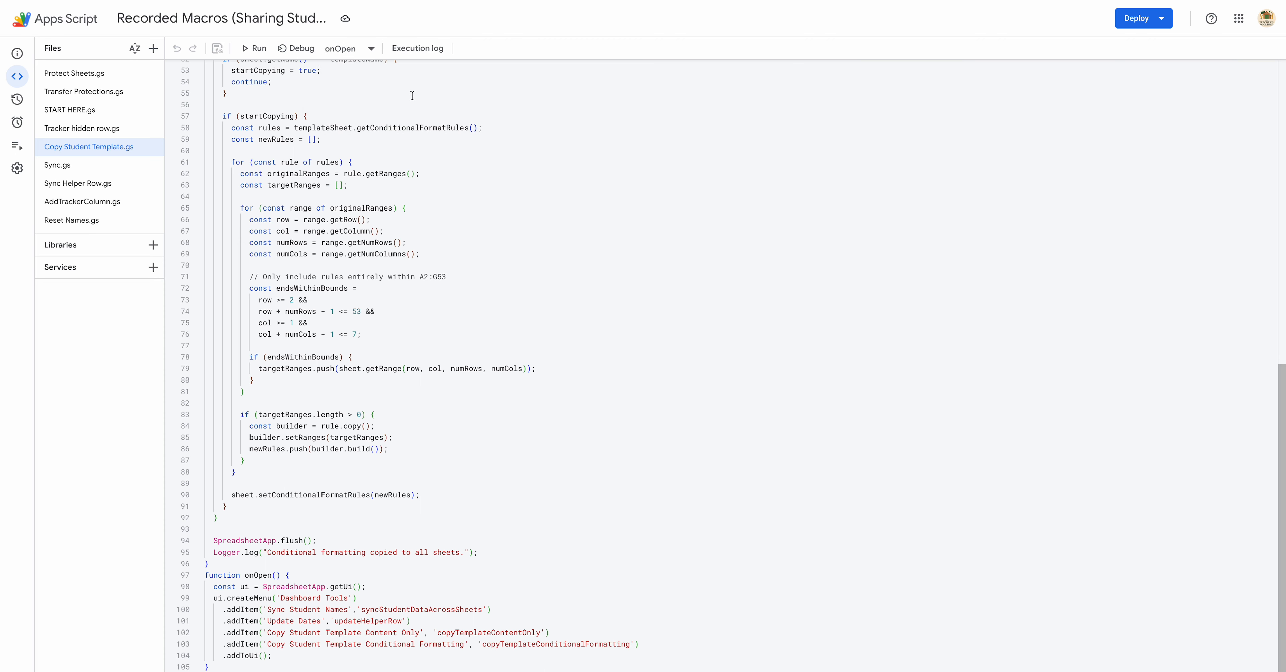
{"action": "left_click", "coordinate": [254, 48]}
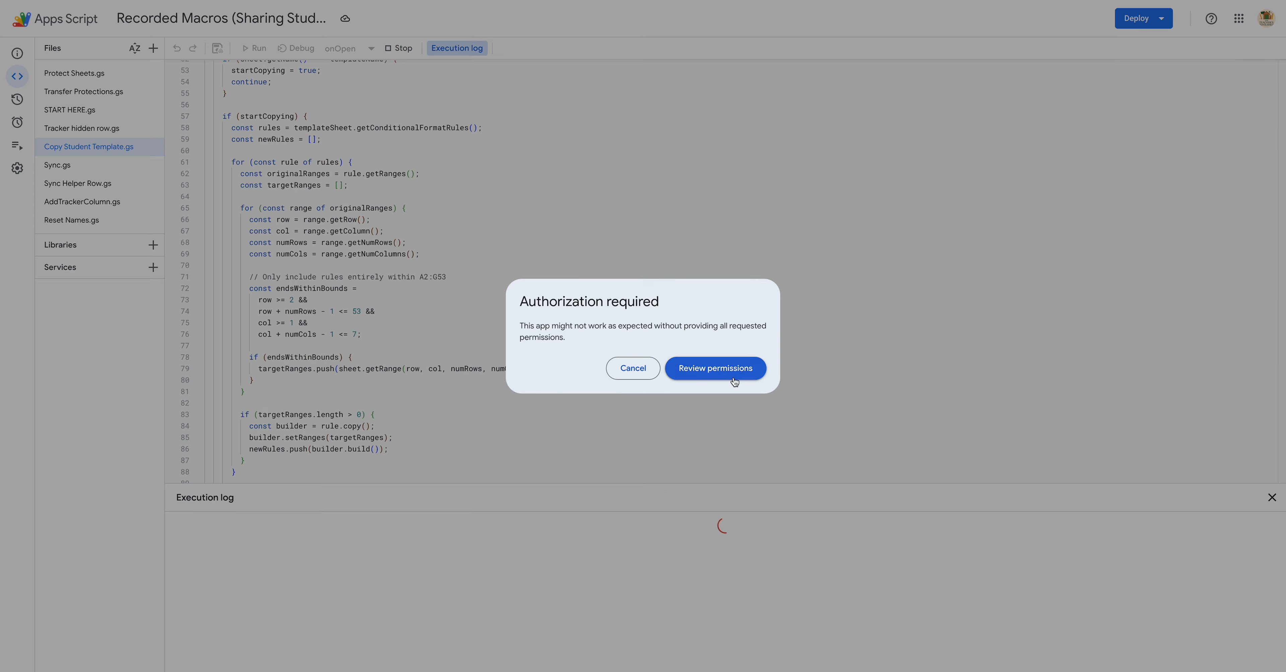
{"action": "left_click", "coordinate": [703, 360]}
{"action": "left_click", "coordinate": [744, 294]}
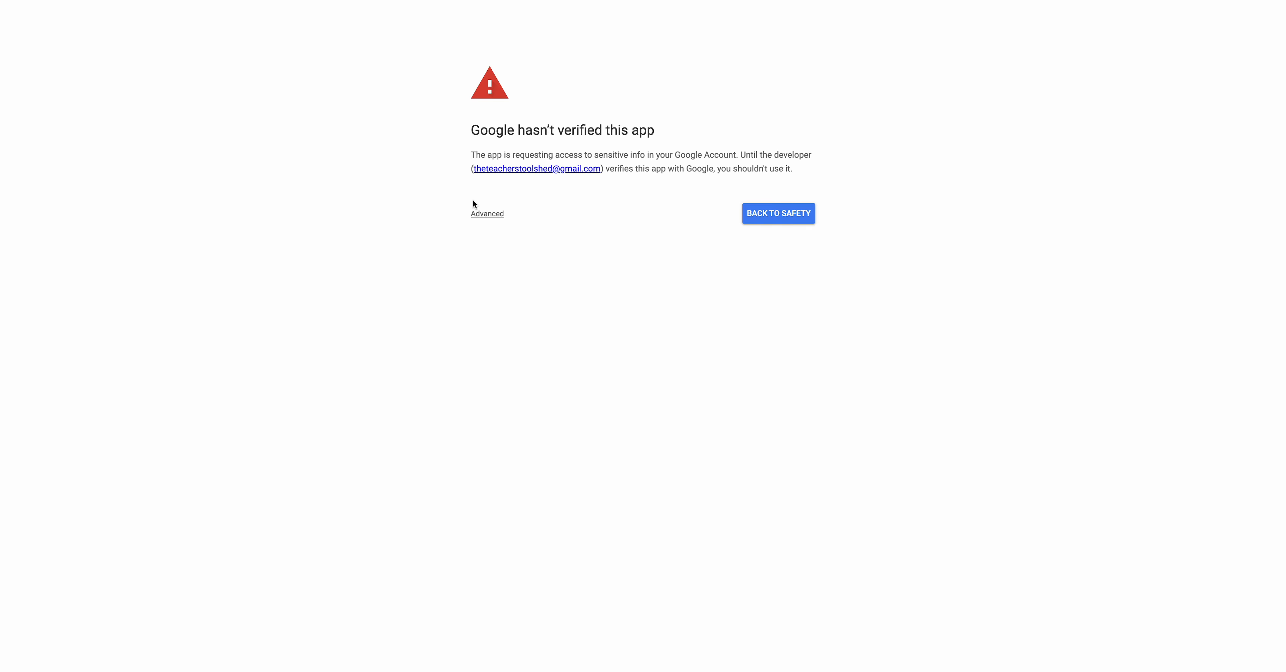
Step: Proceed past the unsafe-app warning and grant Recorded Macros access to Google Sheets
{"action": "left_click", "coordinate": [492, 216]}
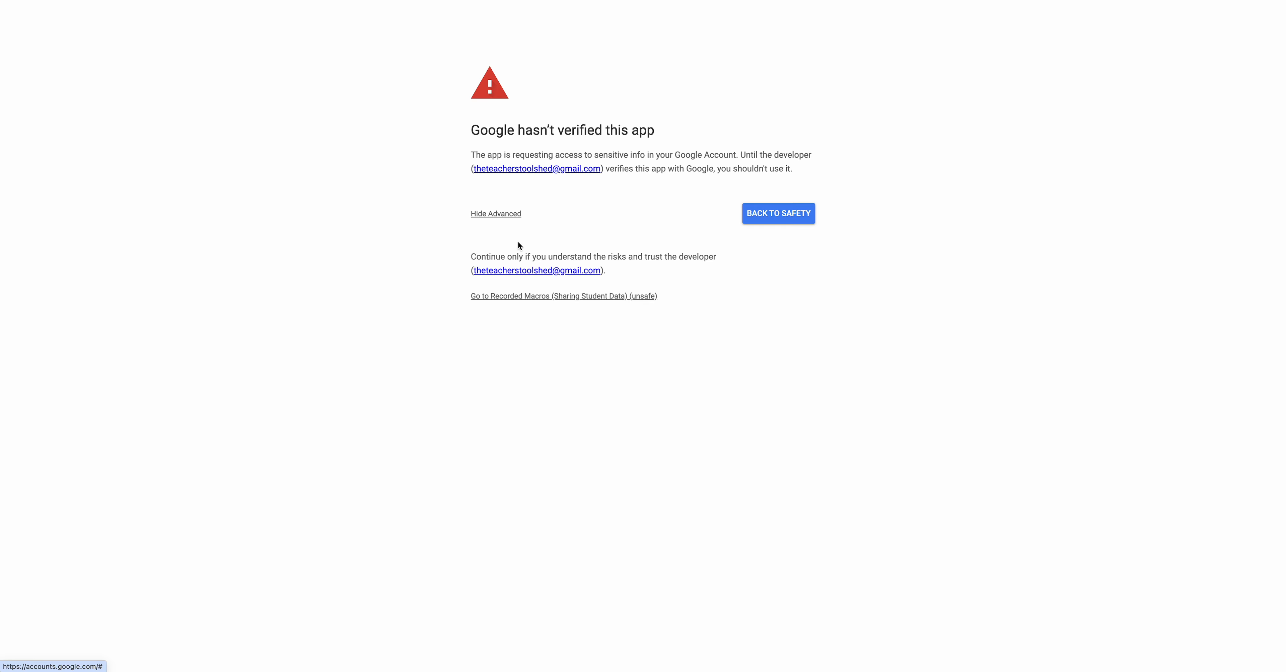
{"action": "left_click", "coordinate": [555, 297]}
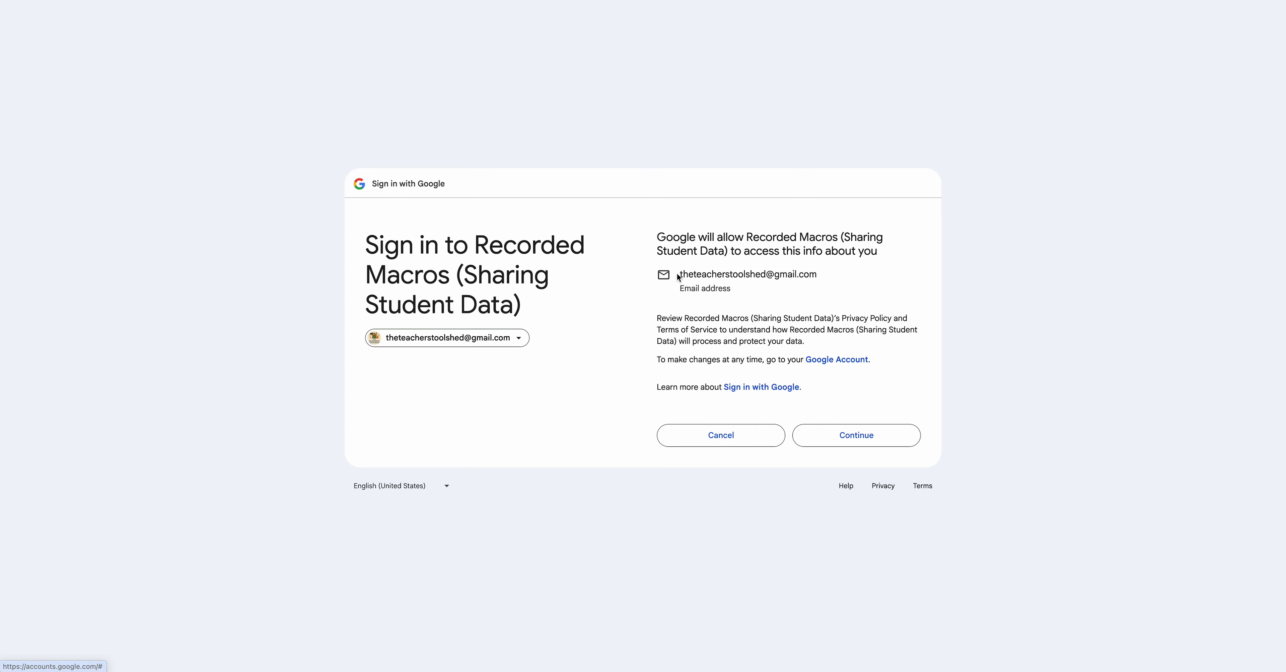
{"action": "left_click", "coordinate": [872, 436]}
{"action": "left_click", "coordinate": [913, 169]}
{"action": "left_click", "coordinate": [881, 562]}
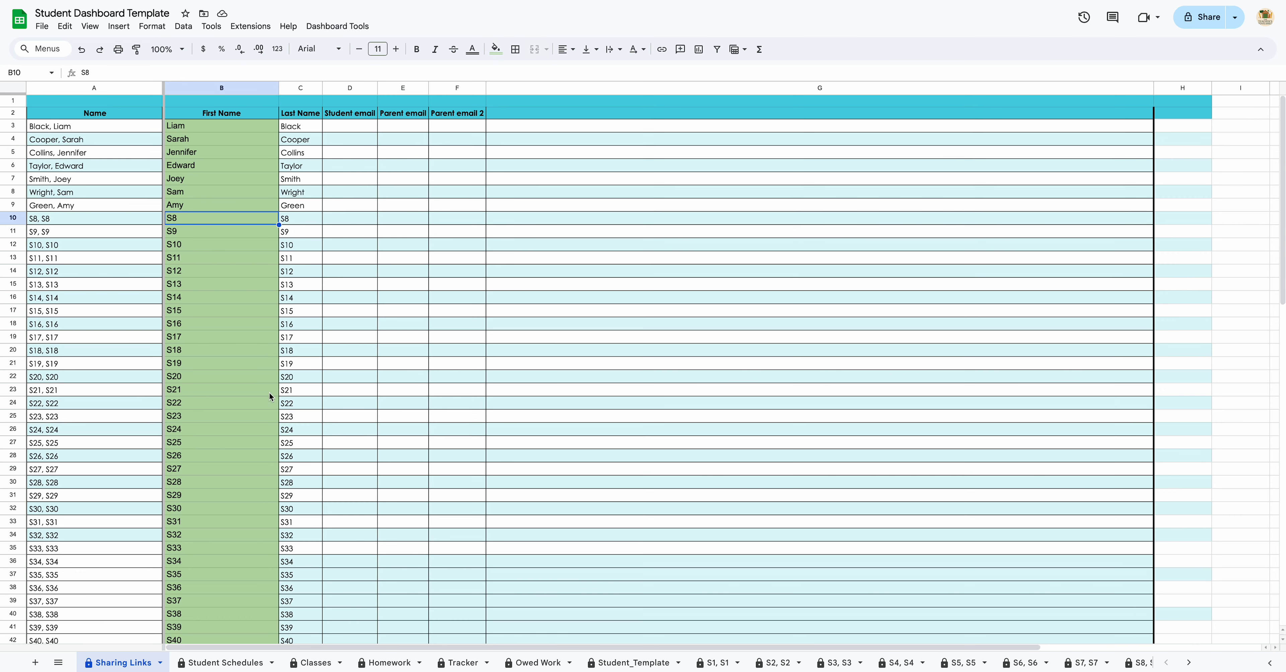
Step: Run Dashboard Tools > Sync Student Names, then scroll the tab strip back to the first sheets
{"action": "left_click", "coordinate": [351, 34]}
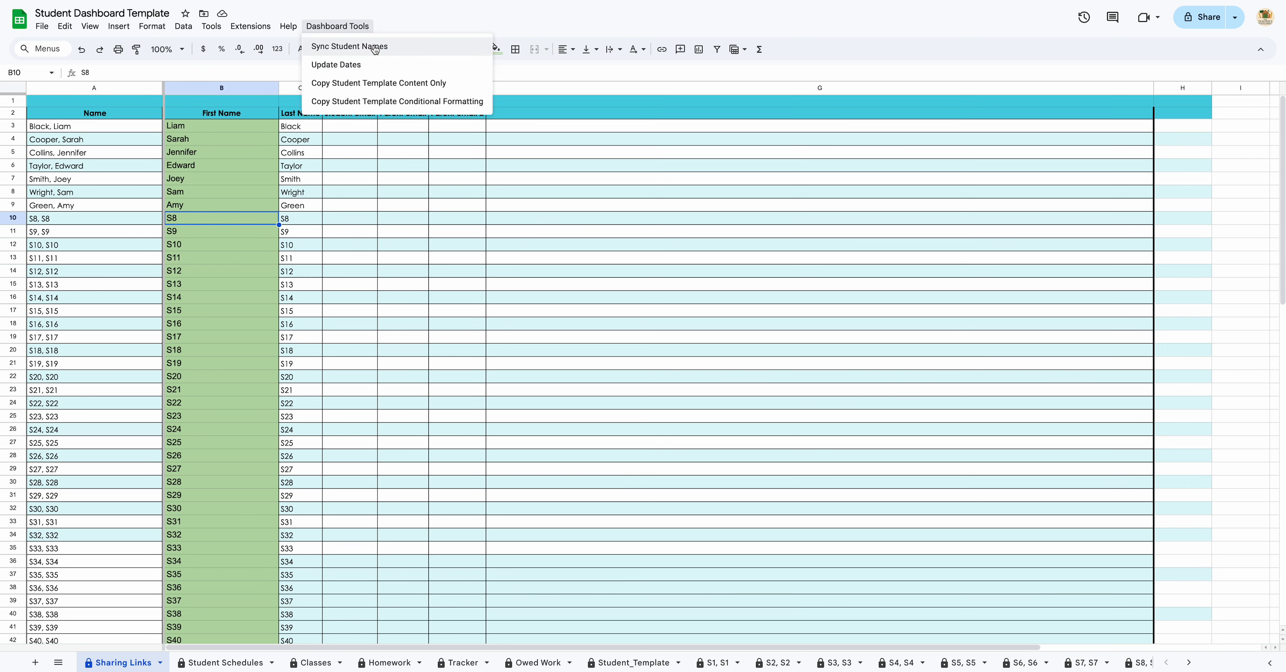
{"action": "left_click", "coordinate": [390, 48]}
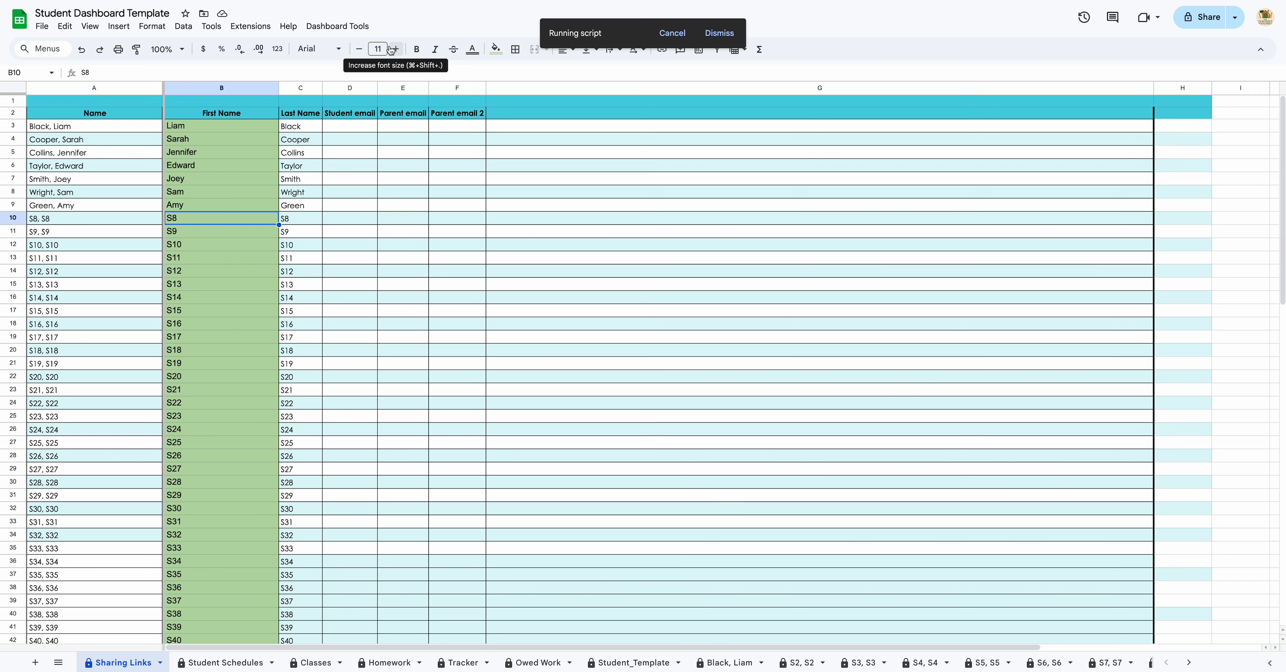
{"action": "mouse_move", "coordinate": [733, 668]}
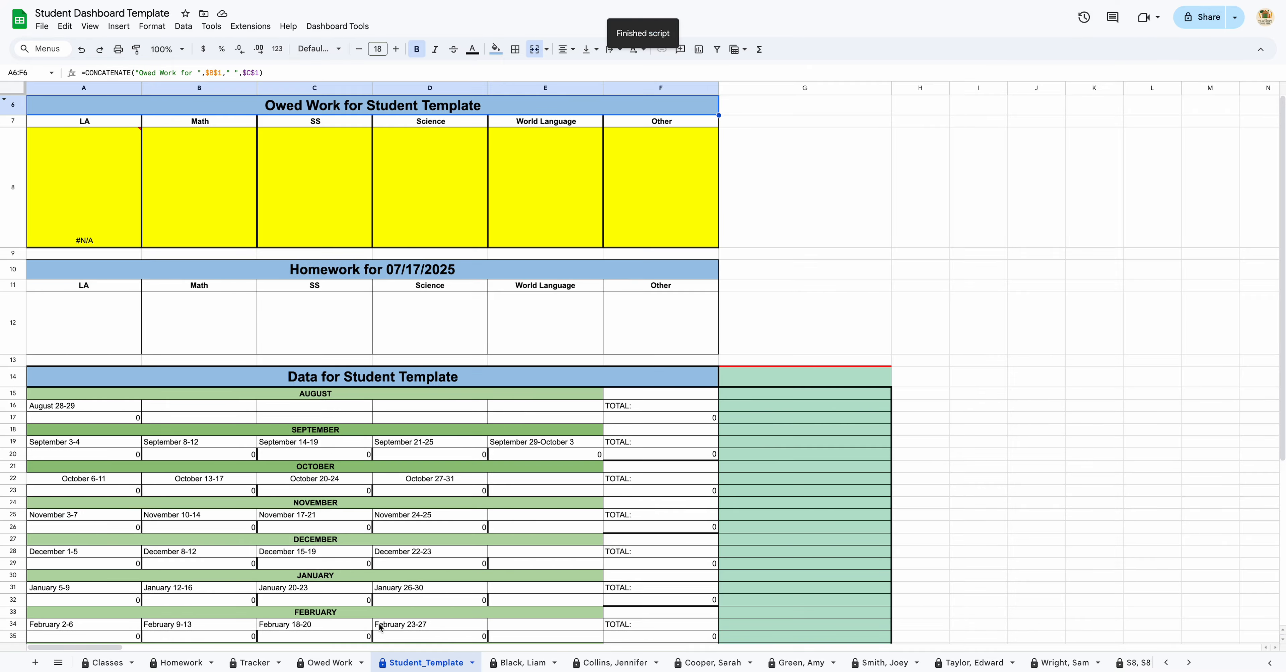
{"action": "left_click", "coordinate": [1166, 663]}
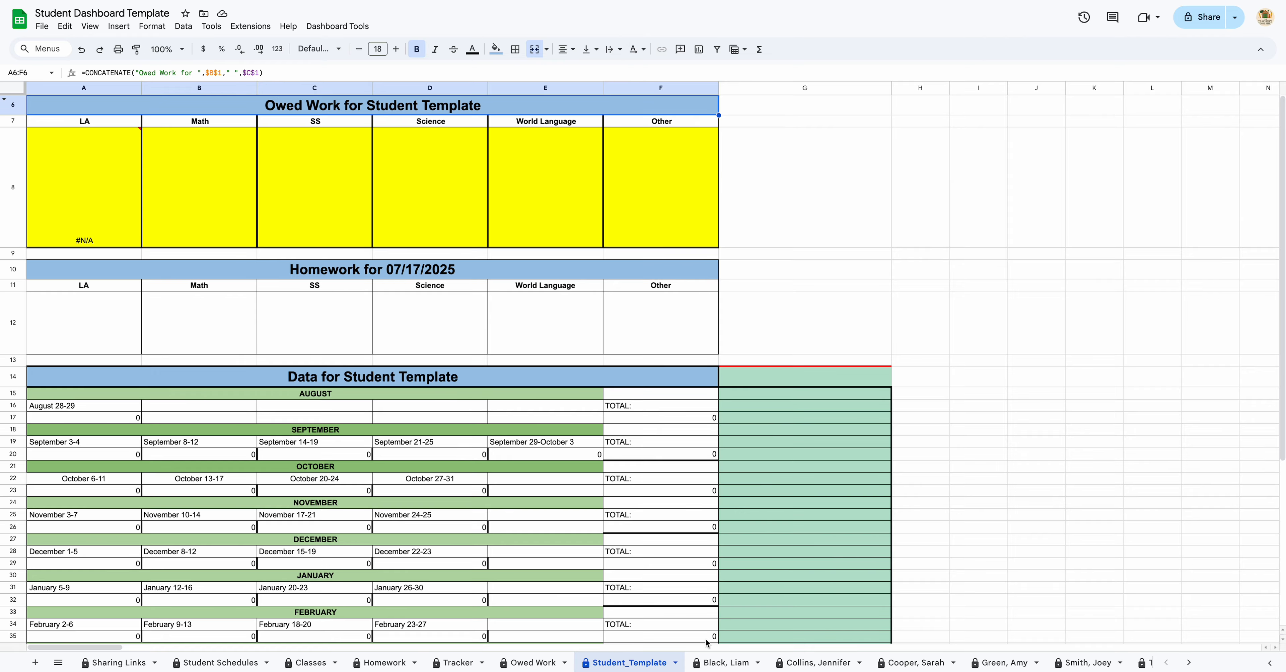
Step: Move from Sharing Links through Student Schedules to the Classes sheet
{"action": "left_click", "coordinate": [121, 666]}
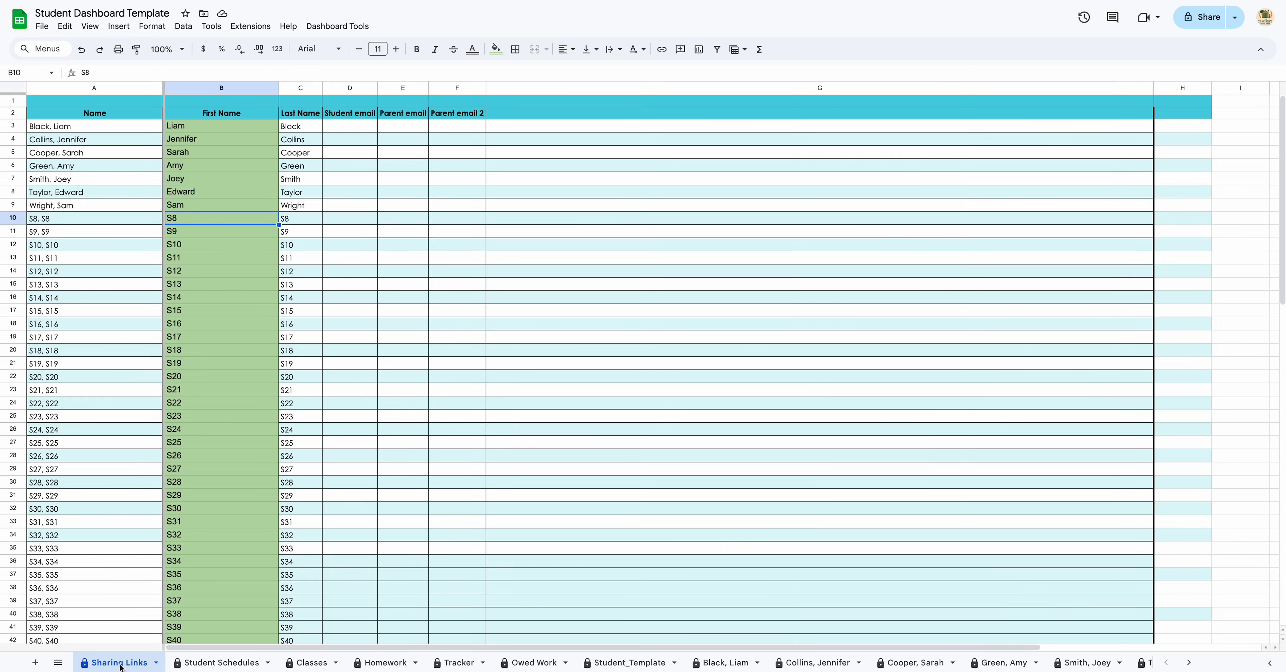
{"action": "left_click", "coordinate": [204, 665]}
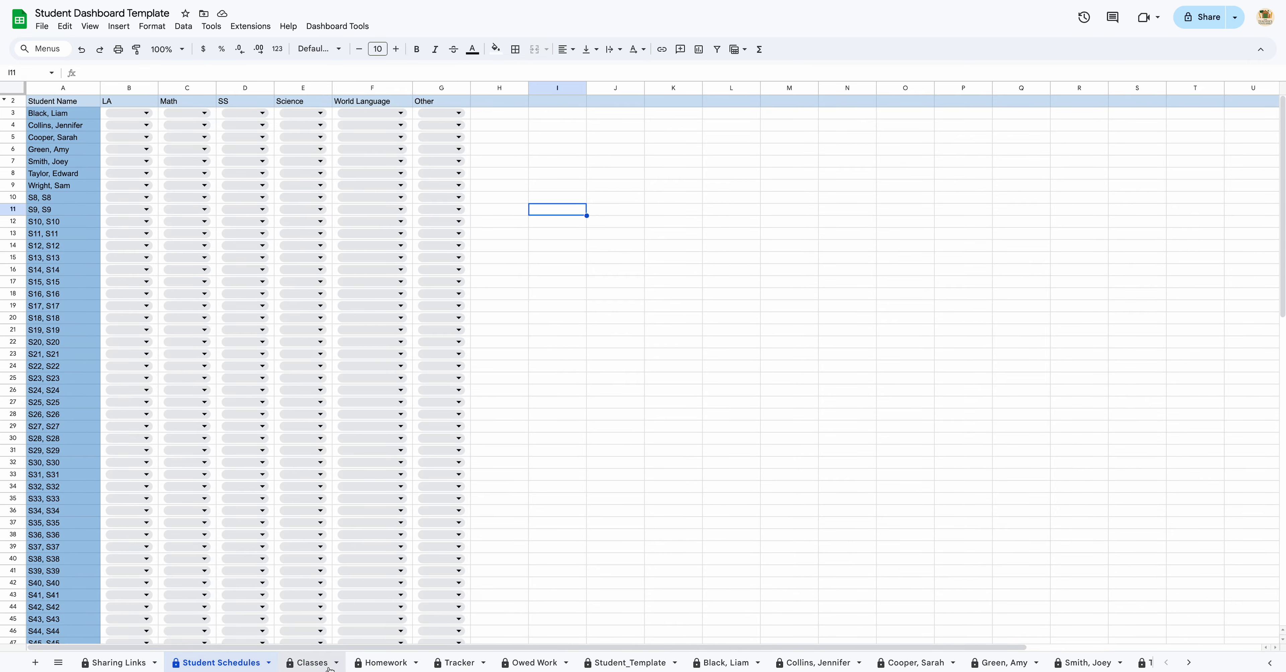
{"action": "left_click", "coordinate": [318, 666]}
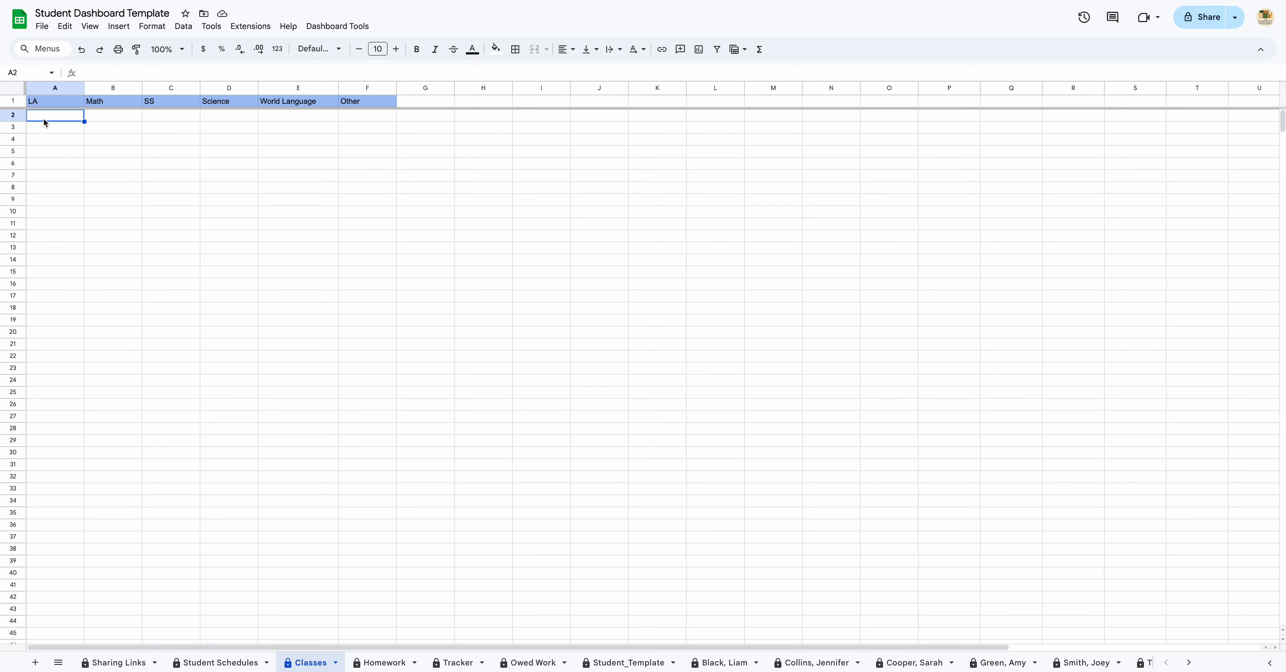
Step: List Period 1, Period 2 and Period 3 under the LA header
{"action": "type", "text": "Period 1"}
{"action": "key", "text": "Return"}
{"action": "type", "text": "Period 2"}
{"action": "key", "text": "Return"}
{"action": "type", "text": "Period 3"}
{"action": "key", "text": "Return"}
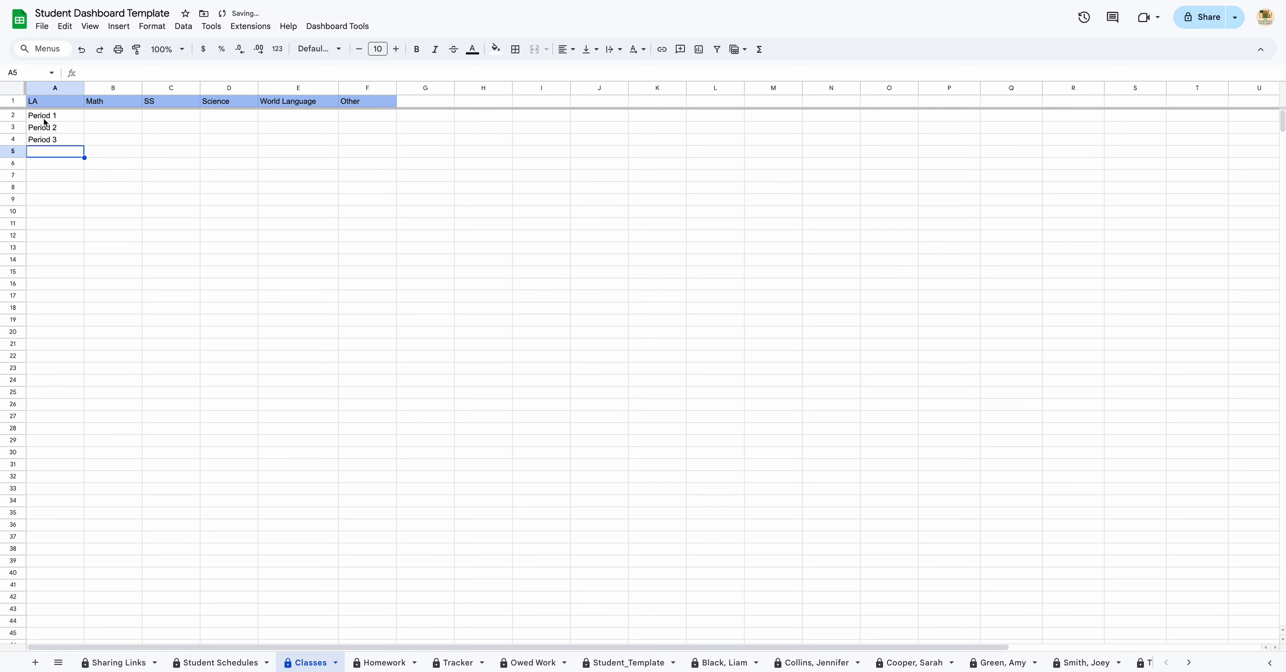
Step: Add Algebra and Geometry under Math and Social Studies under SS
{"action": "left_click", "coordinate": [76, 118]}
{"action": "left_click", "coordinate": [112, 120]}
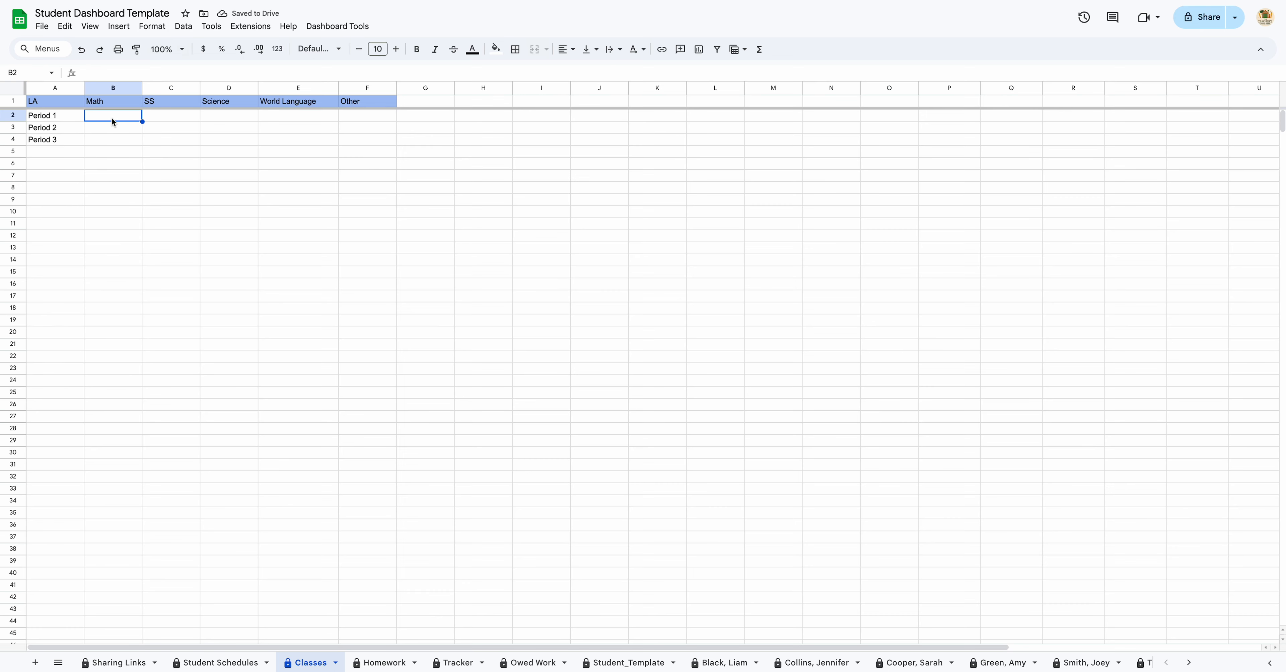
{"action": "type", "text": "Algebra"}
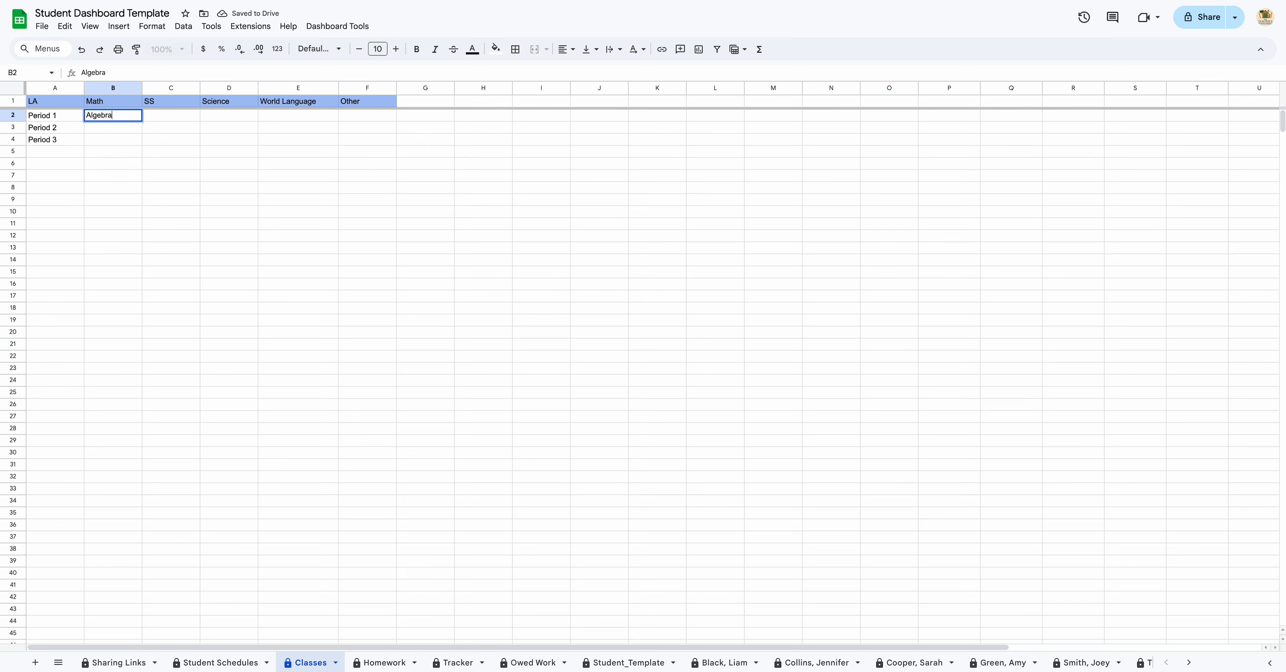
{"action": "key", "text": "Return"}
{"action": "type", "text": "Geomet"}
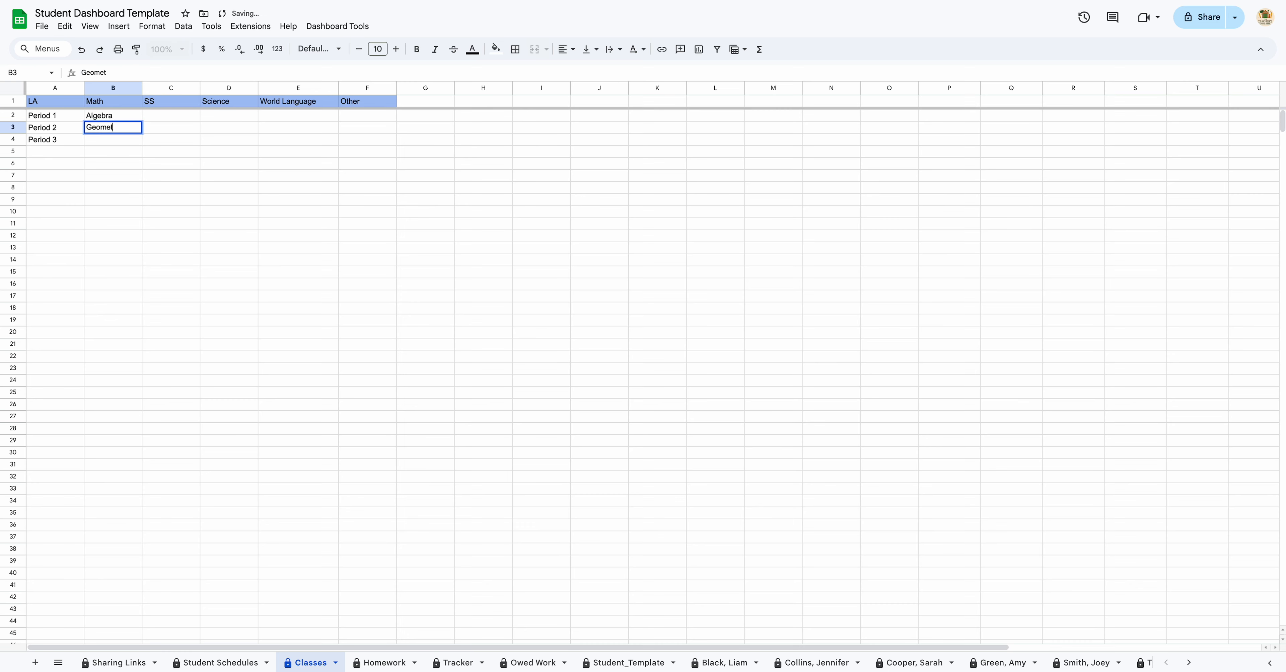
{"action": "type", "text": "ry"}
{"action": "left_click", "coordinate": [188, 120]}
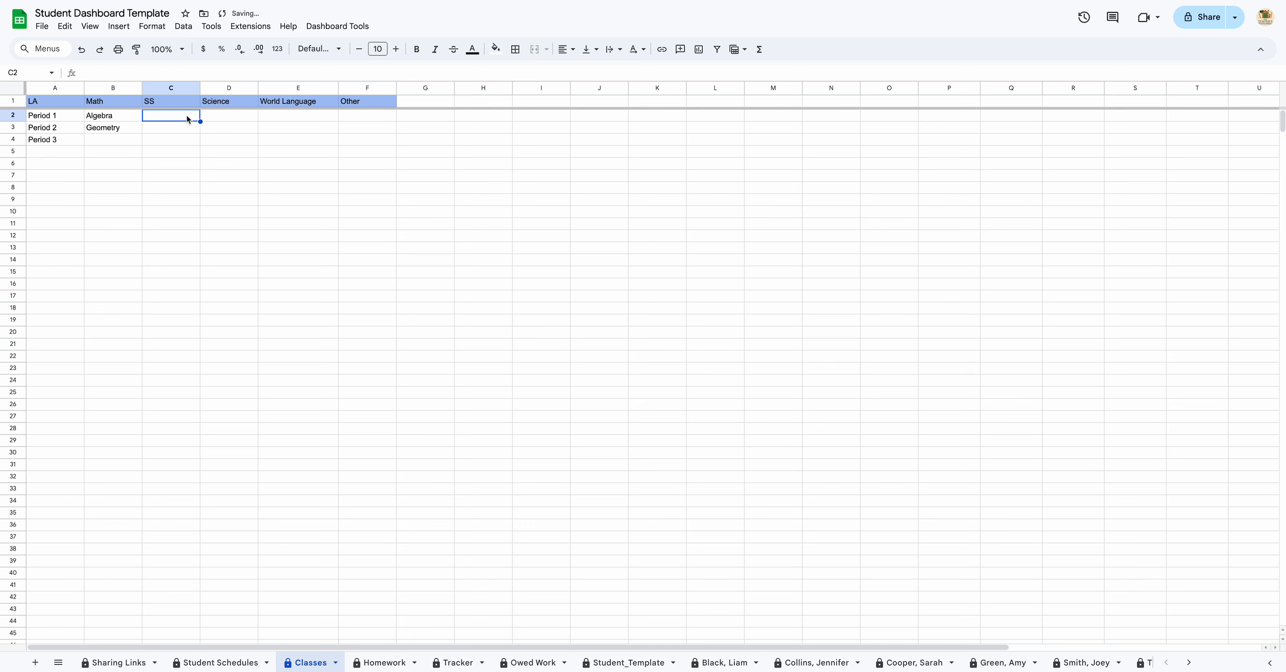
{"action": "type", "text": "Soci"}
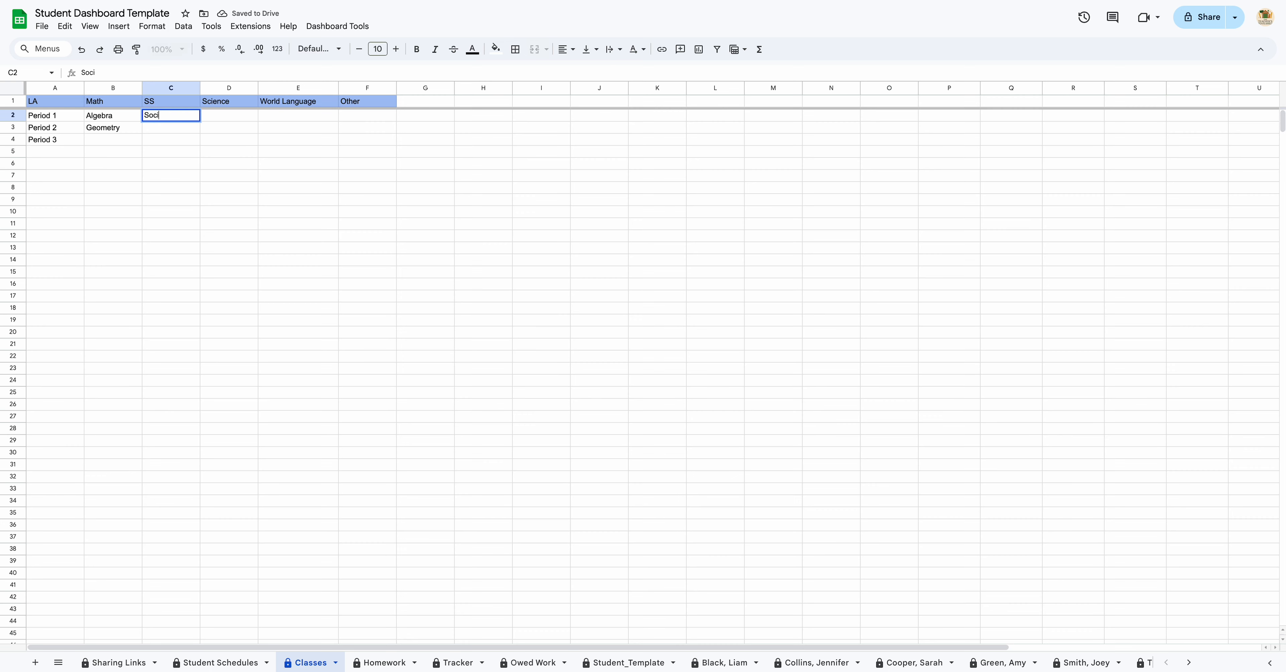
{"action": "type", "text": "al Studies"}
{"action": "key", "text": "Return"}
Step: Add Biology and Chemistry under Science and French and Spanish under World Language
{"action": "key", "text": "Up"}
{"action": "key", "text": "Right"}
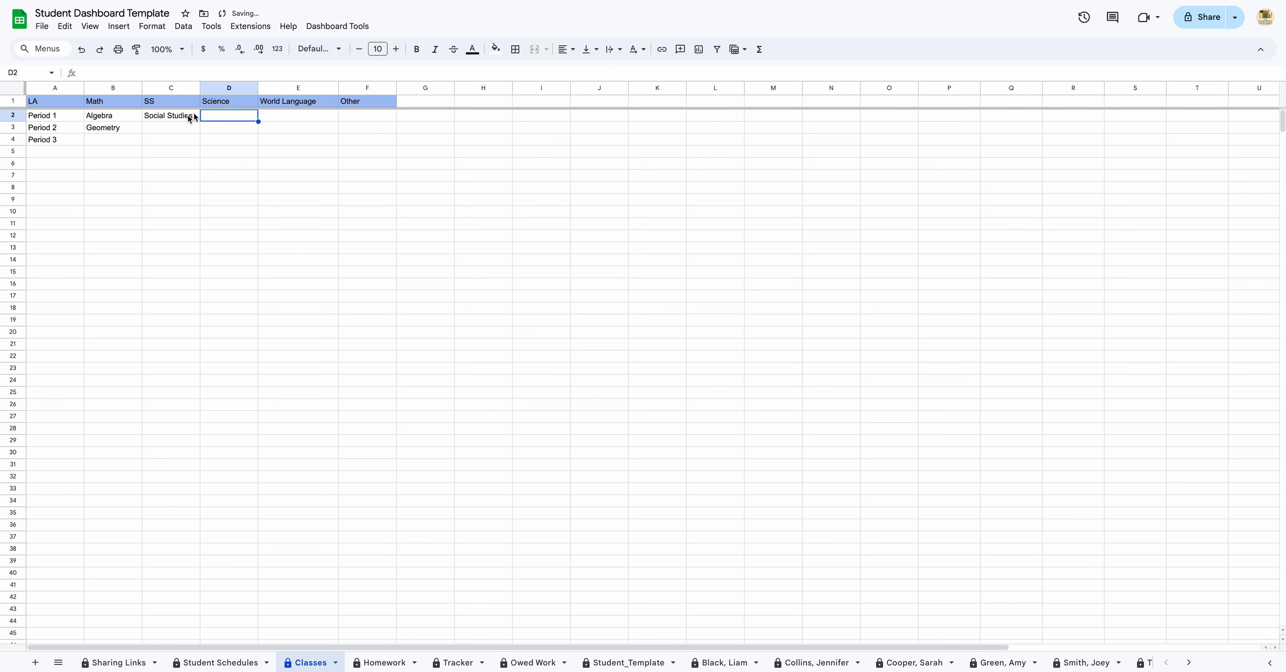
{"action": "type", "text": "Biology"}
{"action": "key", "text": "Return"}
{"action": "type", "text": "Chemistry"}
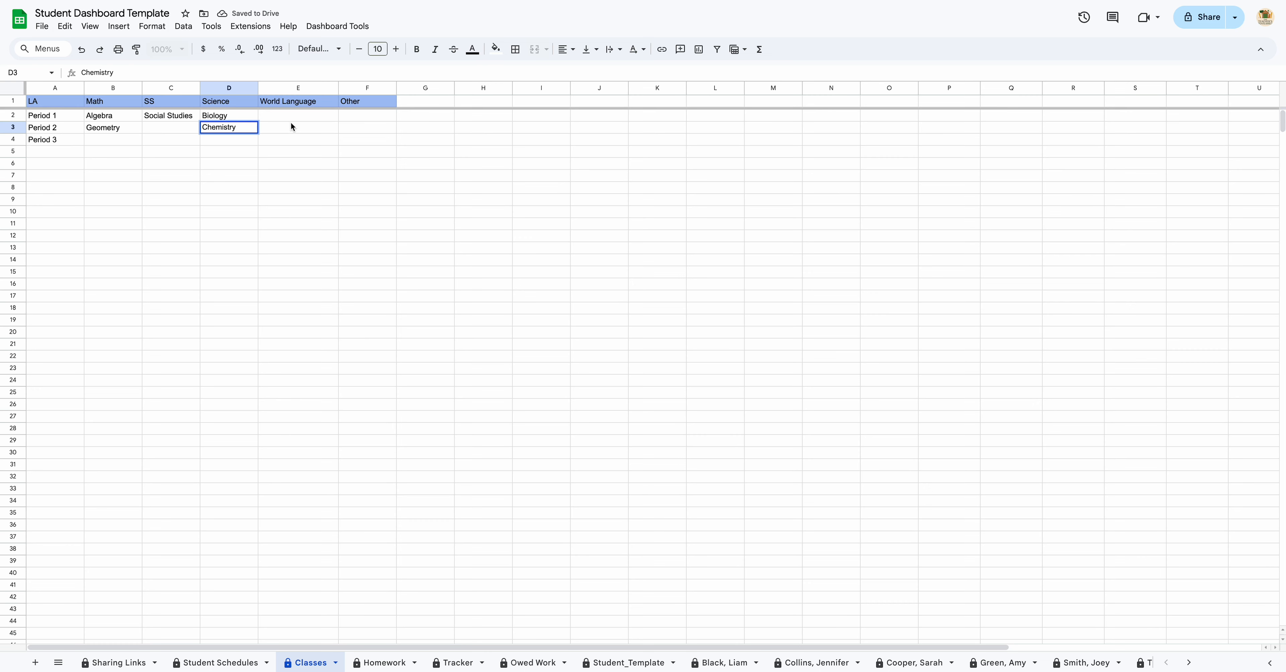
{"action": "left_click", "coordinate": [292, 116]}
{"action": "type", "text": "French"}
{"action": "key", "text": "Return"}
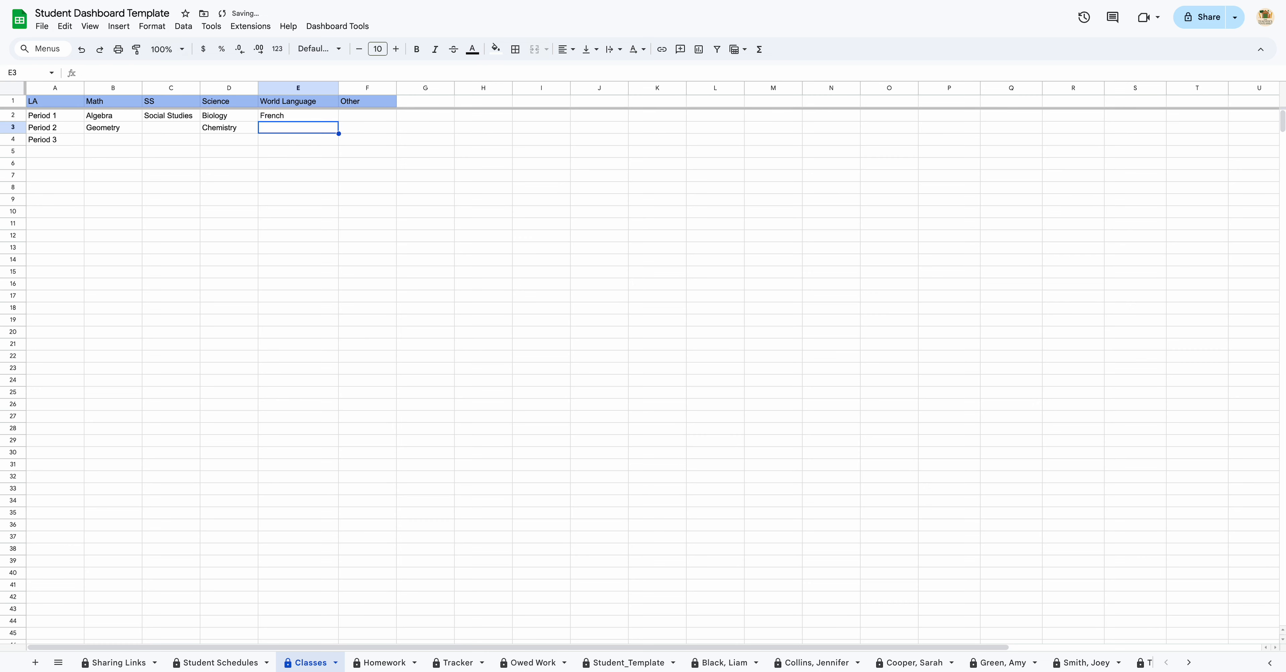
{"action": "type", "text": "Spanish"}
{"action": "key", "text": "Tab"}
{"action": "key", "text": "Up"}
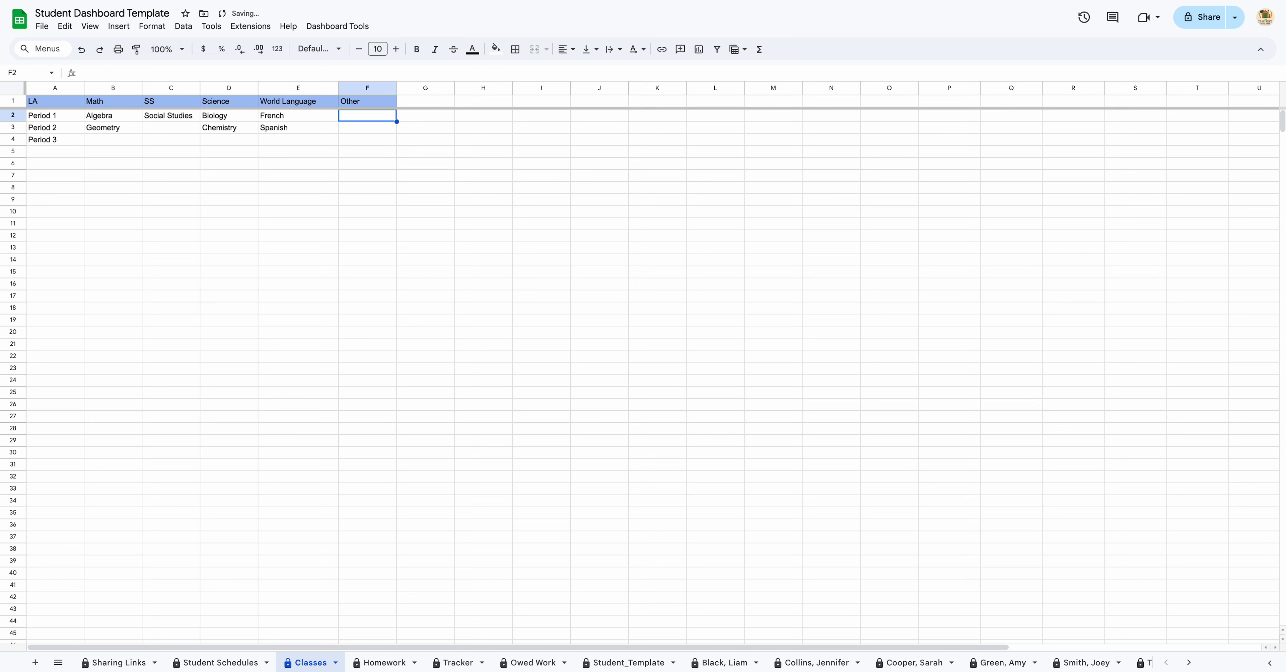
Step: Add Specials and Resource under the Other header
{"action": "type", "text": "Specials"}
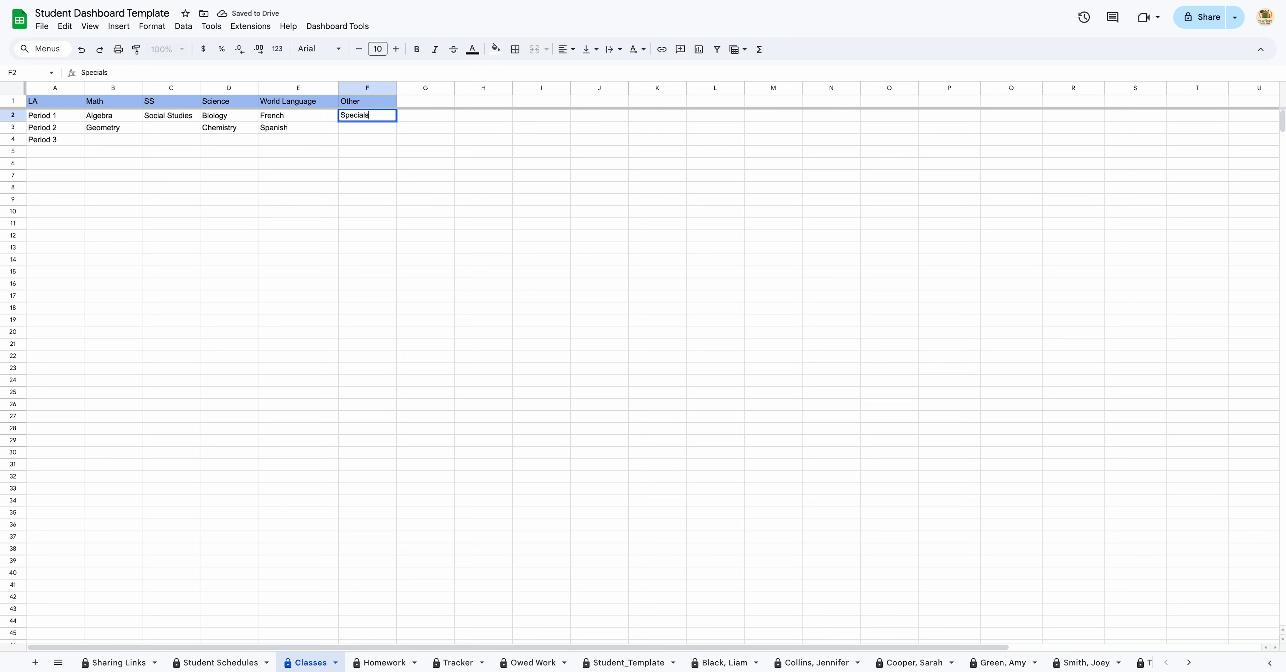
{"action": "key", "text": "Return"}
{"action": "type", "text": "Resource"}
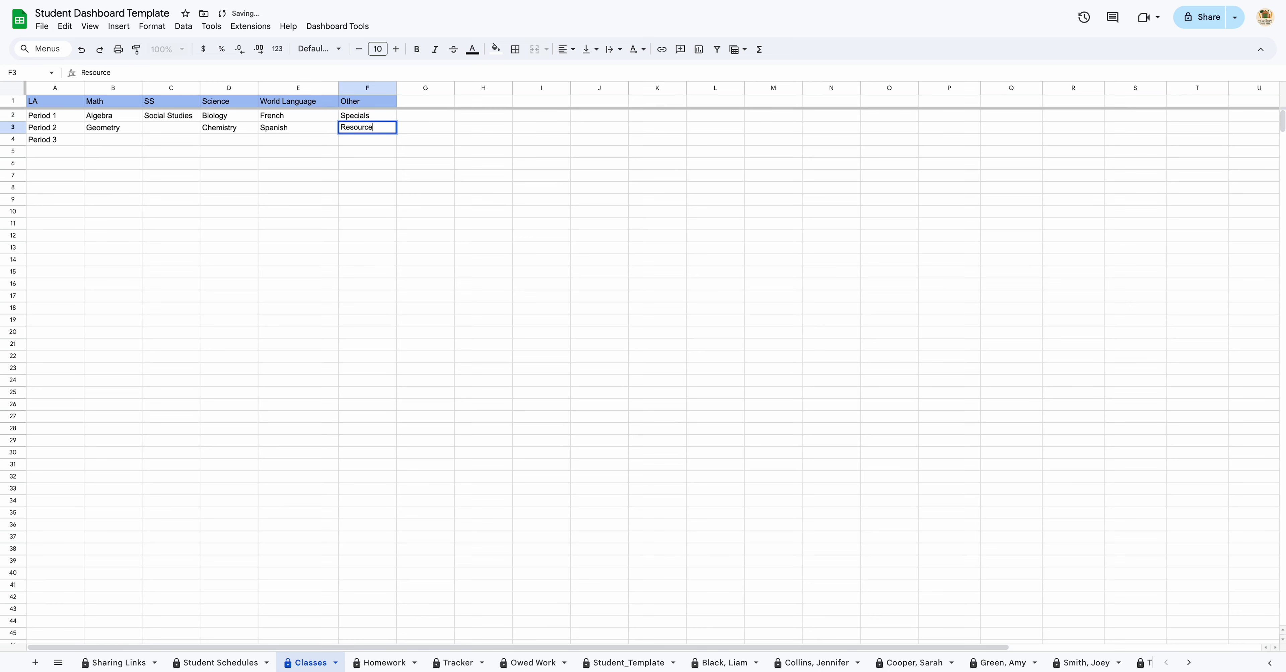
{"action": "key", "text": "Return"}
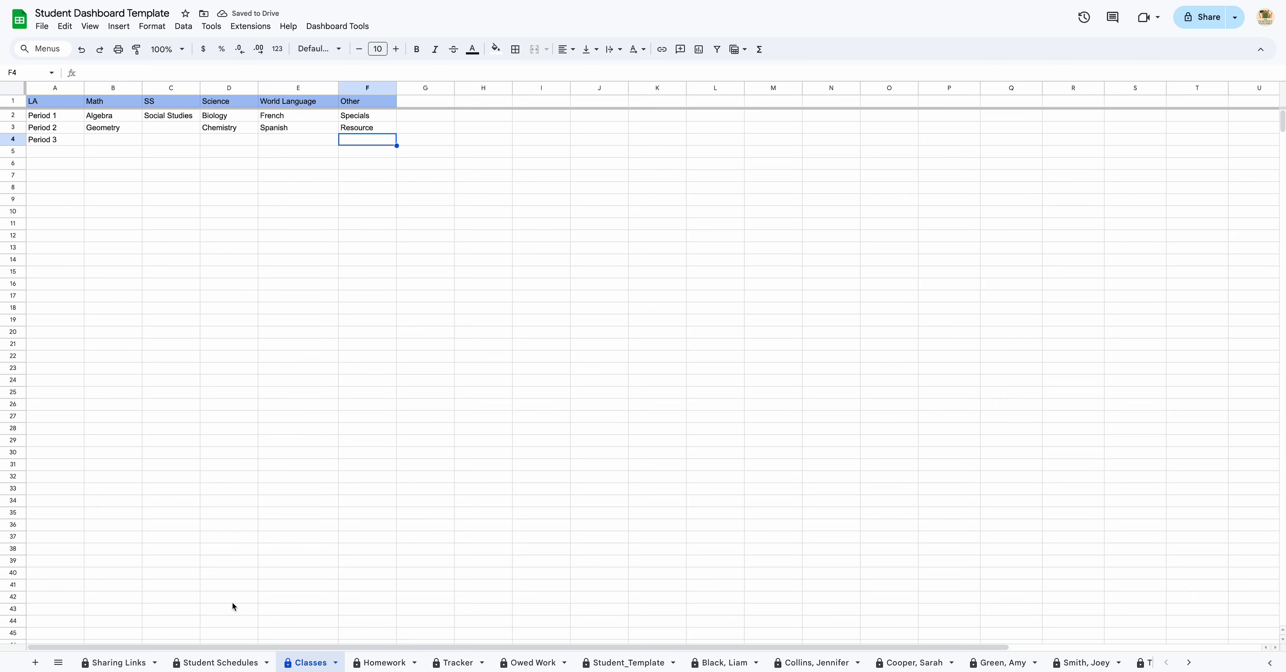
Step: On Student Schedules, give students one to six LA Period 1 and the seventh Period 2
{"action": "left_click", "coordinate": [239, 665]}
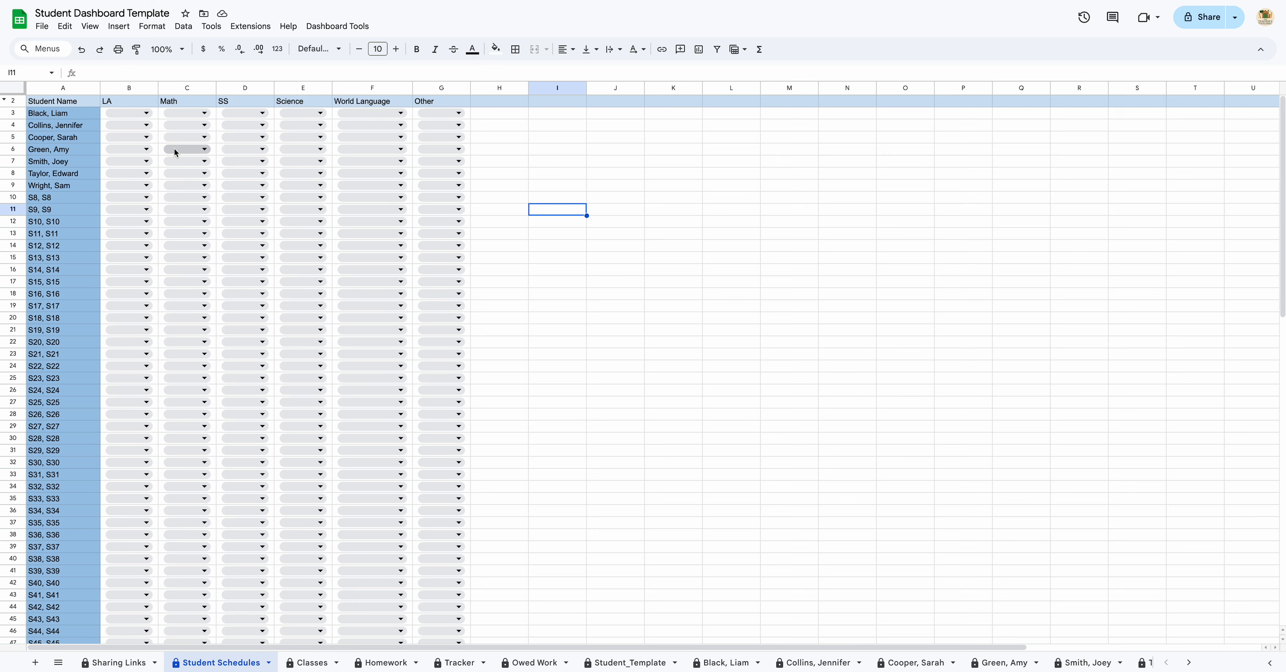
{"action": "left_click", "coordinate": [144, 114]}
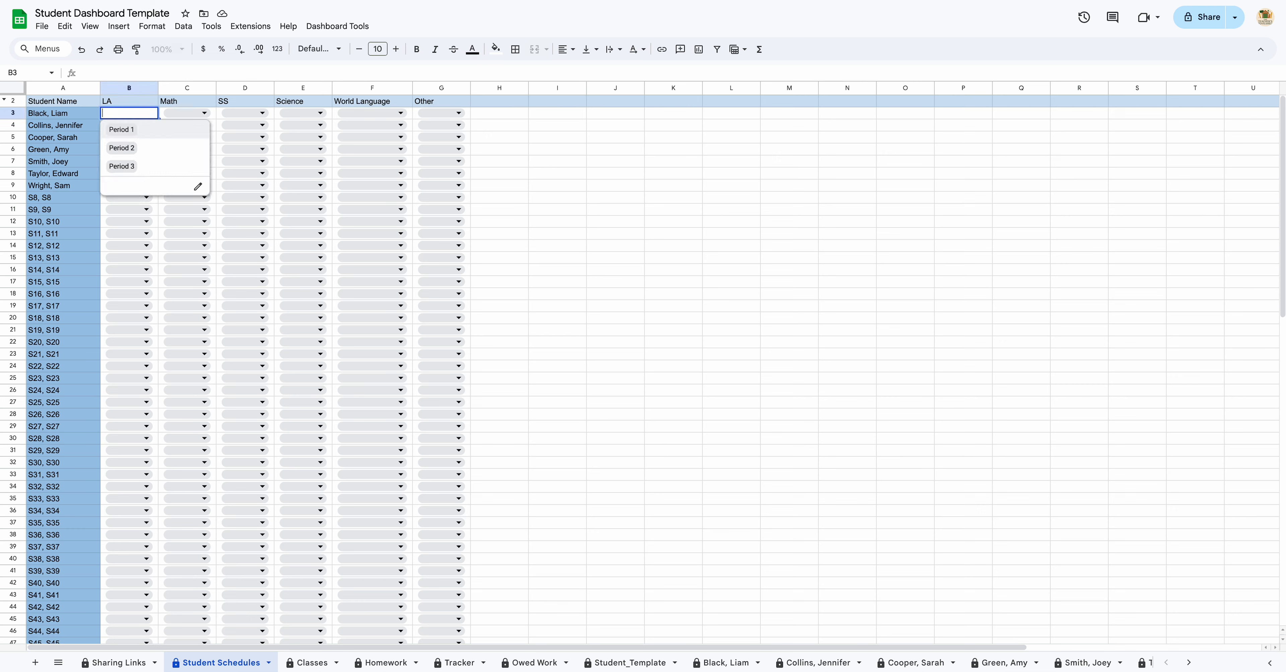
{"action": "left_click", "coordinate": [142, 135]}
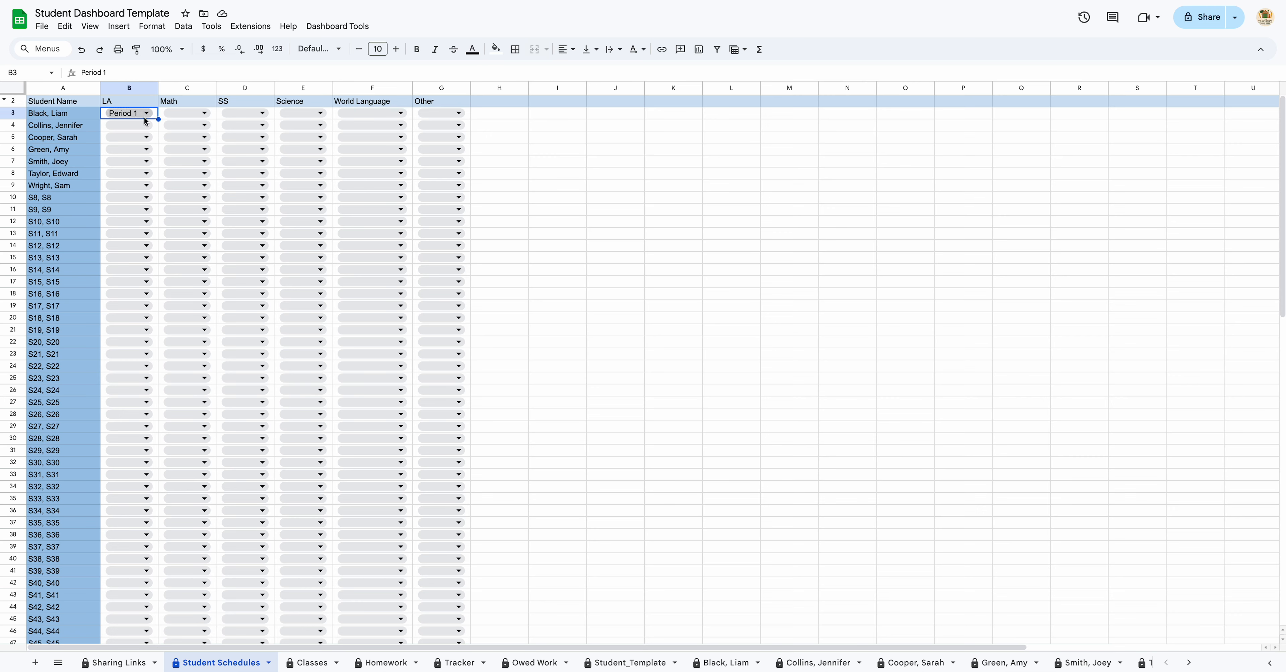
{"action": "mouse_move", "coordinate": [158, 119]}
{"action": "left_mouse_down"}
{"action": "mouse_move", "coordinate": [156, 284]}
{"action": "mouse_move", "coordinate": [157, 138]}
{"action": "left_mouse_up"}
{"action": "left_click", "coordinate": [146, 149]}
{"action": "left_click", "coordinate": [142, 173]}
{"action": "left_click", "coordinate": [137, 162]}
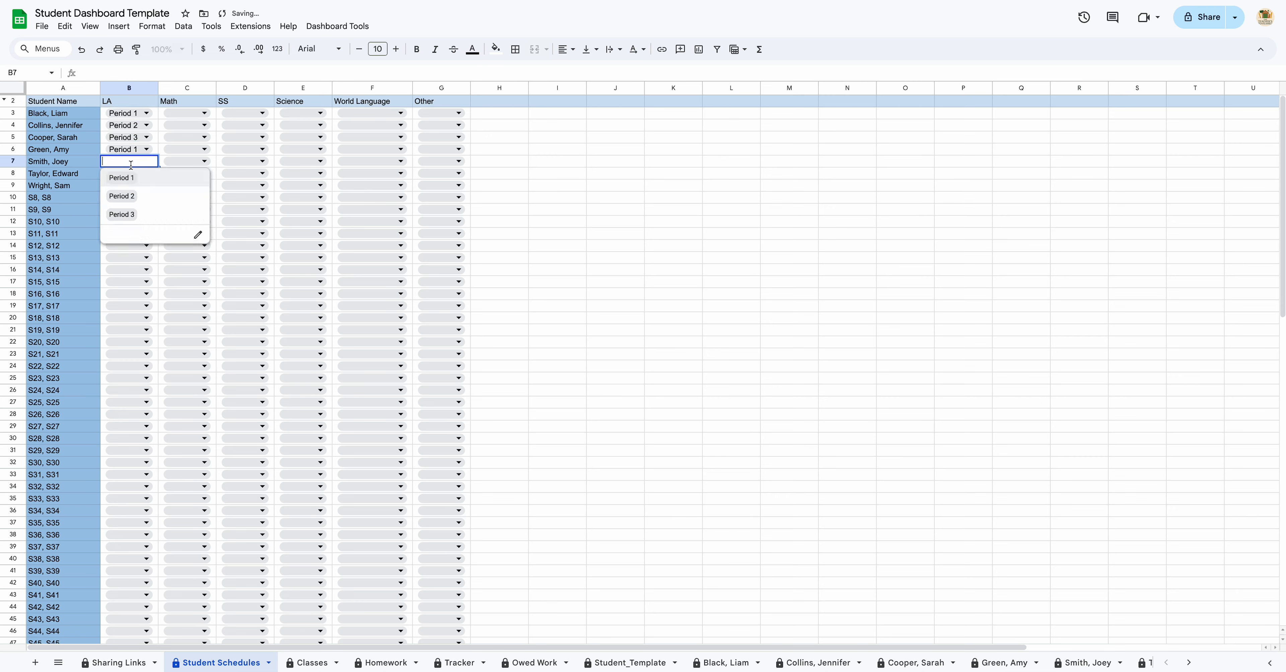
{"action": "left_click", "coordinate": [138, 177]}
{"action": "left_click", "coordinate": [132, 178]}
{"action": "left_click", "coordinate": [135, 190]}
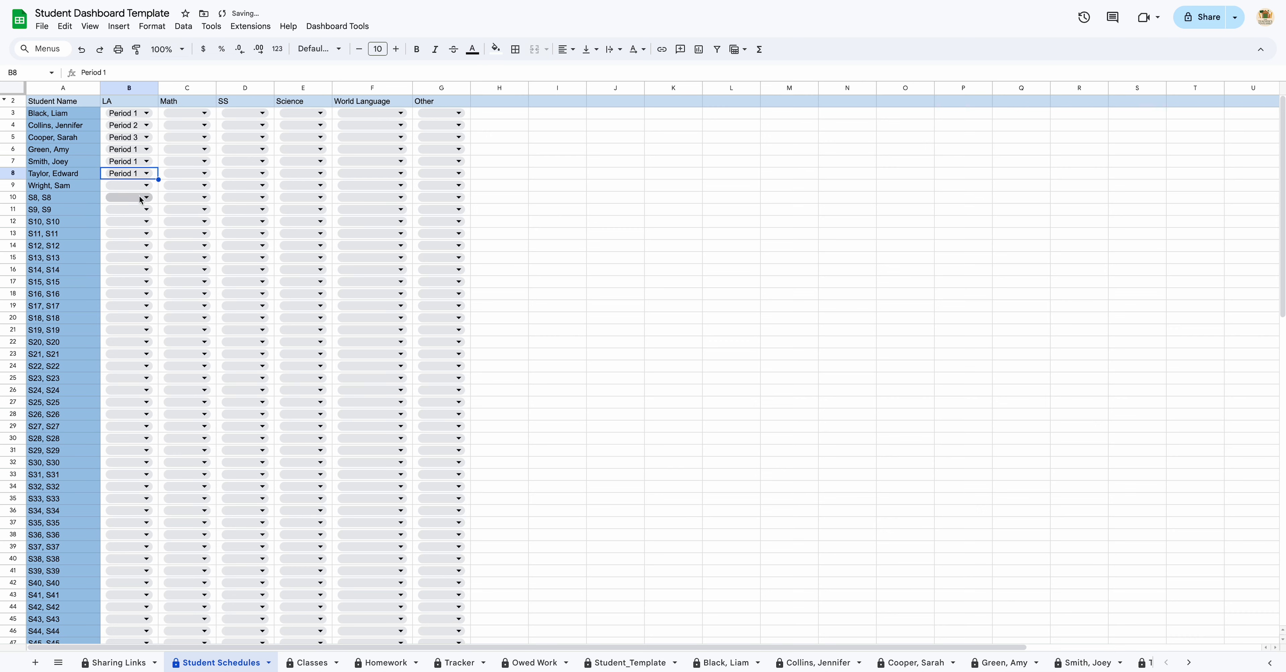
{"action": "left_click", "coordinate": [139, 186]}
{"action": "left_click", "coordinate": [153, 225]}
Step: Set Math to Algebra for the first three students and Geometry for the other four
{"action": "left_click", "coordinate": [202, 114]}
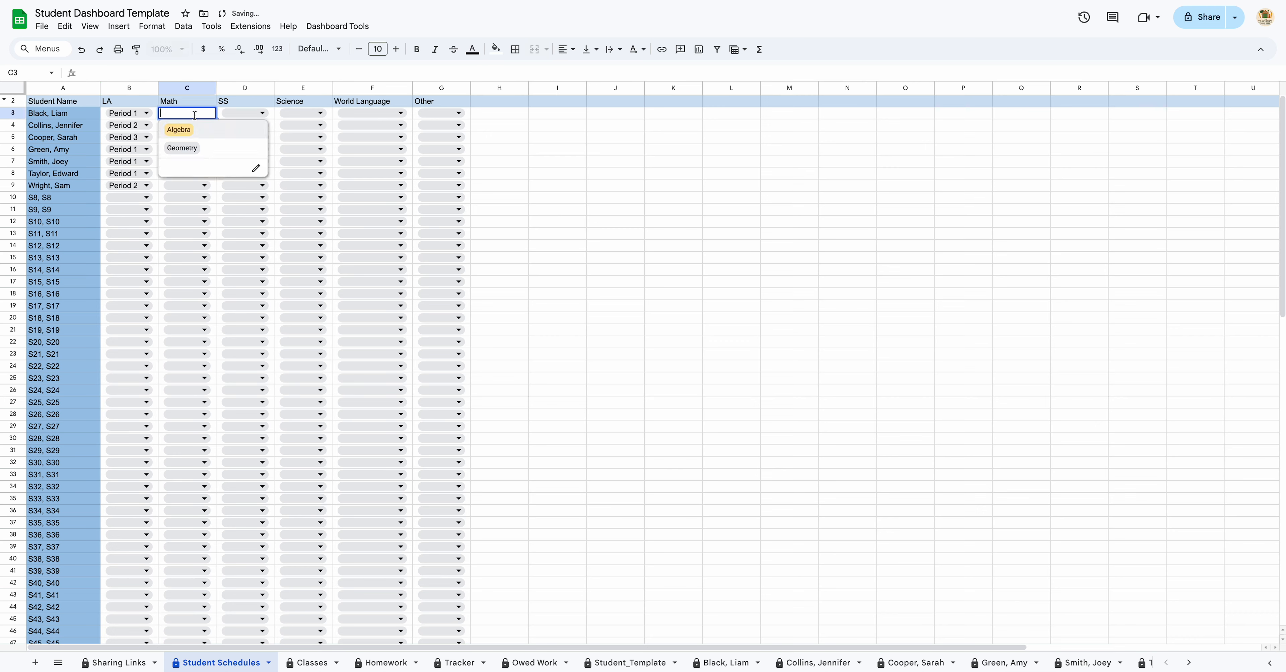
{"action": "left_click", "coordinate": [210, 126]}
{"action": "left_click_drag", "start_coordinate": [216, 120], "coordinate": [212, 140]}
{"action": "left_click", "coordinate": [205, 149]}
{"action": "left_click", "coordinate": [200, 186]}
{"action": "left_click", "coordinate": [197, 161]}
{"action": "left_click", "coordinate": [200, 198]}
{"action": "left_click", "coordinate": [197, 174]}
{"action": "left_click", "coordinate": [199, 208]}
{"action": "left_click", "coordinate": [200, 185]}
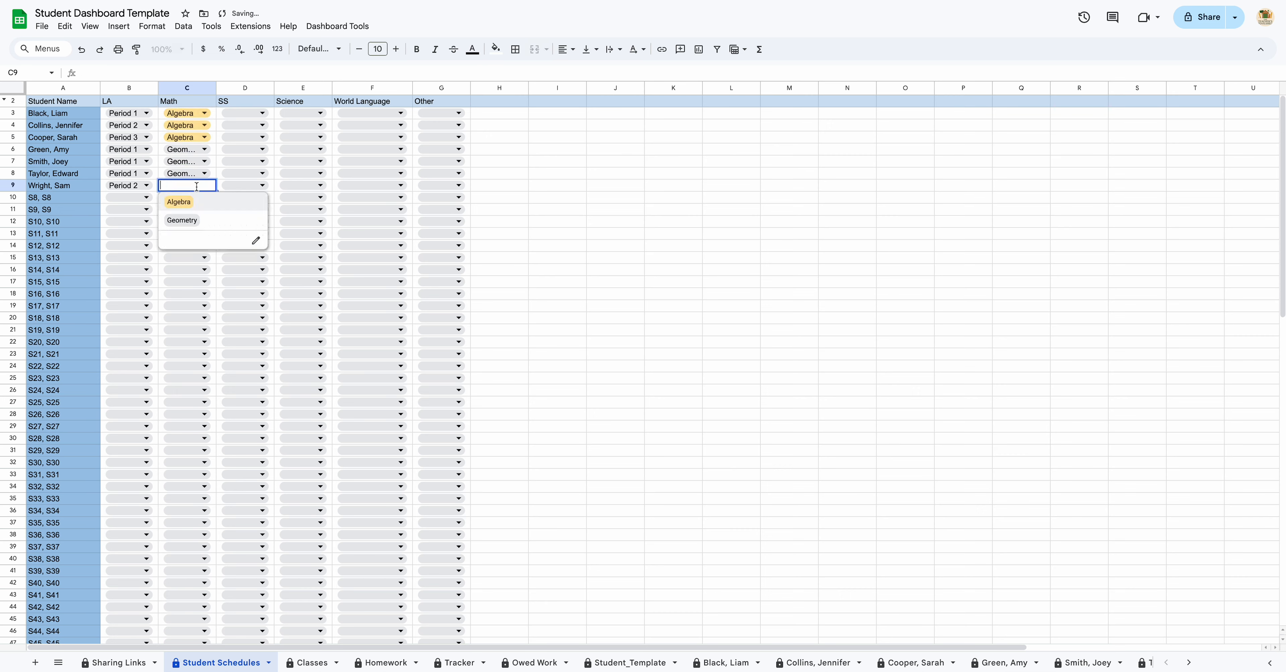
{"action": "left_click", "coordinate": [203, 220]}
Step: Set every student's SS class to Social Studies
{"action": "left_click", "coordinate": [258, 113]}
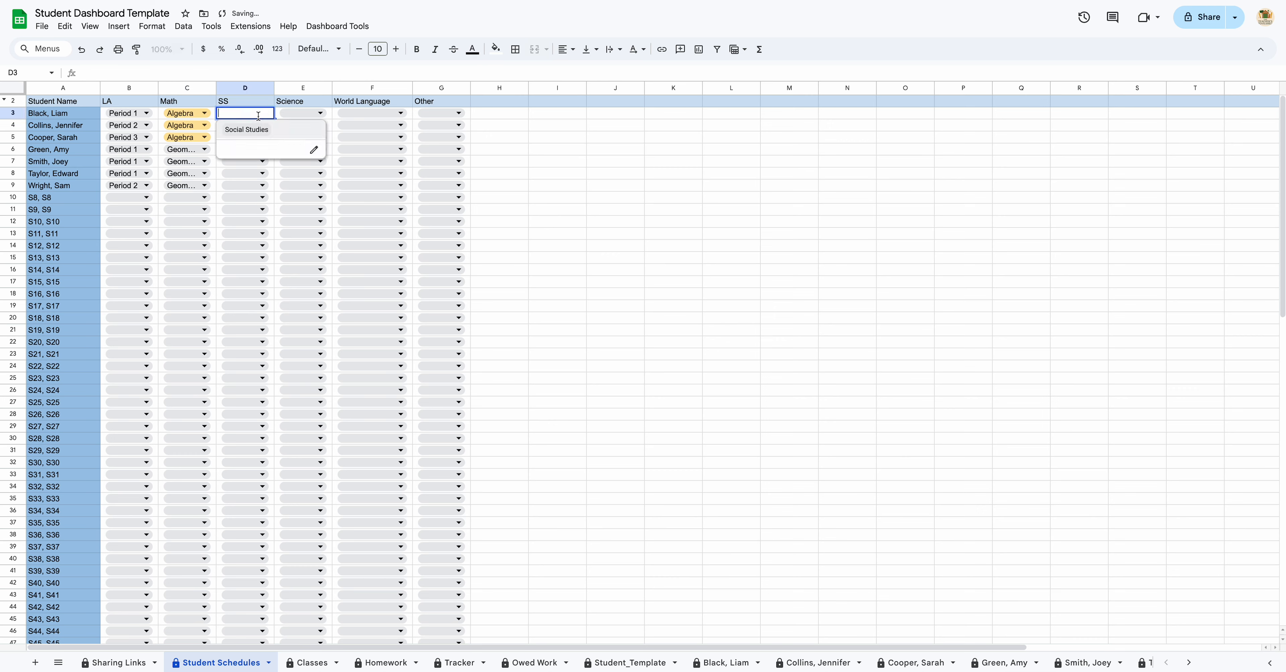
{"action": "left_click", "coordinate": [255, 130]}
{"action": "left_click", "coordinate": [253, 127]}
{"action": "left_click", "coordinate": [249, 143]}
{"action": "left_click", "coordinate": [254, 137]}
{"action": "left_click", "coordinate": [253, 154]}
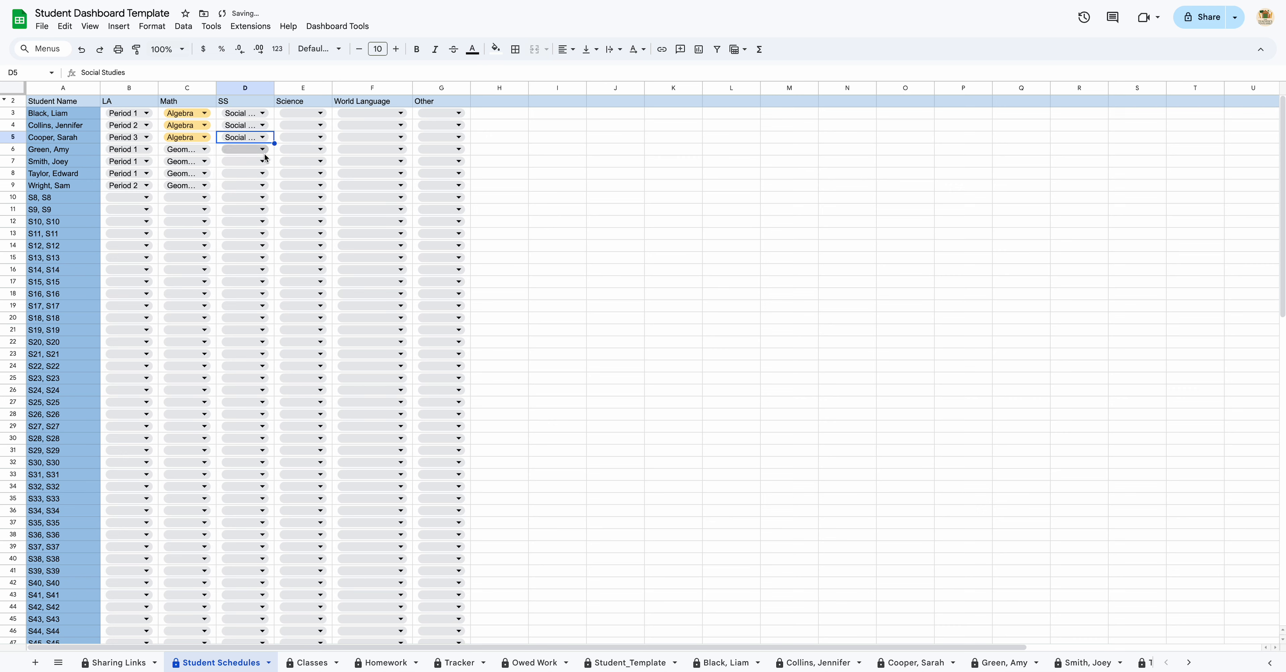
{"action": "left_click_drag", "start_coordinate": [274, 148], "coordinate": [271, 185]}
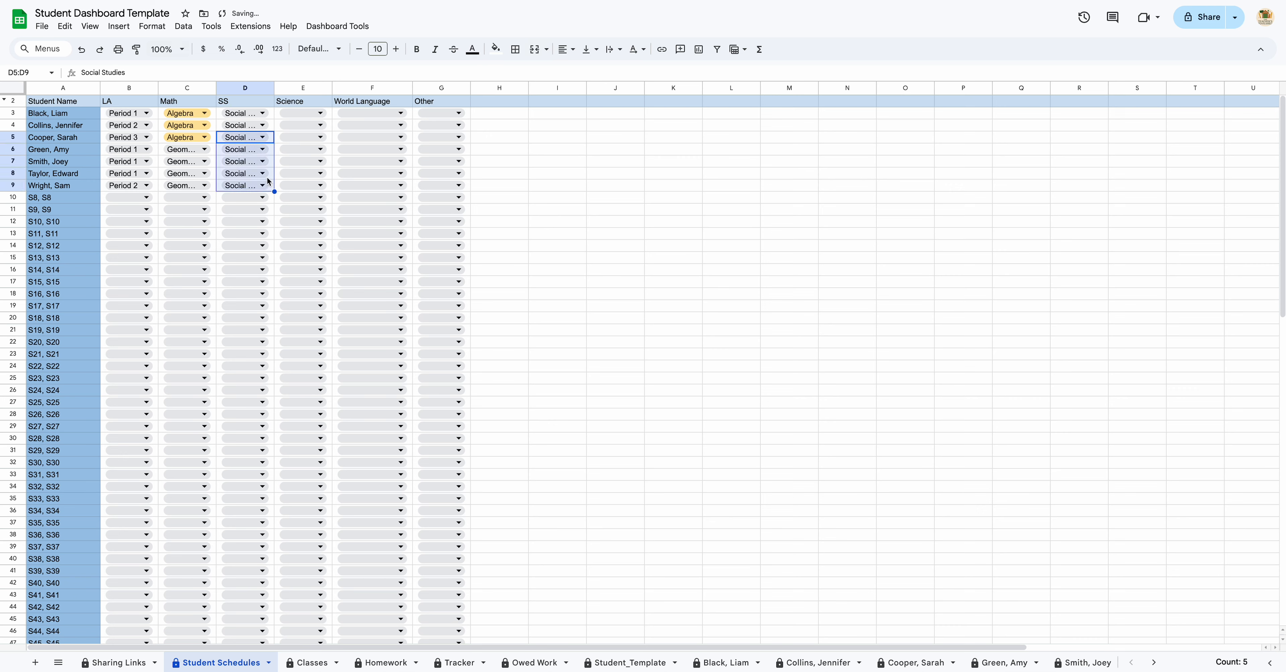
Step: Set Science to Biology for the first two students and Chemistry for the remaining five
{"action": "left_click", "coordinate": [310, 113]}
{"action": "left_click", "coordinate": [313, 133]}
{"action": "left_click", "coordinate": [313, 126]}
{"action": "left_click", "coordinate": [314, 145]}
{"action": "left_click", "coordinate": [314, 138]}
{"action": "left_click", "coordinate": [320, 173]}
{"action": "left_click", "coordinate": [319, 150]}
{"action": "left_click", "coordinate": [322, 184]}
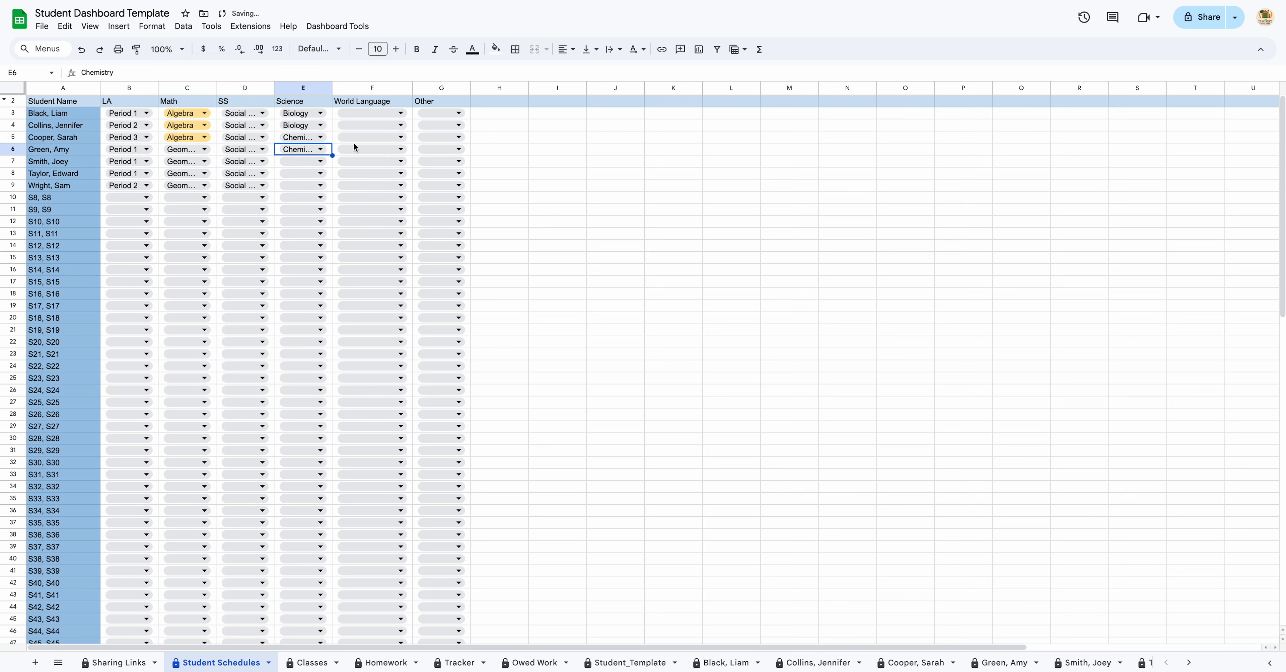
{"action": "left_click_drag", "start_coordinate": [332, 155], "coordinate": [336, 185]}
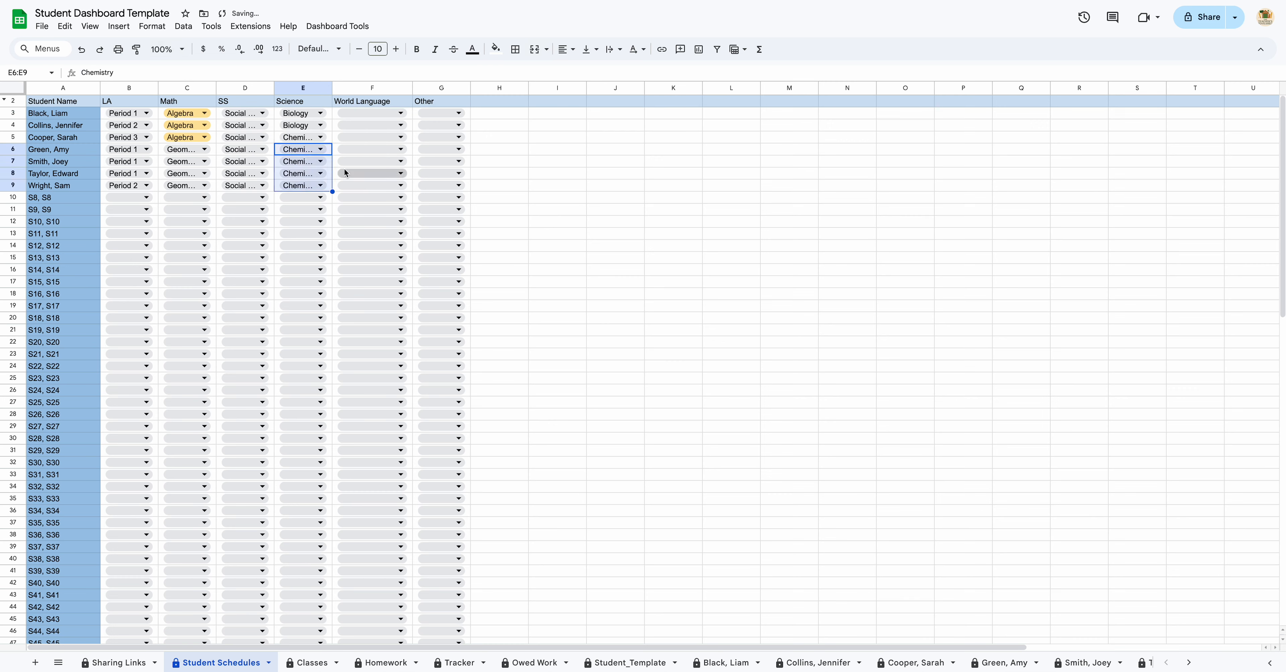
Step: Give everyone French for World Language, and set Other to Specials for students one–three and Resource for student four
{"action": "left_click", "coordinate": [379, 113]}
{"action": "left_click", "coordinate": [393, 138]}
{"action": "left_click_drag", "start_coordinate": [412, 119], "coordinate": [412, 191]}
{"action": "left_click", "coordinate": [452, 114]}
{"action": "left_click", "coordinate": [436, 129]}
{"action": "left_click_drag", "start_coordinate": [470, 119], "coordinate": [470, 191]}
{"action": "left_click", "coordinate": [452, 149]}
{"action": "left_click", "coordinate": [440, 181]}
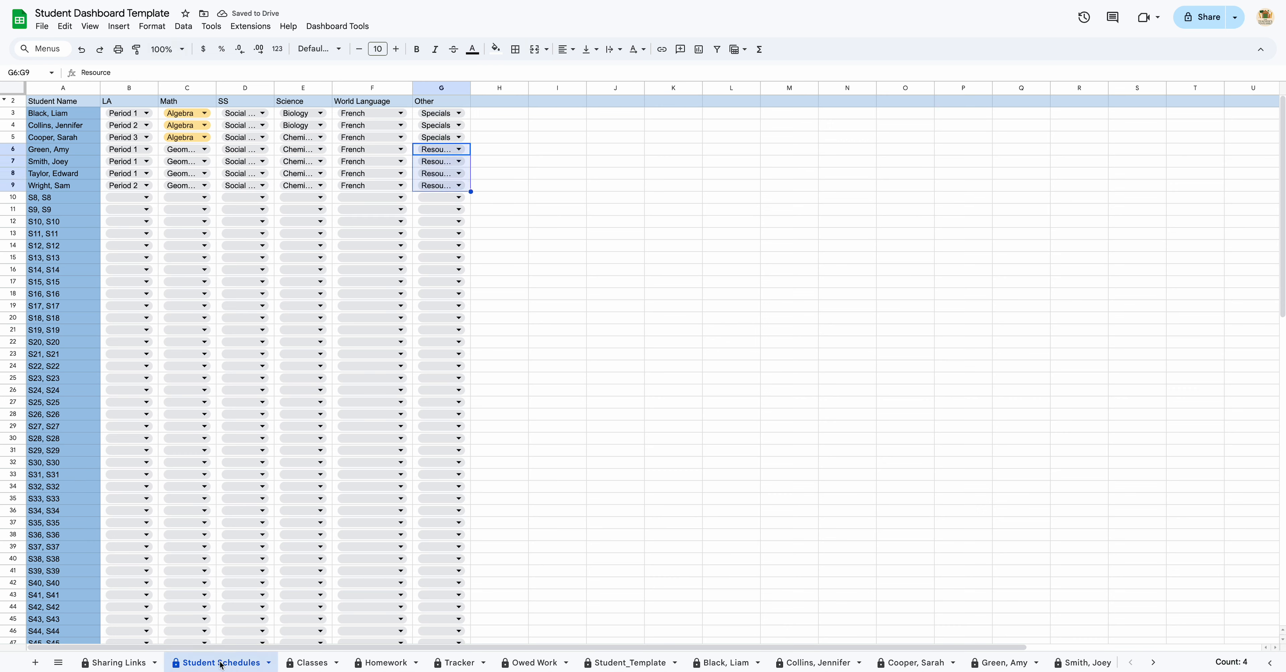
Step: Enter Read, Write and Essay in B3–B5 of the Homework sheet's LA column
{"action": "left_click", "coordinate": [382, 663]}
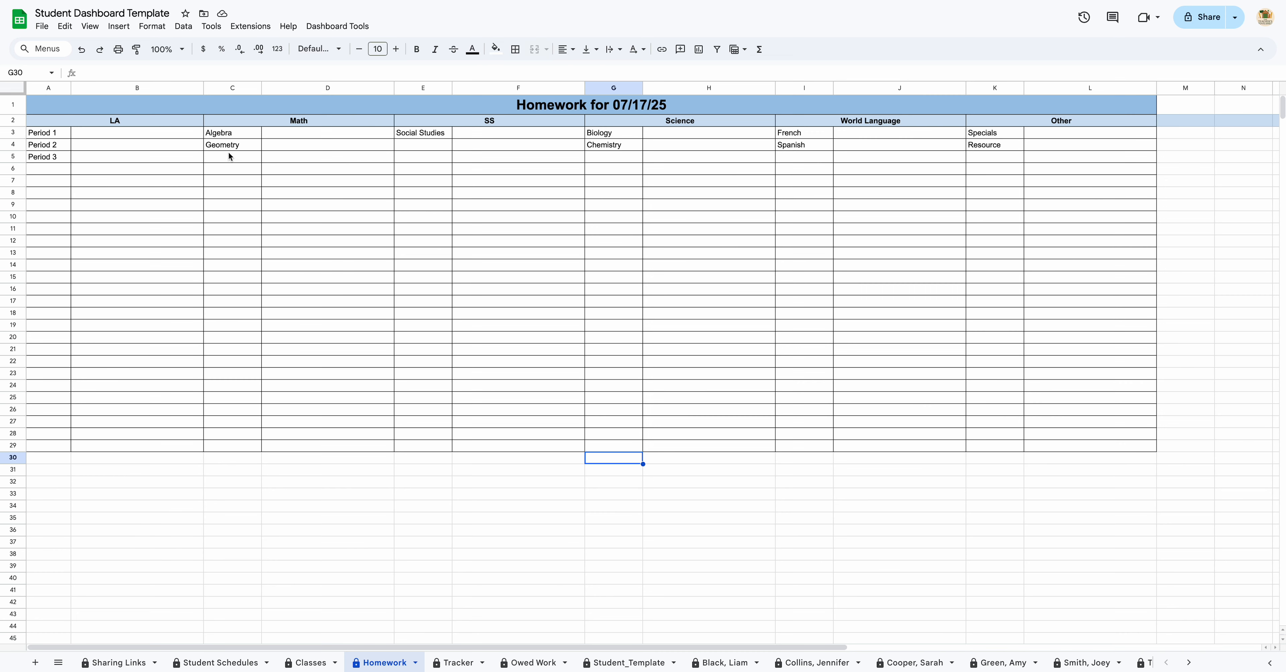
{"action": "left_click", "coordinate": [135, 134]}
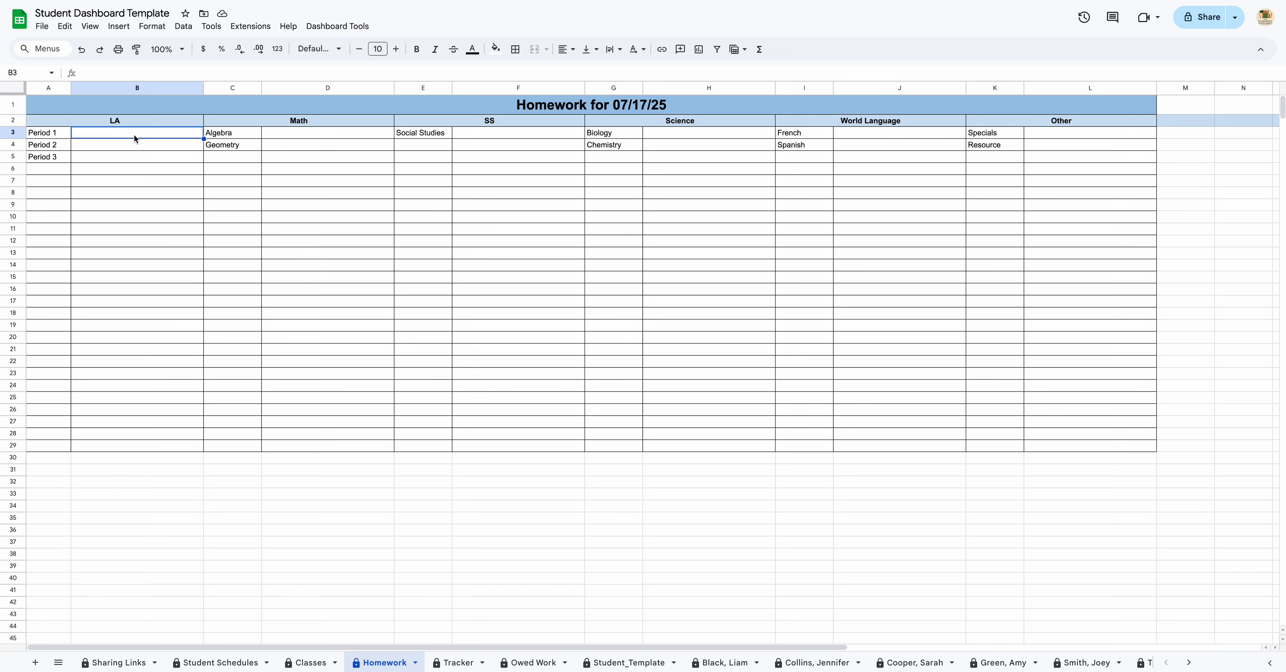
{"action": "type", "text": "Read"}
{"action": "key", "text": "Return"}
{"action": "type", "text": "Write"}
{"action": "key", "text": "Return"}
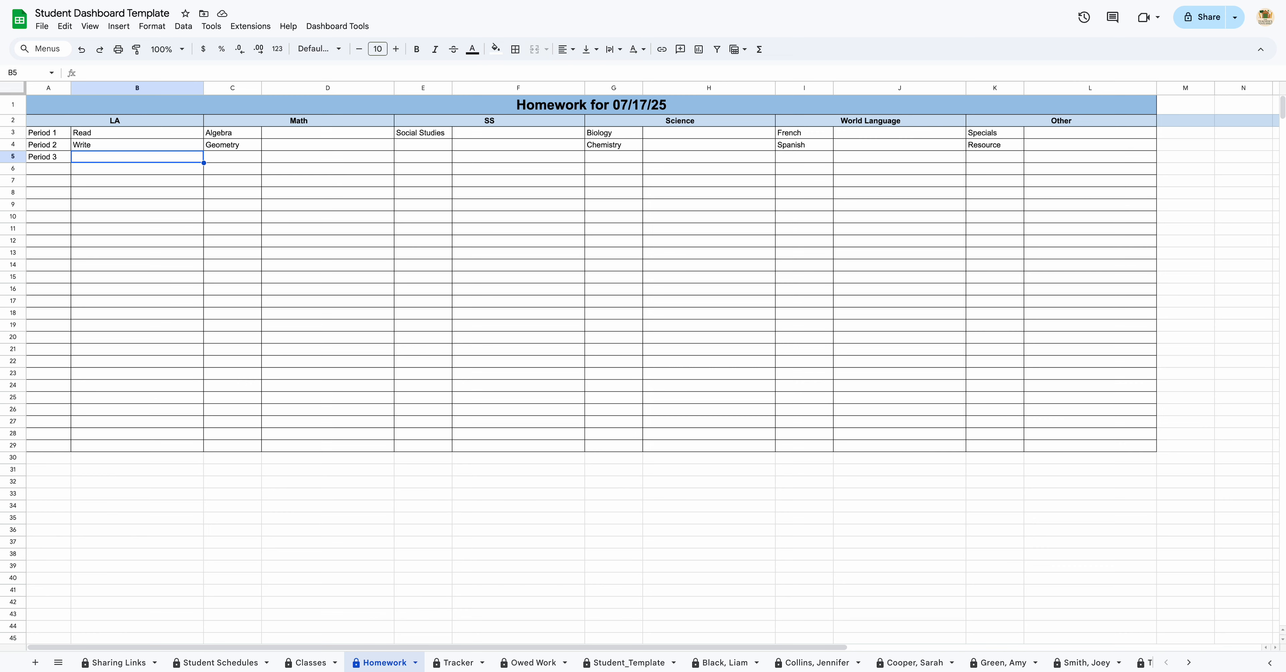
{"action": "type", "text": "Essay"}
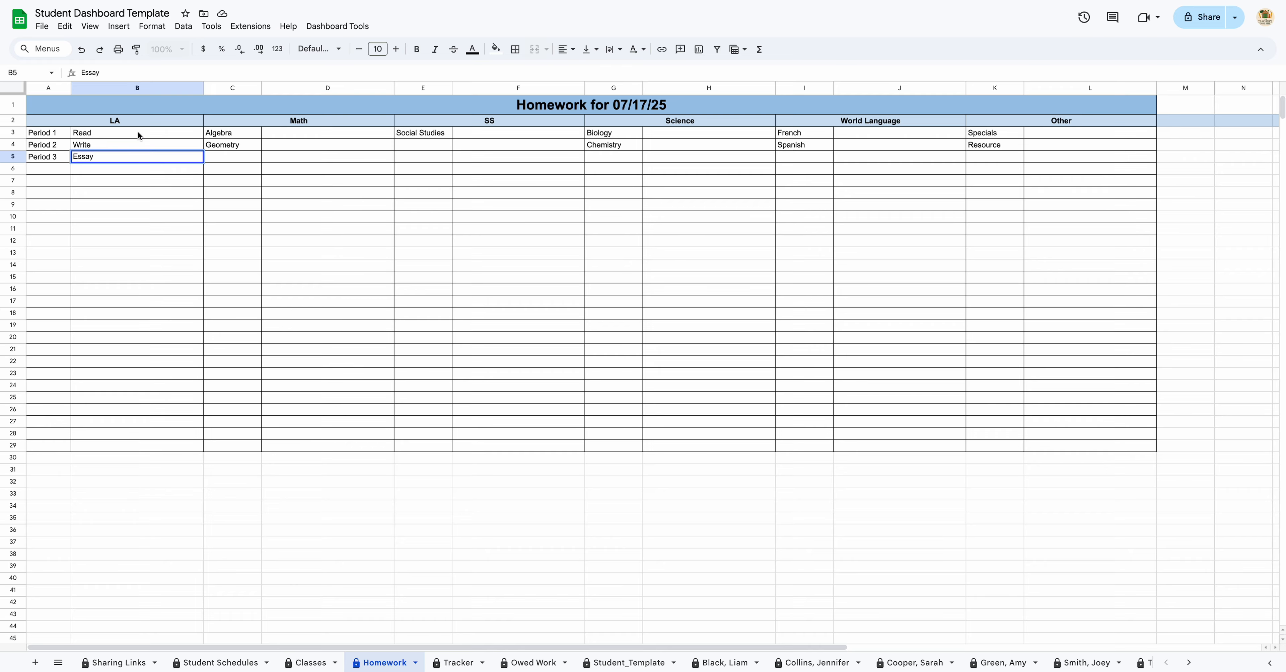
{"action": "left_click", "coordinate": [556, 494]}
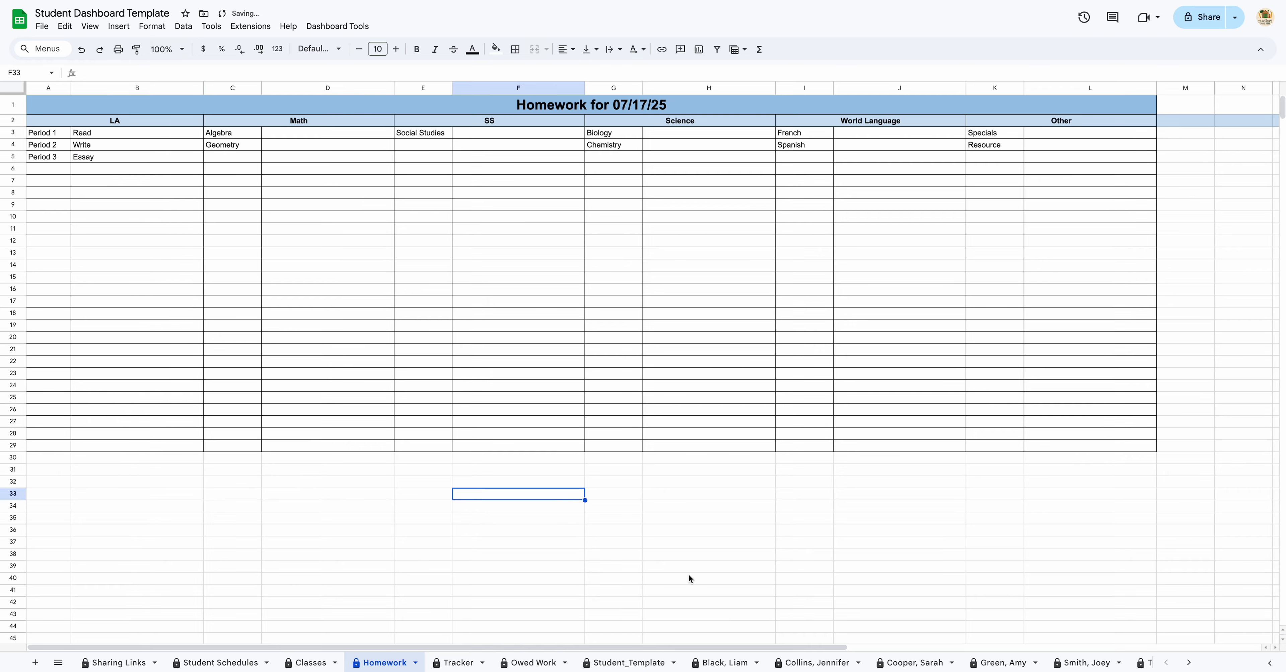
Step: Check the next student's sheet, then return to Homework with cell D3 selected
{"action": "left_click", "coordinate": [724, 668]}
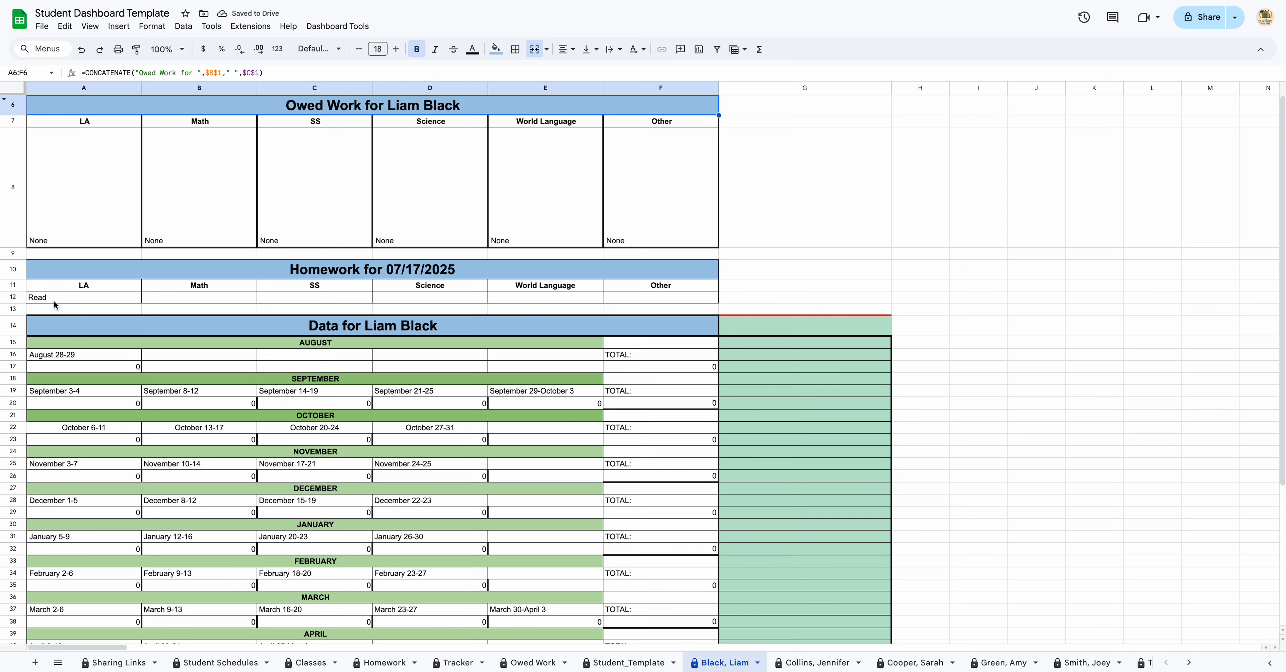
{"action": "left_click", "coordinate": [816, 666]}
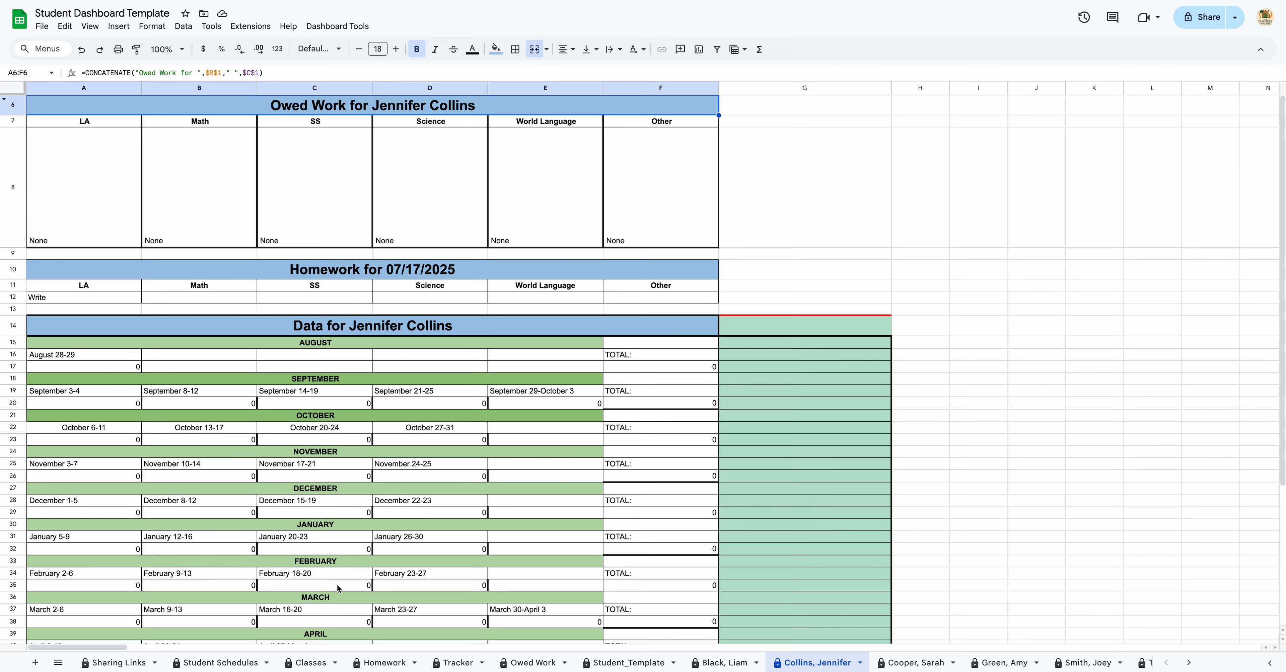
{"action": "left_click", "coordinate": [384, 663]}
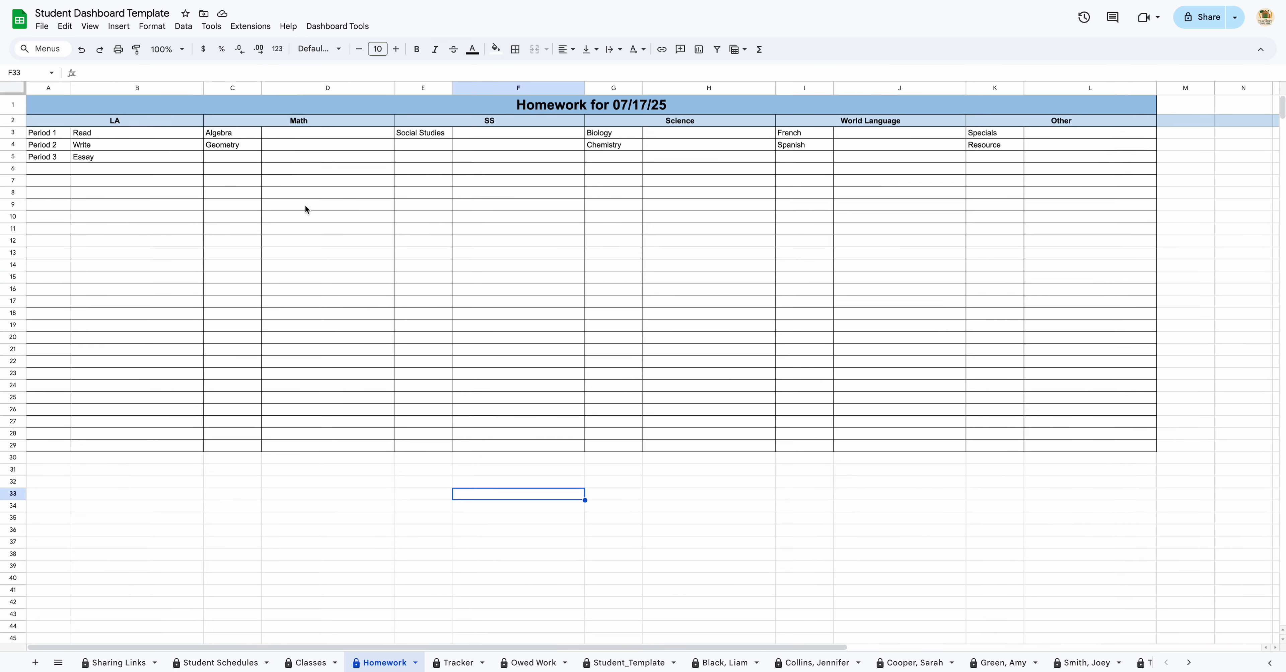
{"action": "left_click", "coordinate": [310, 133]}
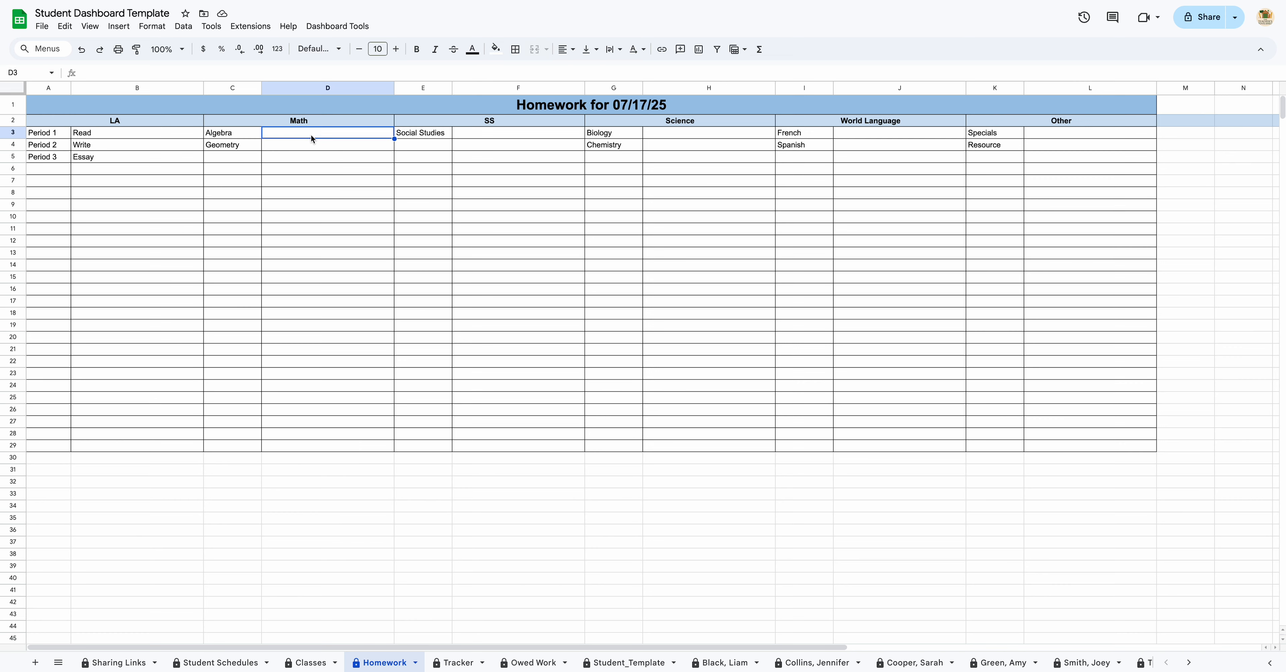
Step: Enter Math homework 'Solve Equation' and 'Pythagorean Theorem WS' in D3:D4, and 'None' for SS in F3
{"action": "type", "text": "Solve "}
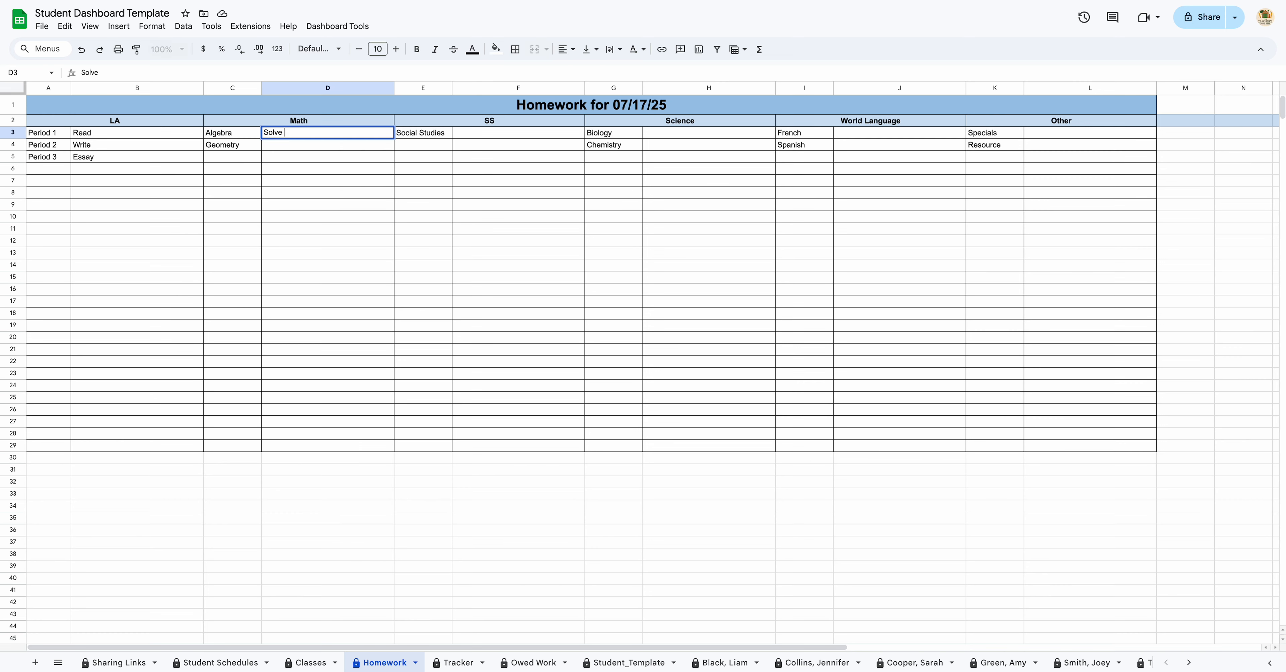
{"action": "type", "text": "Equation"}
{"action": "key", "text": "Return"}
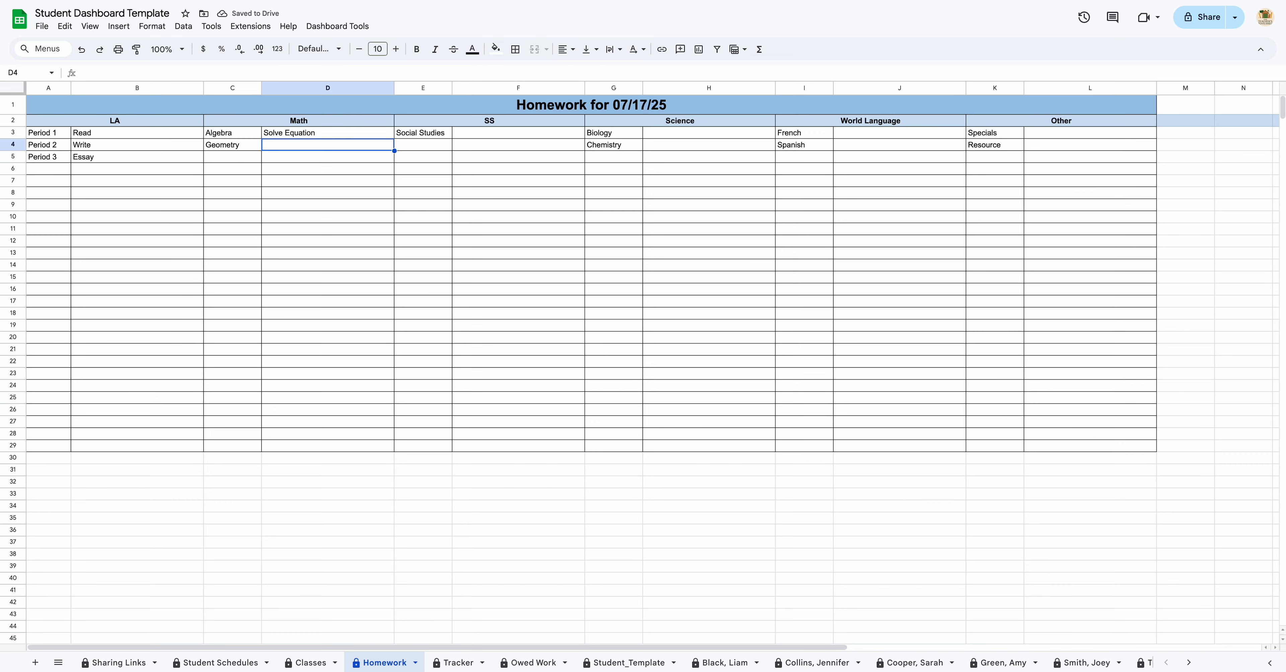
{"action": "type", "text": "Pythagorean Theorem WS"}
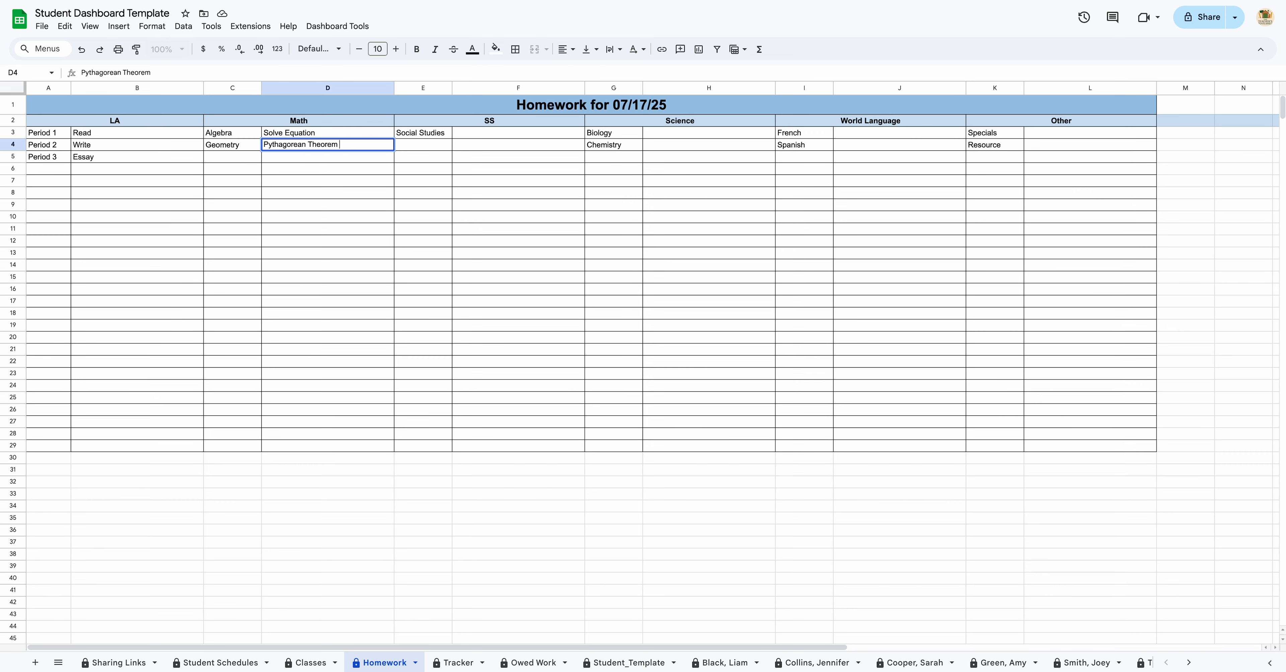
{"action": "key", "text": "Return"}
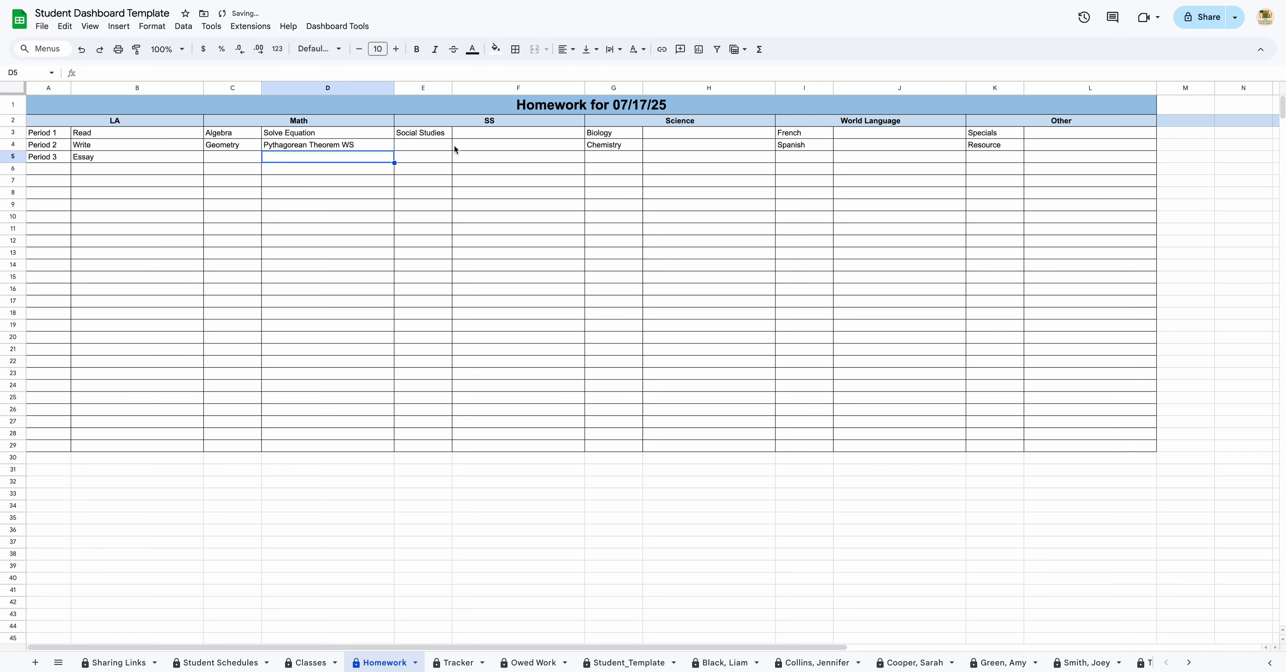
{"action": "left_click", "coordinate": [514, 133]}
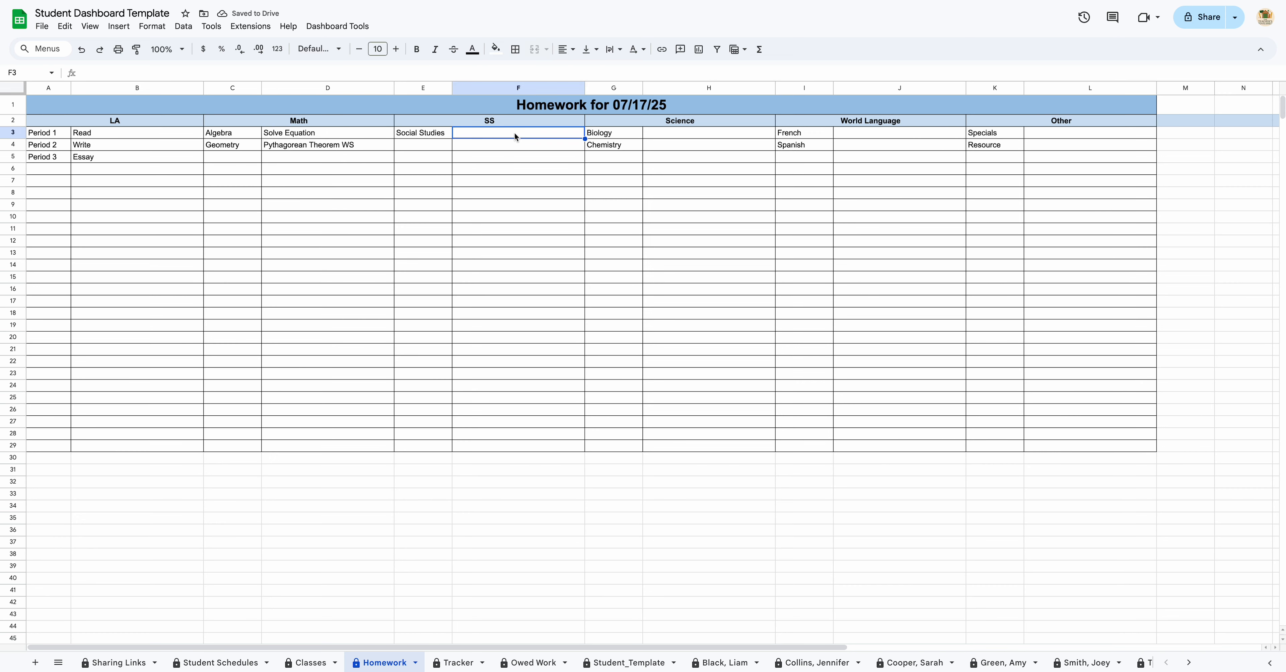
{"action": "type", "text": "None"}
{"action": "key", "text": "Return"}
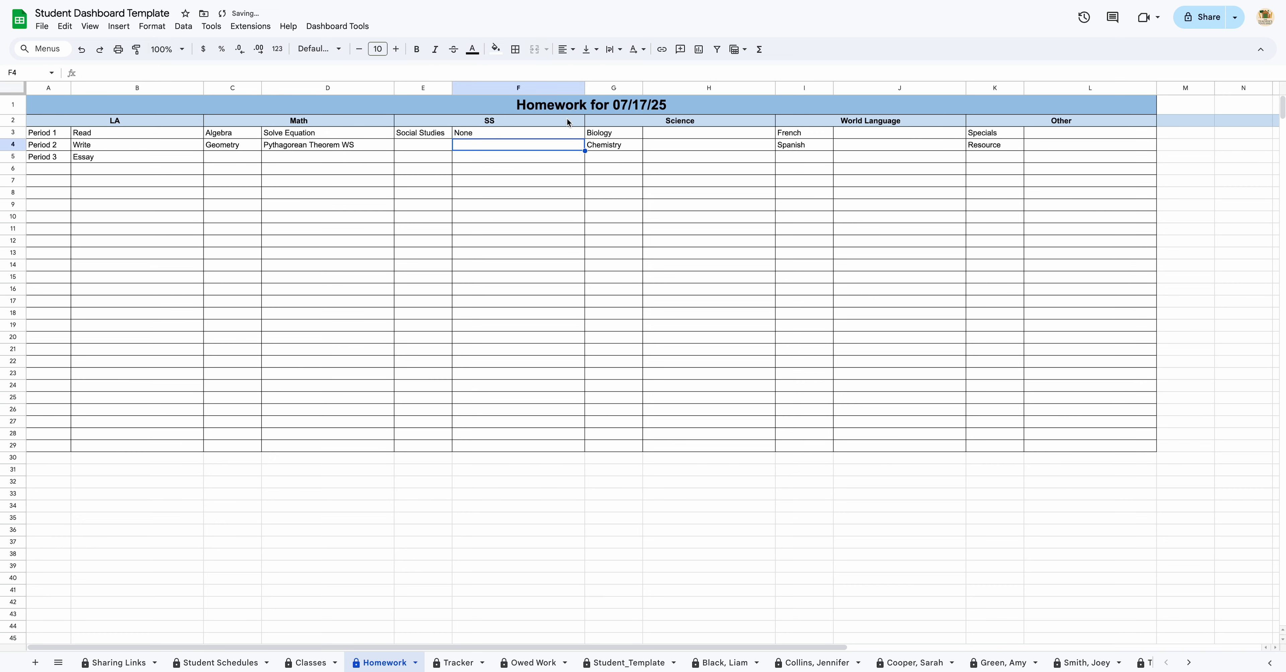
Step: Enter 'Study' for Science in H3, and 'Rien' and 'Nada' for World Language in J3:J4
{"action": "left_click", "coordinate": [714, 131]}
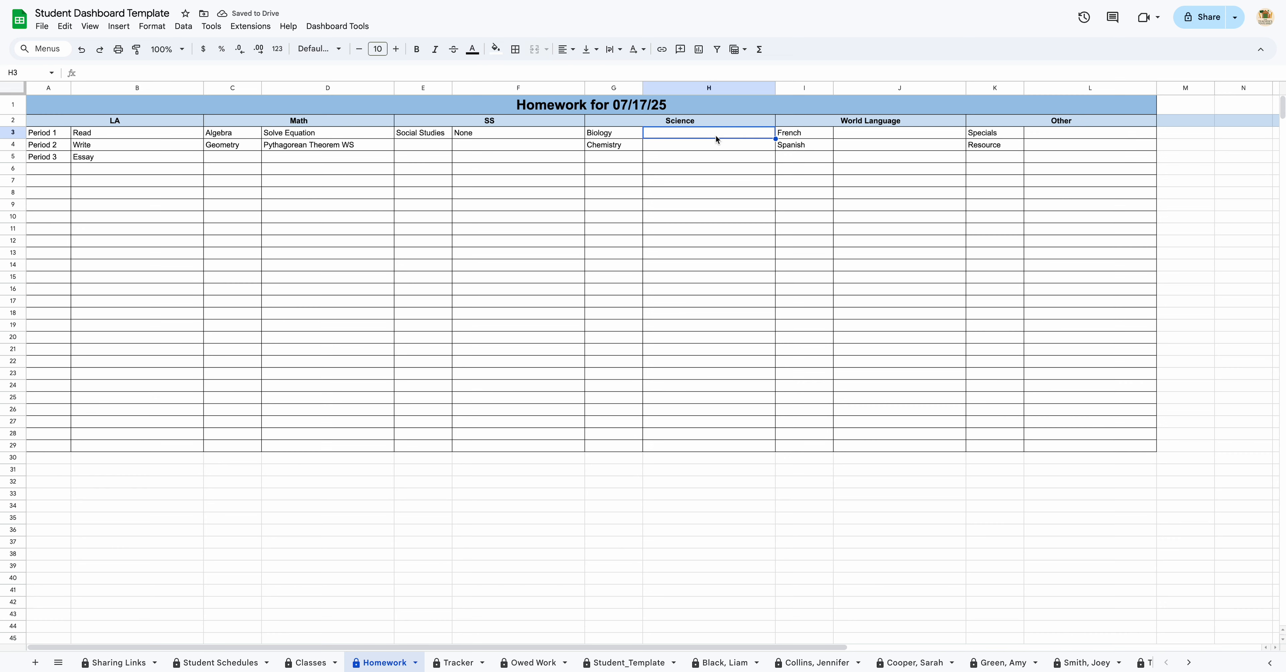
{"action": "type", "text": "Study"}
{"action": "key", "text": "Return"}
{"action": "key", "text": "Up"}
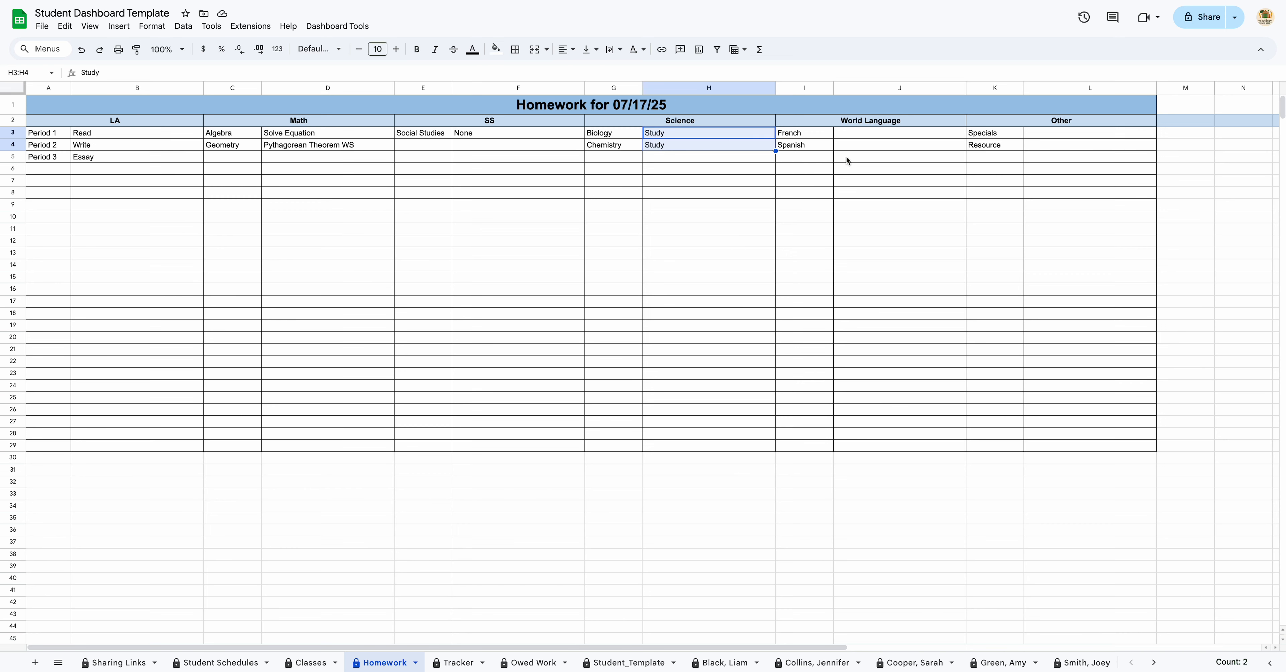
{"action": "left_click", "coordinate": [879, 134]}
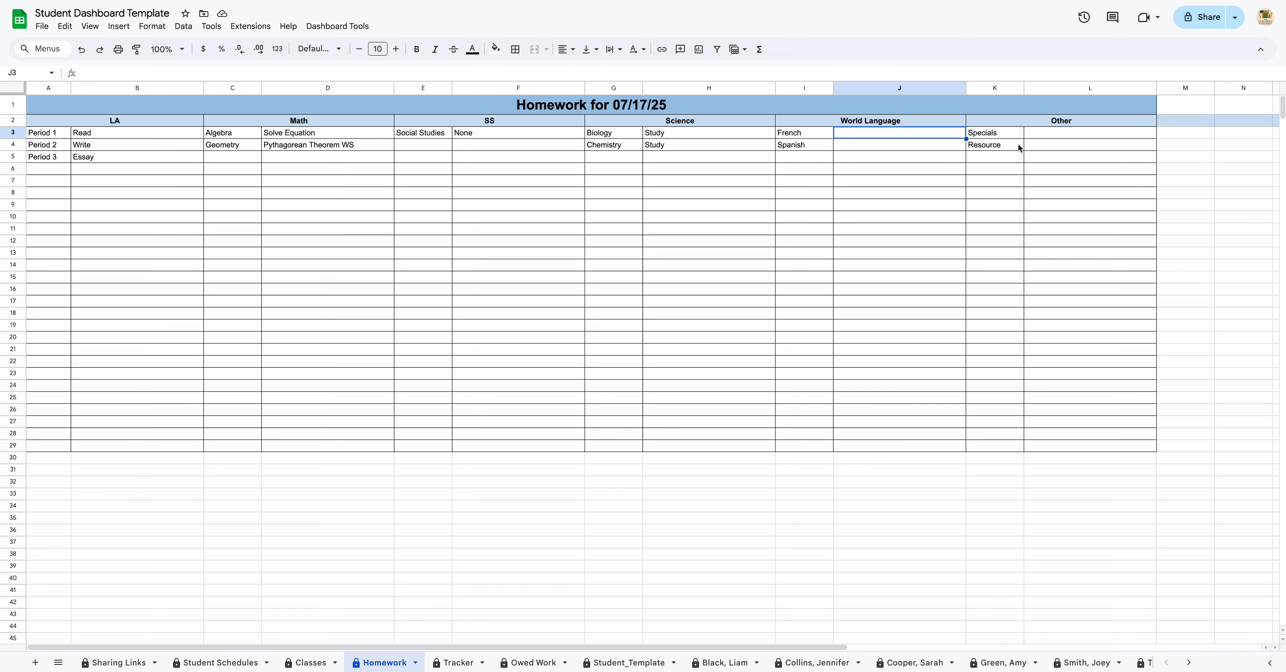
{"action": "type", "text": "Rien"}
{"action": "key", "text": "Return"}
{"action": "type", "text": "Nada"}
{"action": "key", "text": "Return"}
Step: Enter 'Study' as Other homework in both L3 and L4
{"action": "left_click", "coordinate": [1092, 134]}
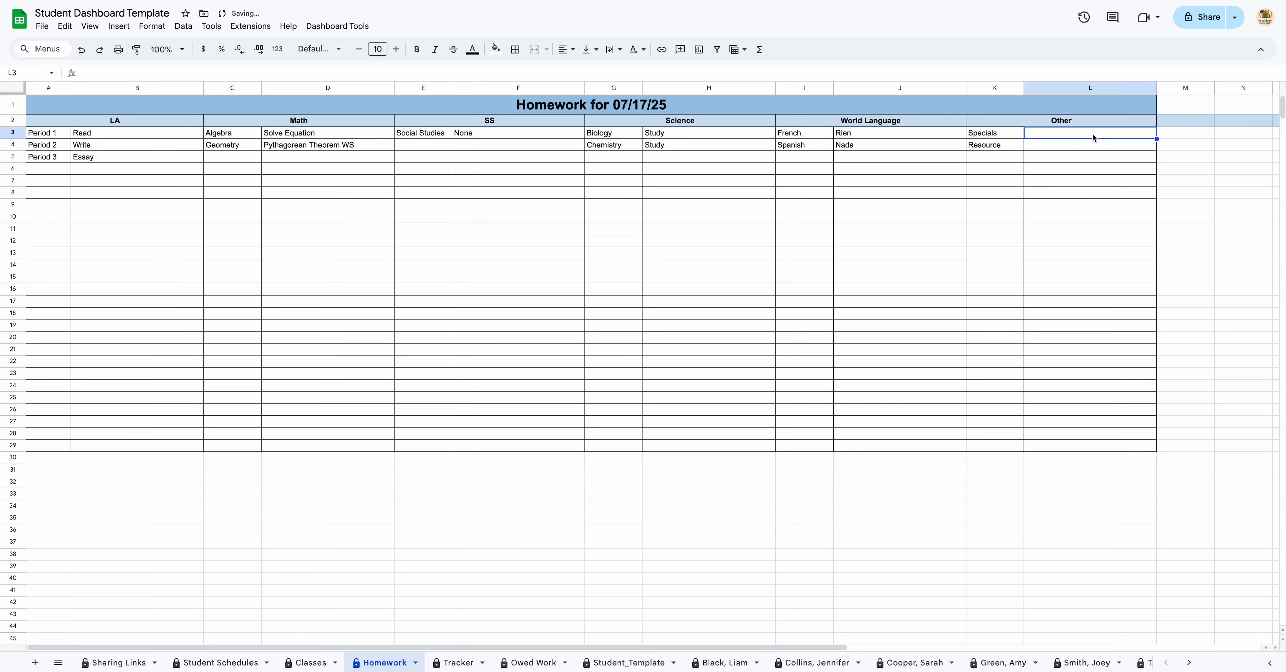
{"action": "type", "text": "Study"}
{"action": "key", "text": "Return"}
{"action": "type", "text": "Study"}
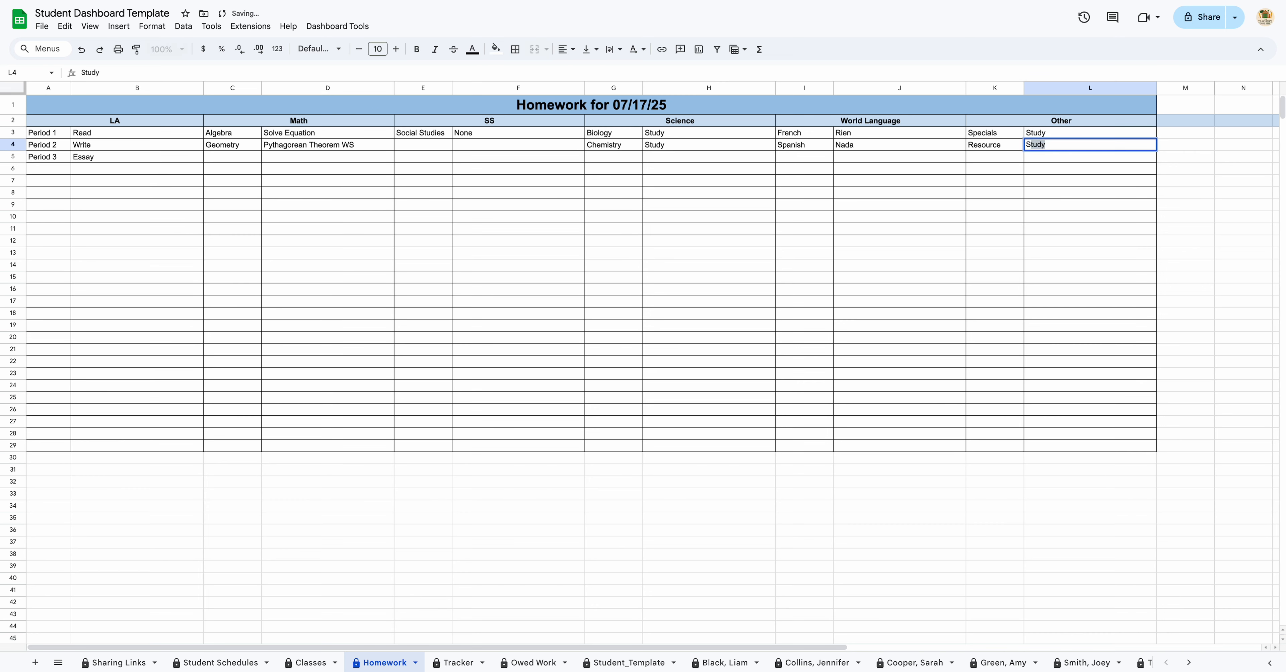
{"action": "key", "text": "Return"}
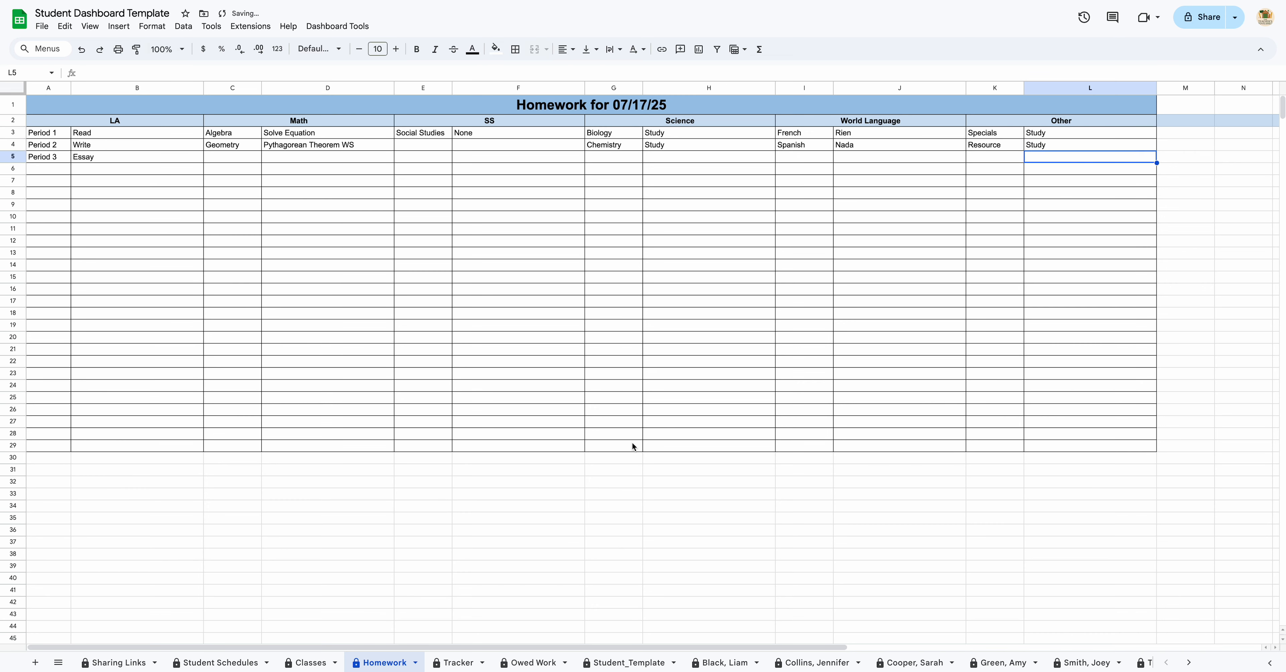
Step: Confirm the five student sheets all show the new homework
{"action": "left_click", "coordinate": [732, 663]}
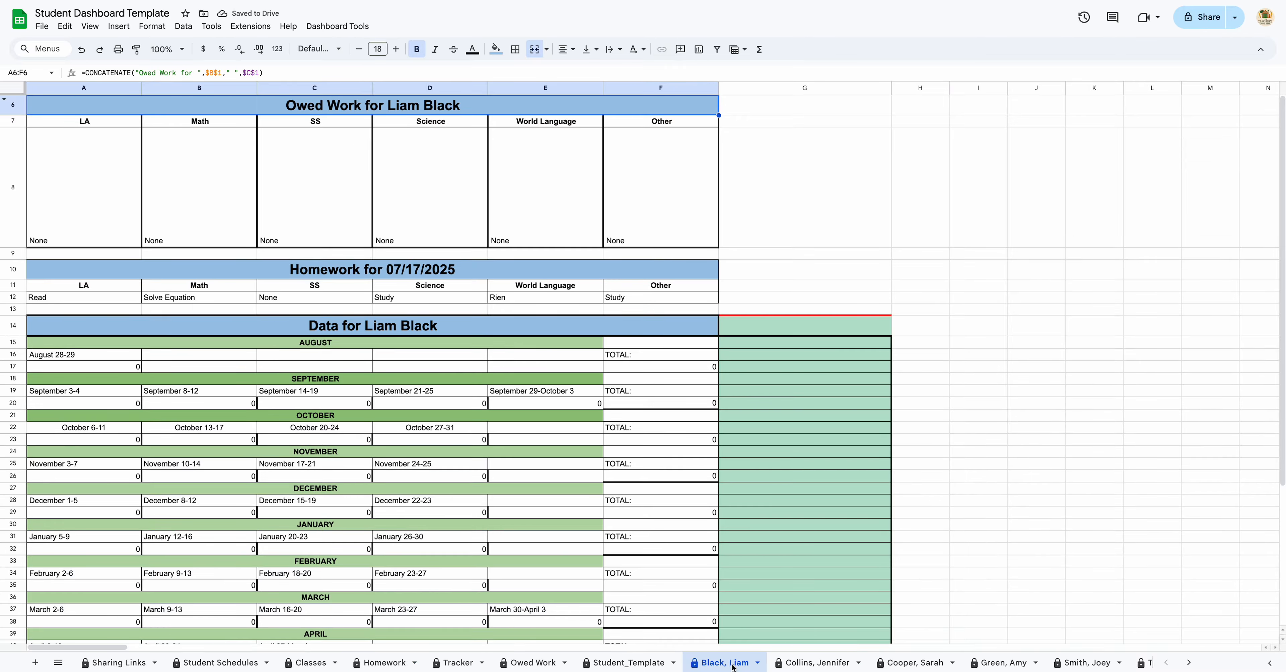
{"action": "left_click", "coordinate": [814, 664]}
{"action": "left_click", "coordinate": [921, 665]}
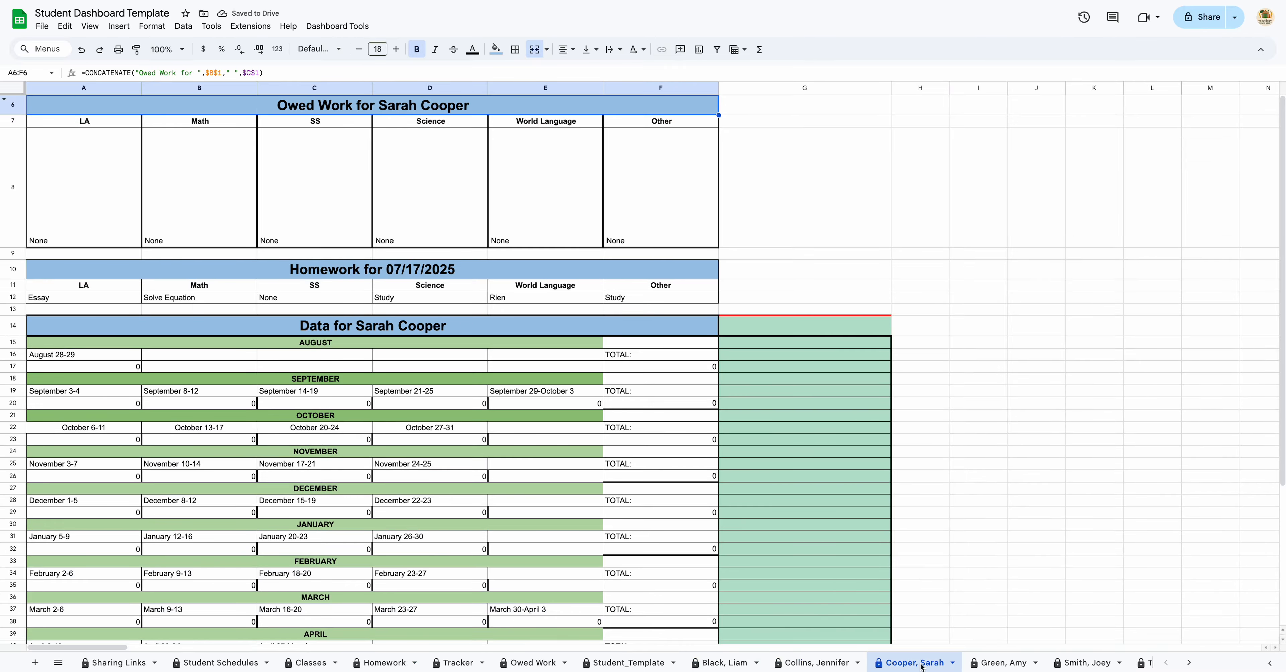
{"action": "left_click", "coordinate": [1001, 663]}
{"action": "left_click", "coordinate": [1080, 662]}
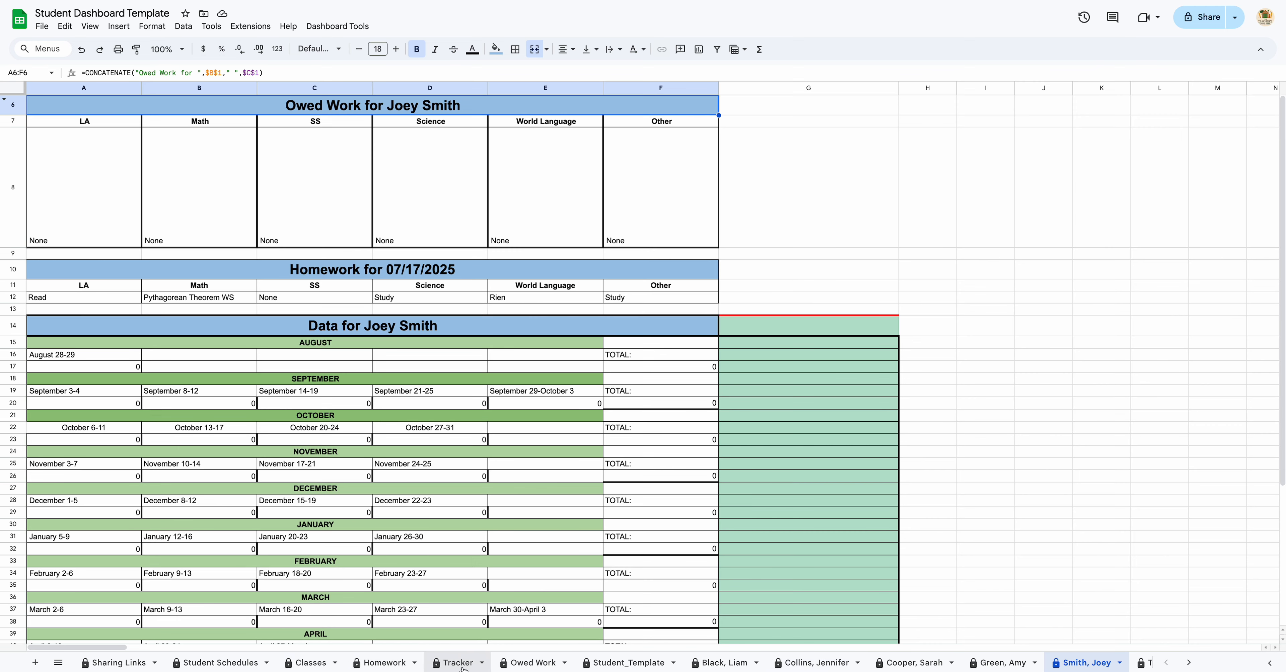
{"action": "left_click", "coordinate": [533, 663]}
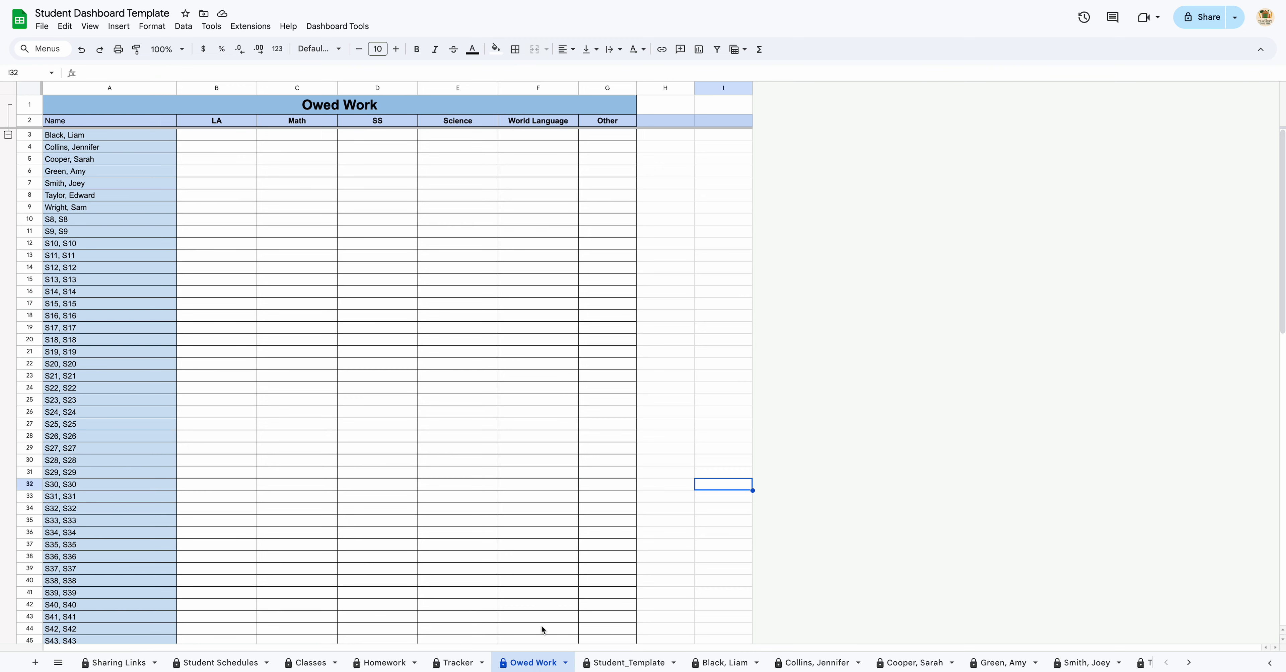
Step: Enter 'Test on equations' as owed Math work in Owed Work cell C7
{"action": "left_click", "coordinate": [292, 187]}
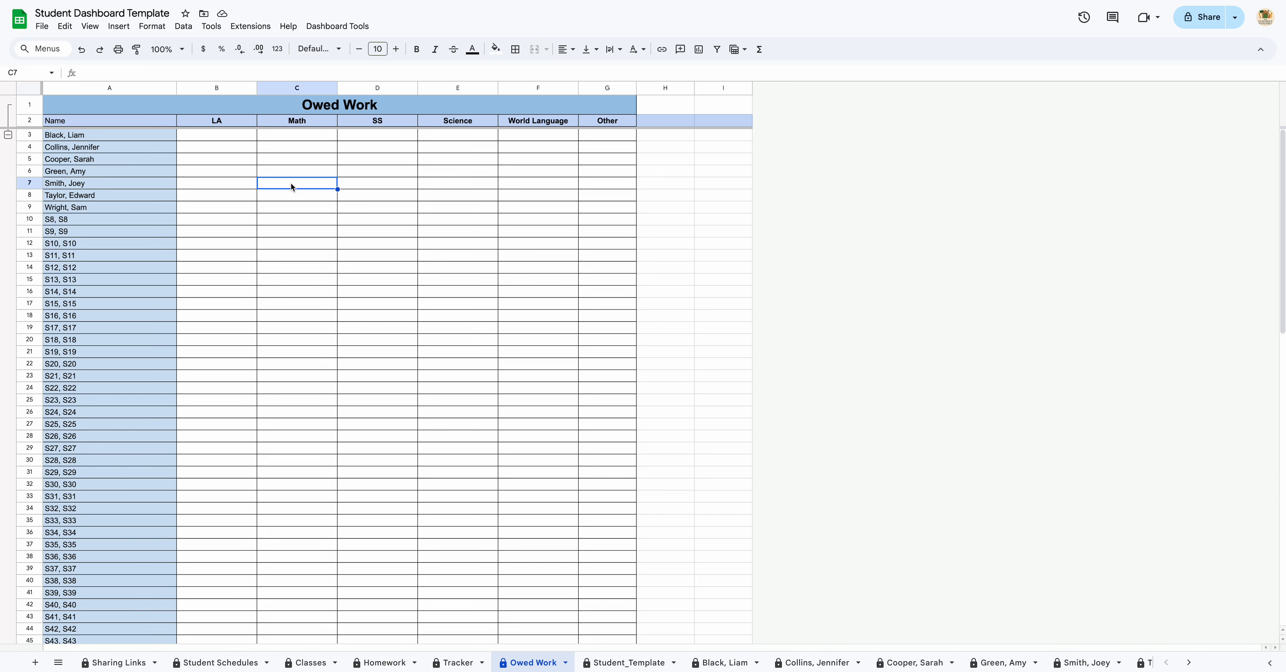
{"action": "type", "text": "Test on equations"}
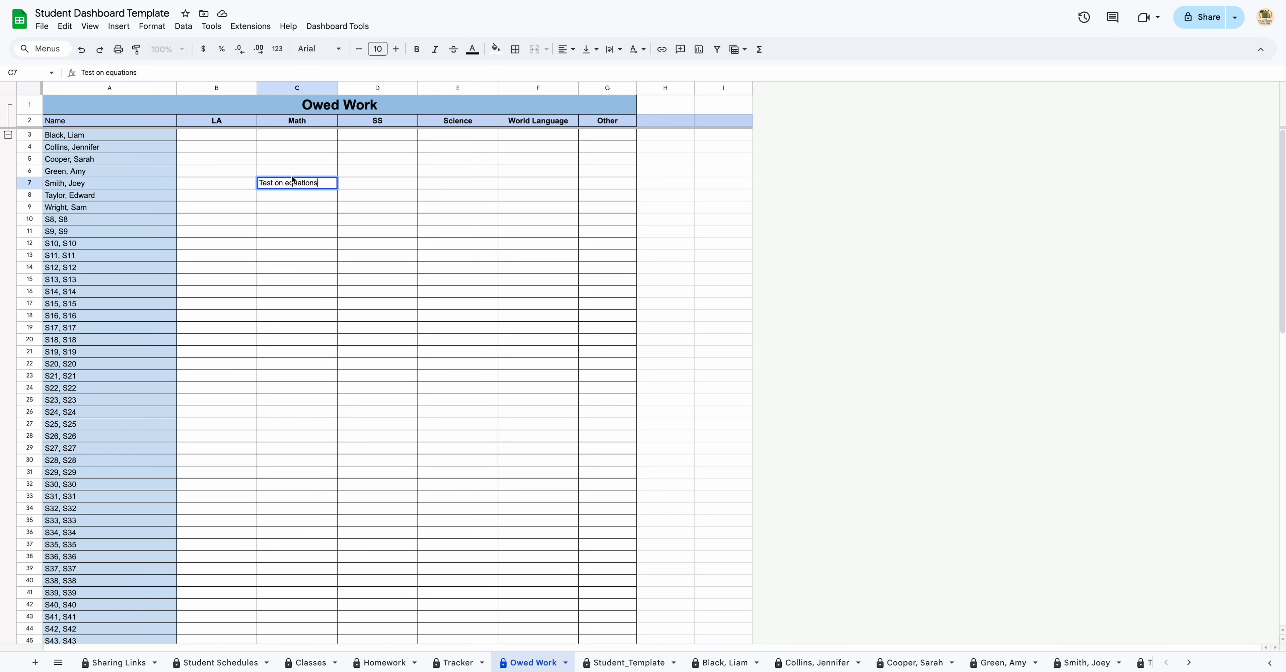
{"action": "key", "text": "Return"}
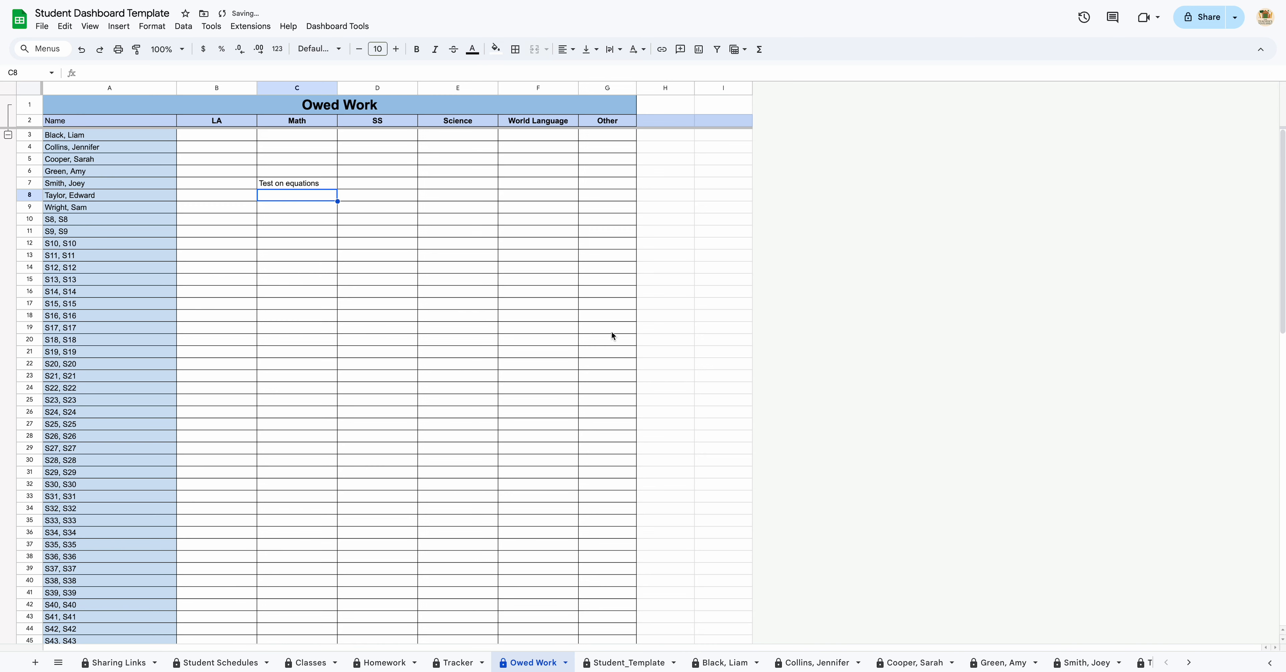
Step: Open the row 7 student's sheet from the All Sheets list to see the owed test
{"action": "left_click", "coordinate": [1180, 662]}
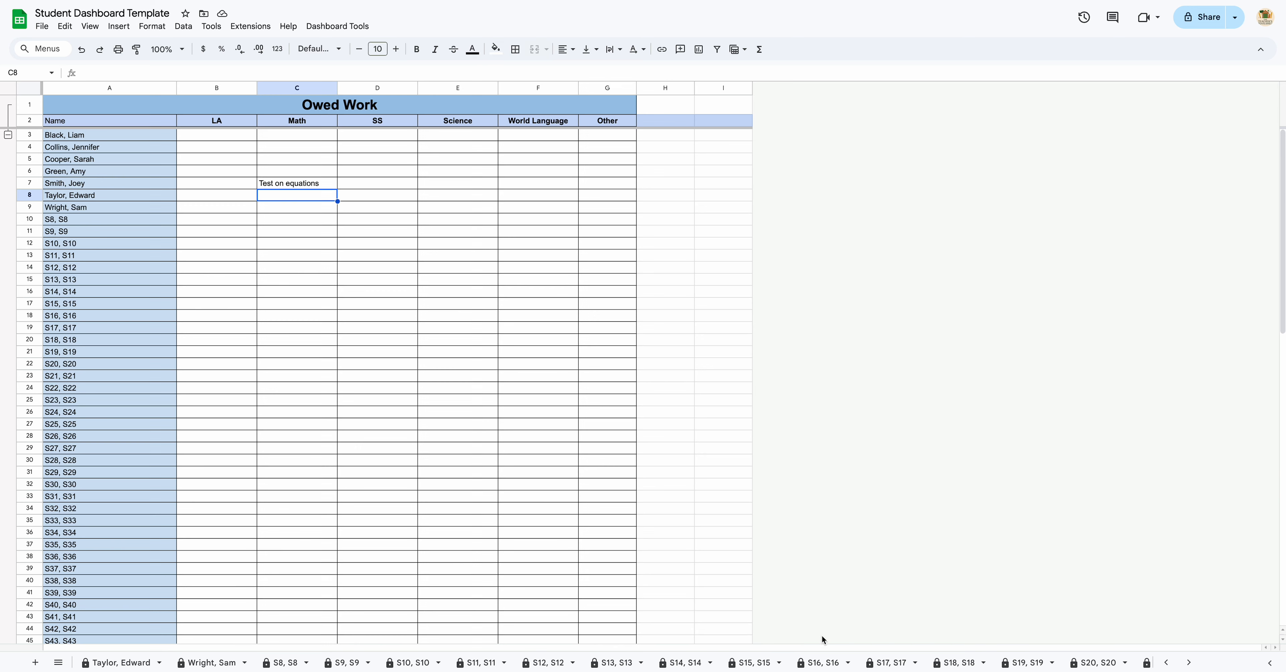
{"action": "left_click", "coordinate": [59, 662]}
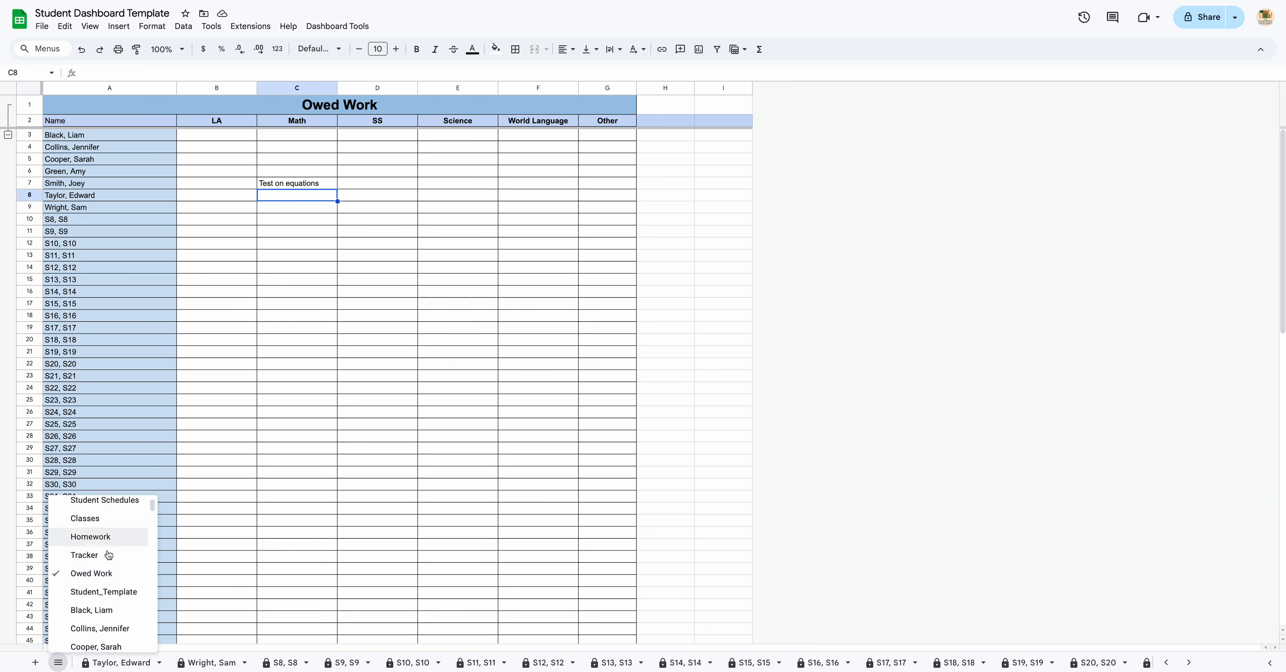
{"action": "scroll", "coordinate": [105, 594], "scroll_direction": "down", "scroll_amount": 5}
{"action": "scroll", "coordinate": [105, 596], "scroll_direction": "up", "scroll_amount": 4}
{"action": "left_click", "coordinate": [95, 600]}
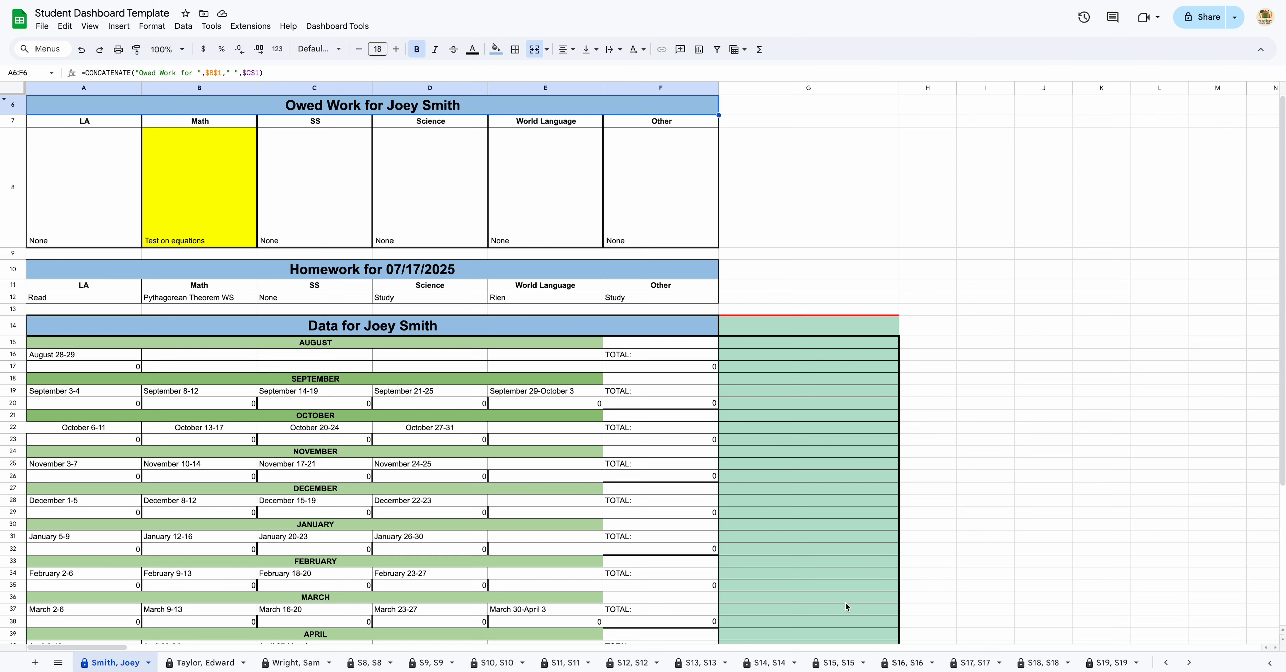
{"action": "left_click", "coordinate": [1167, 663]}
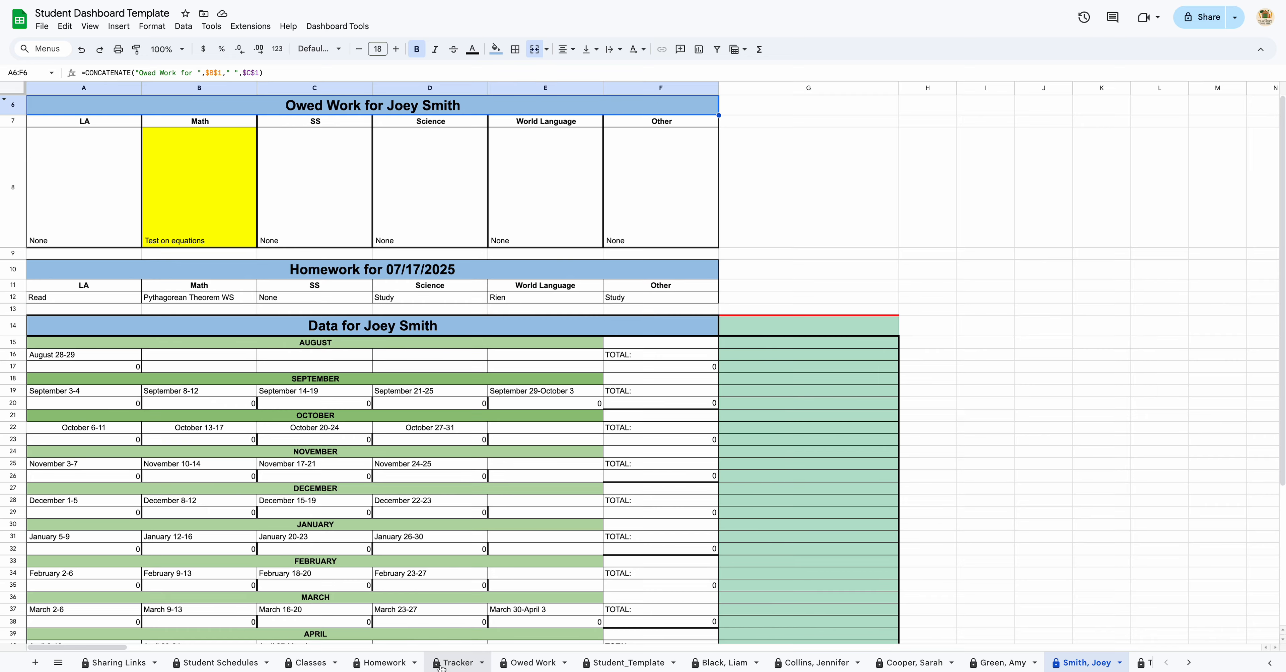
Step: On Tracker, enter '8/29 HW' in C3 and '8/29 Prep' in D3, then select columns H through Y
{"action": "left_click", "coordinate": [457, 667]}
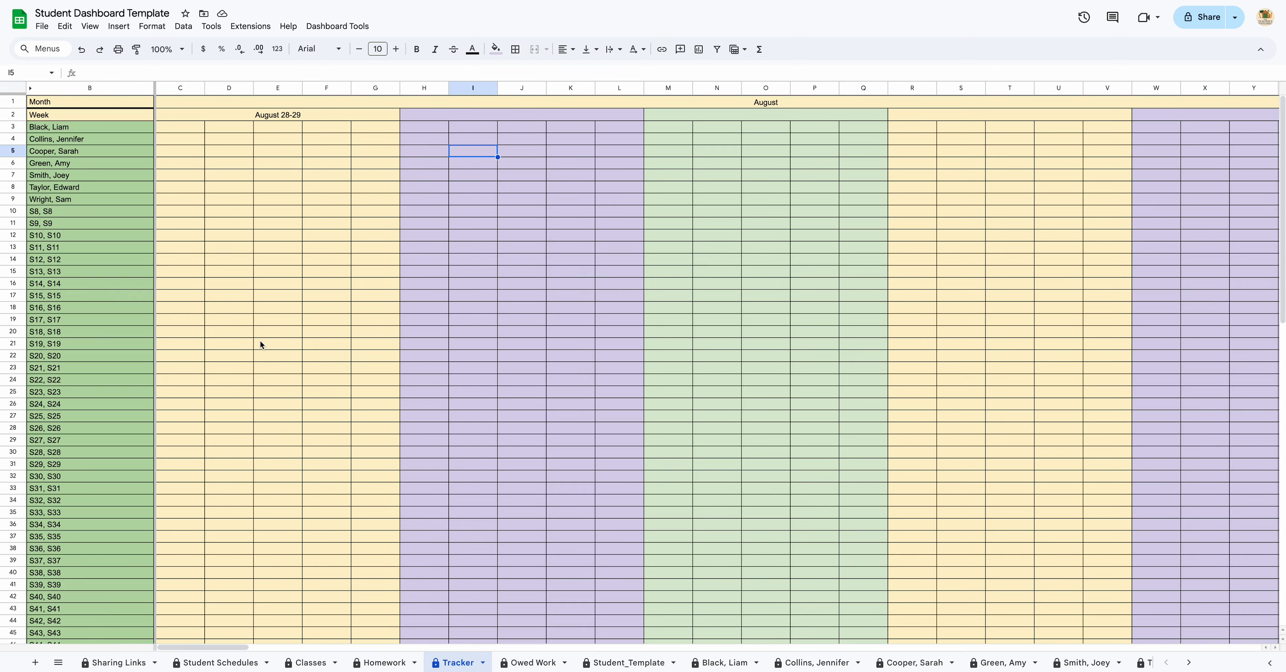
{"action": "left_click", "coordinate": [185, 133]}
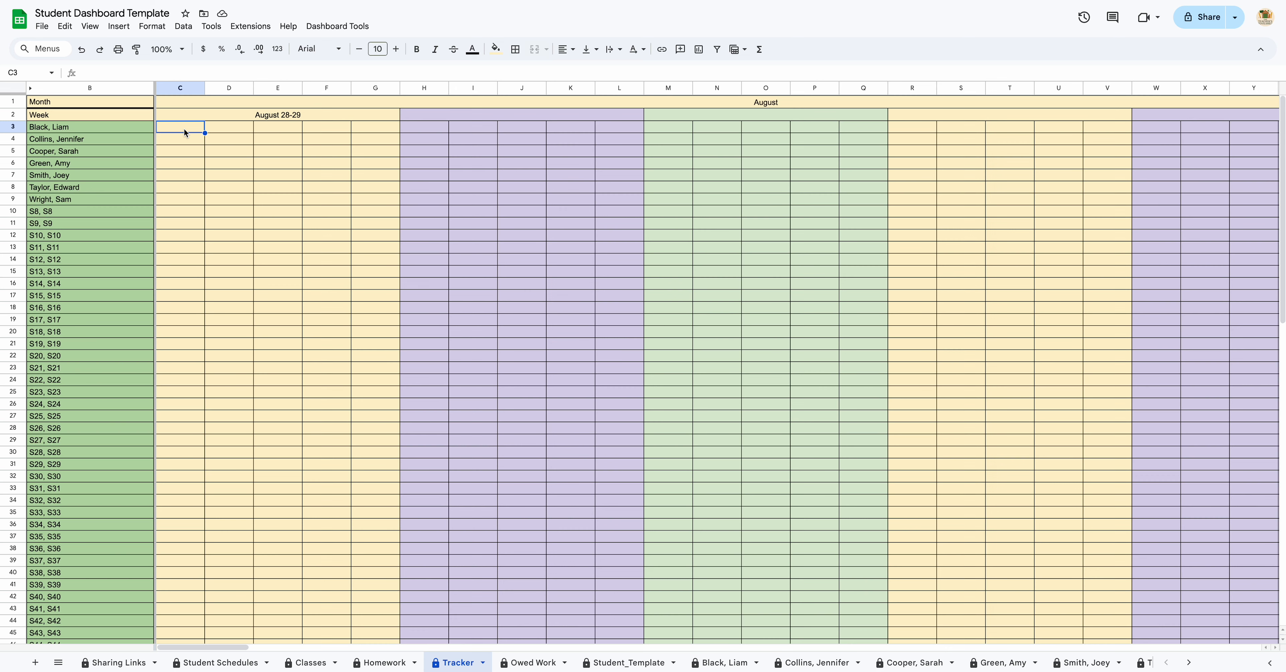
{"action": "type", "text": "8."}
{"action": "type", "text": "/29"}
{"action": "type", "text": " Hw"}
{"action": "type", "text": "W"}
{"action": "key", "text": "Tab"}
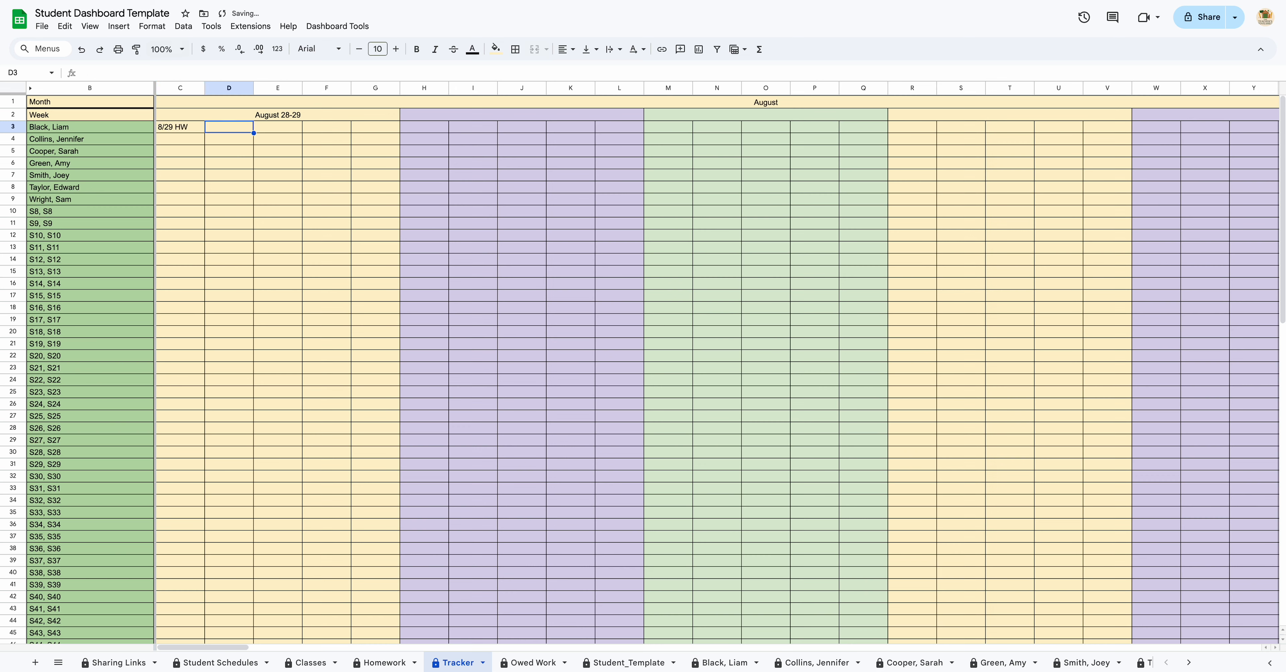
{"action": "type", "text": "8/29 Prep"}
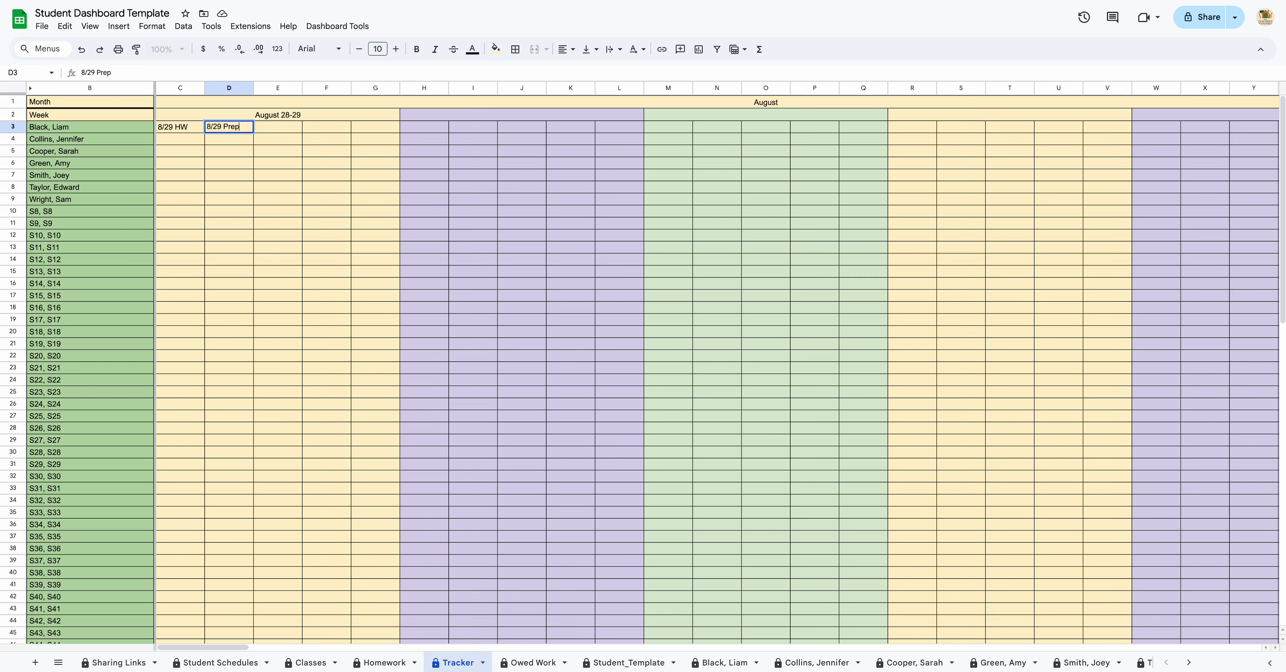
{"action": "key", "text": "Return"}
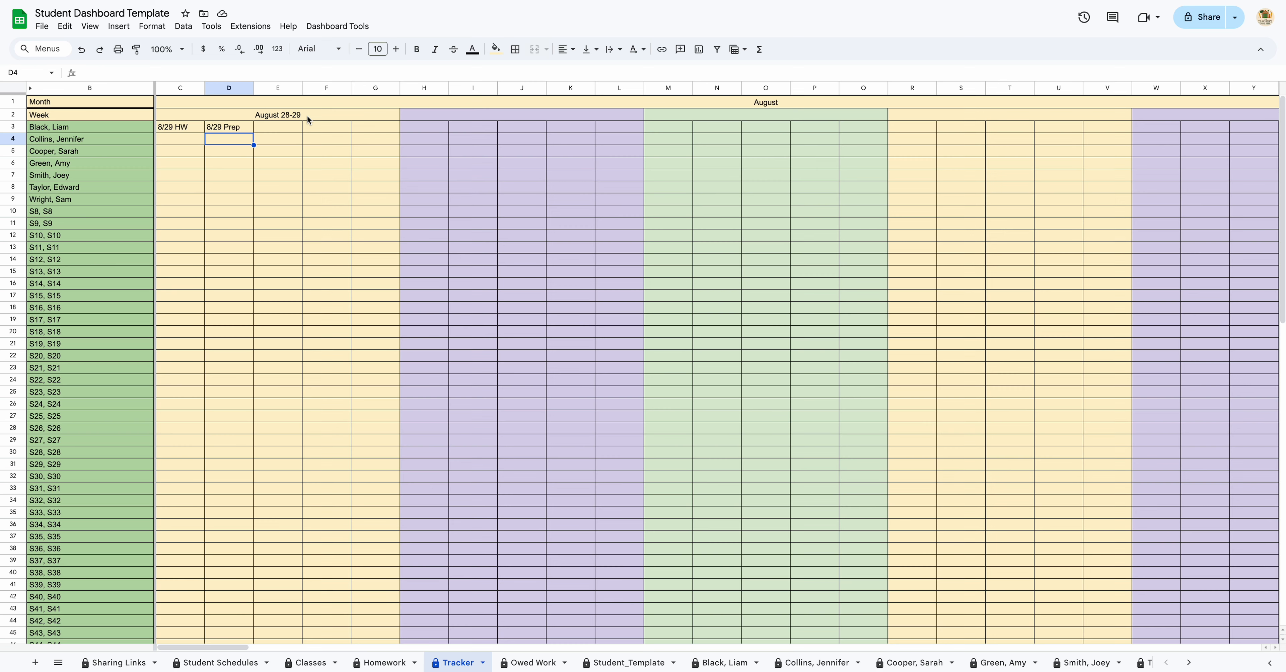
{"action": "left_click_drag", "start_coordinate": [421, 89], "coordinate": [1194, 93]}
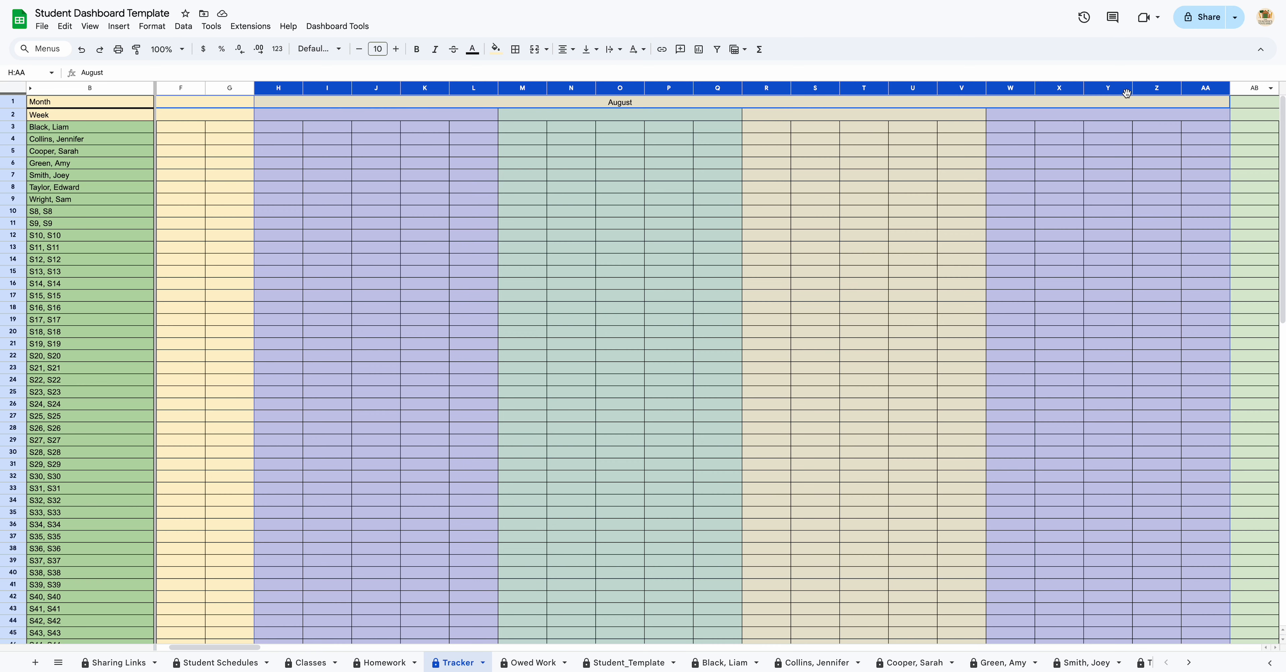
Step: Hide the August columns H through AA from the header's right-click menu
{"action": "right_click", "coordinate": [1113, 92]}
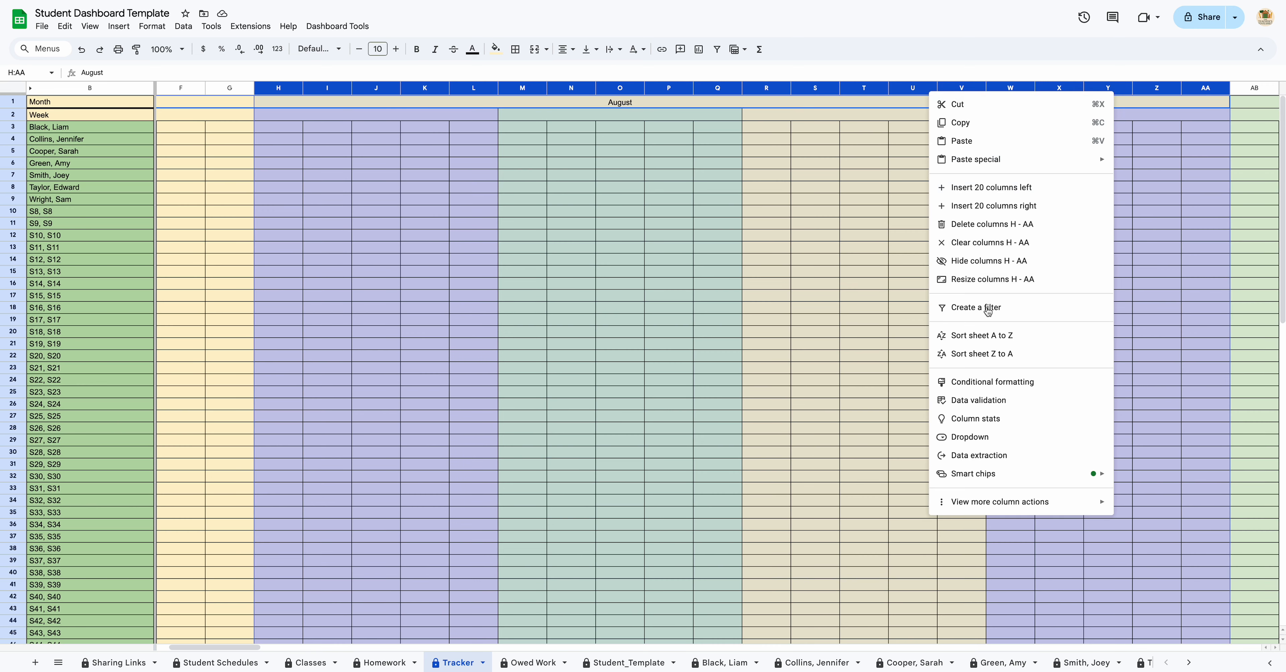
{"action": "left_click", "coordinate": [989, 261]}
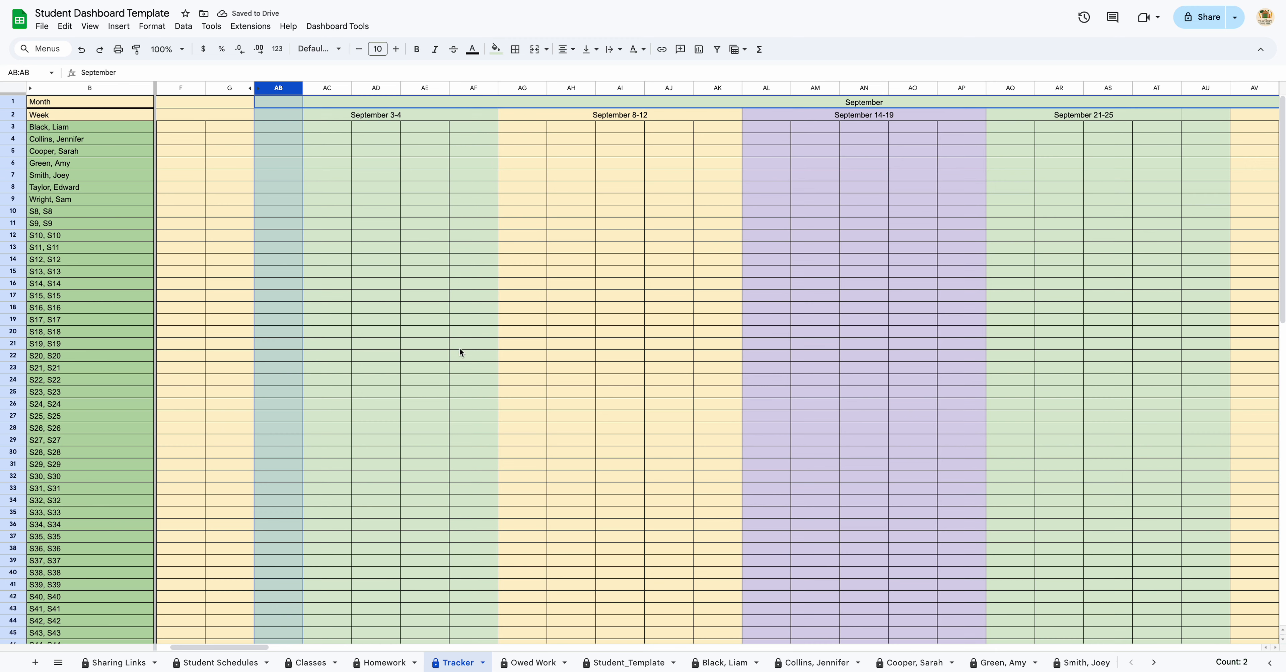
{"action": "left_click", "coordinate": [384, 299]}
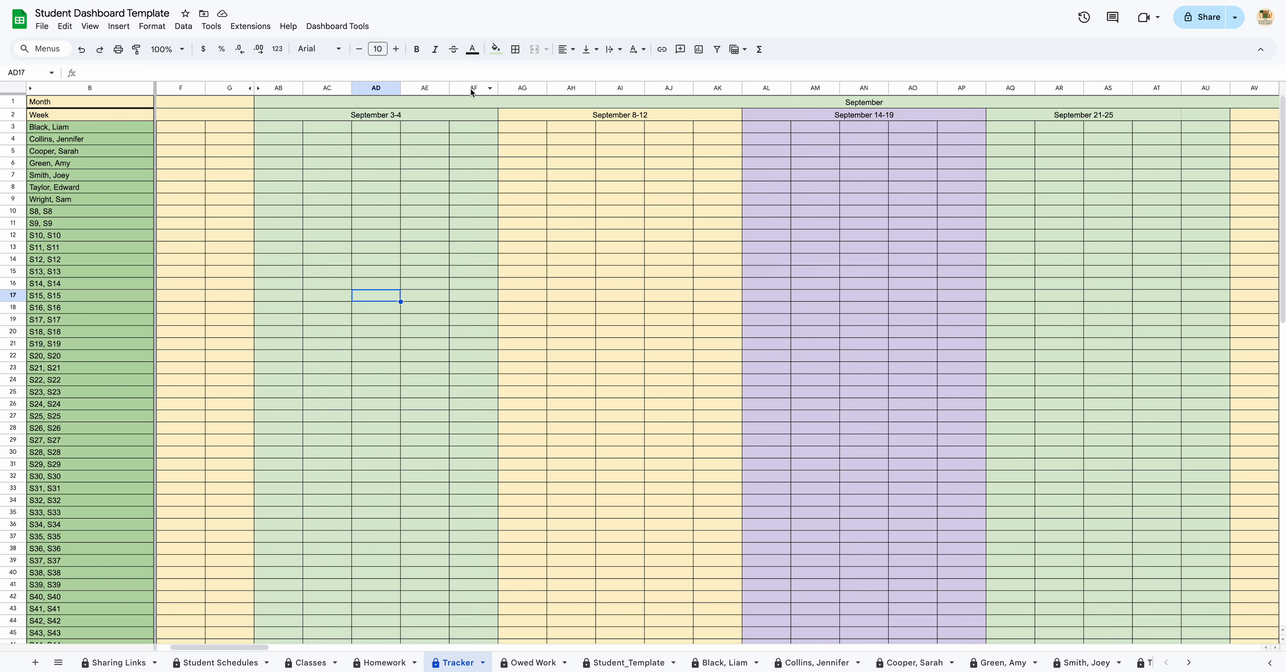
Step: Look at the Dashboard Tools menu without running anything, then go to the first student's sheet
{"action": "left_click", "coordinate": [355, 30]}
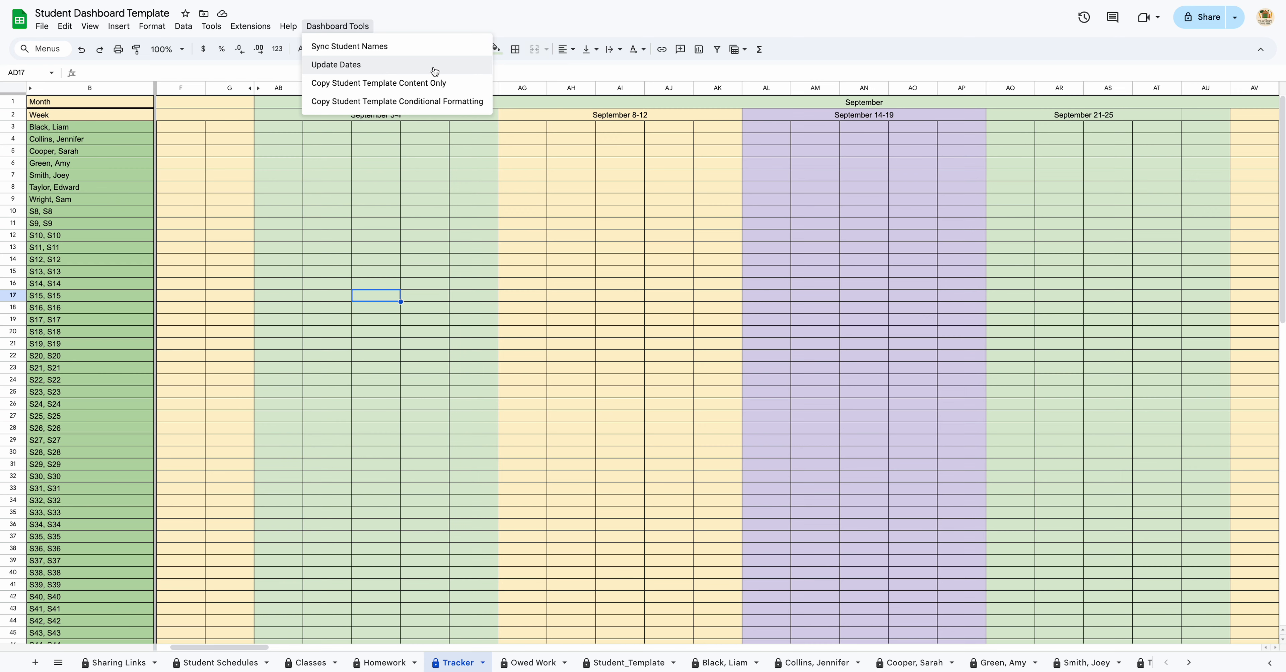
{"action": "left_click", "coordinate": [606, 219]}
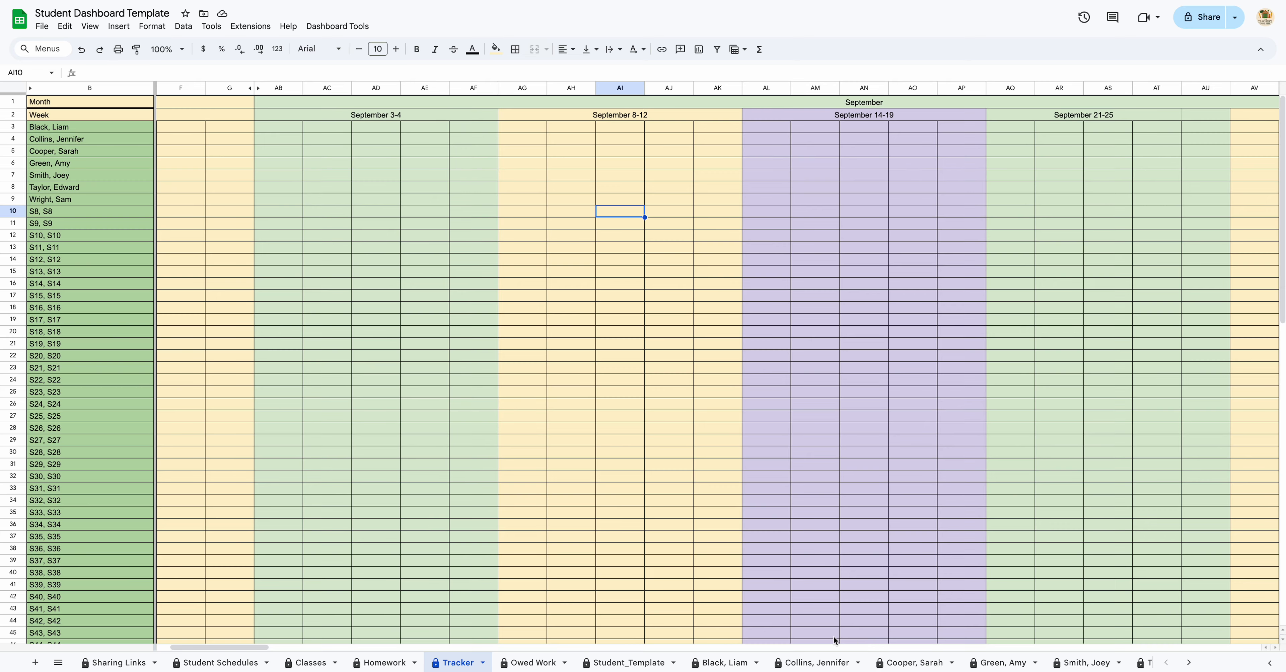
{"action": "left_click", "coordinate": [721, 664]}
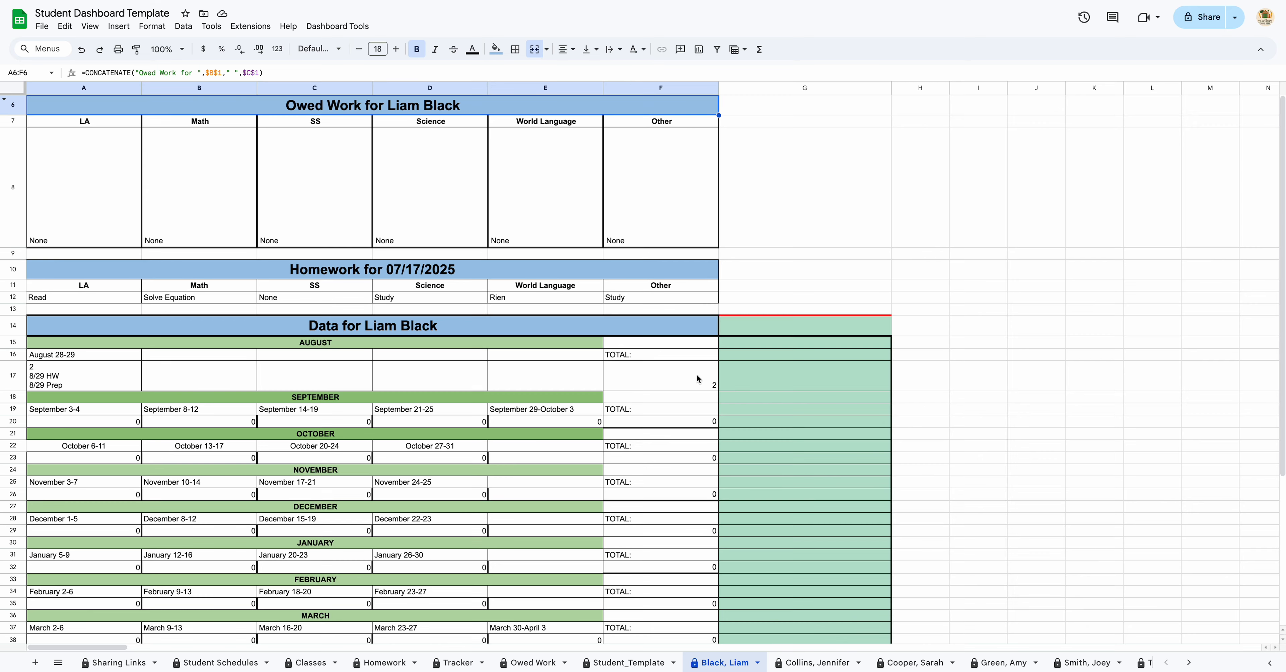
Step: Scroll through the first student's Owed Work, Homework and Data tables, then switch to Student_Template
{"action": "scroll", "coordinate": [697, 375], "scroll_direction": "down", "scroll_amount": 5}
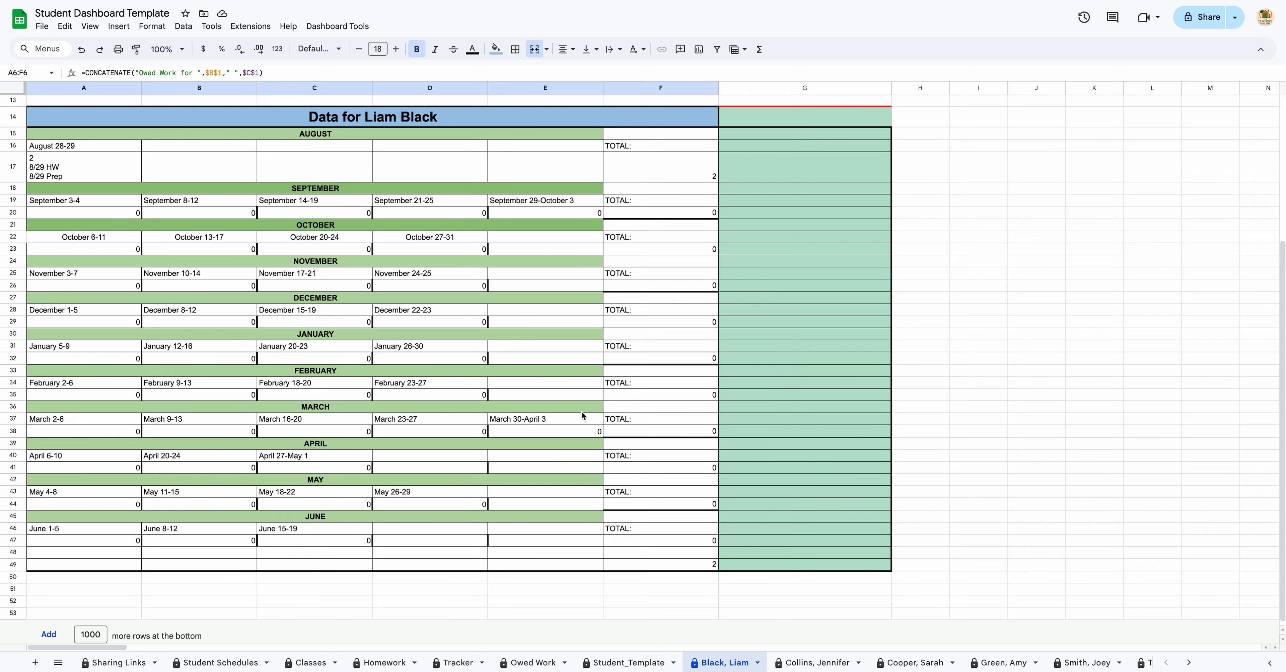
{"action": "scroll", "coordinate": [582, 412], "scroll_direction": "up", "scroll_amount": 5}
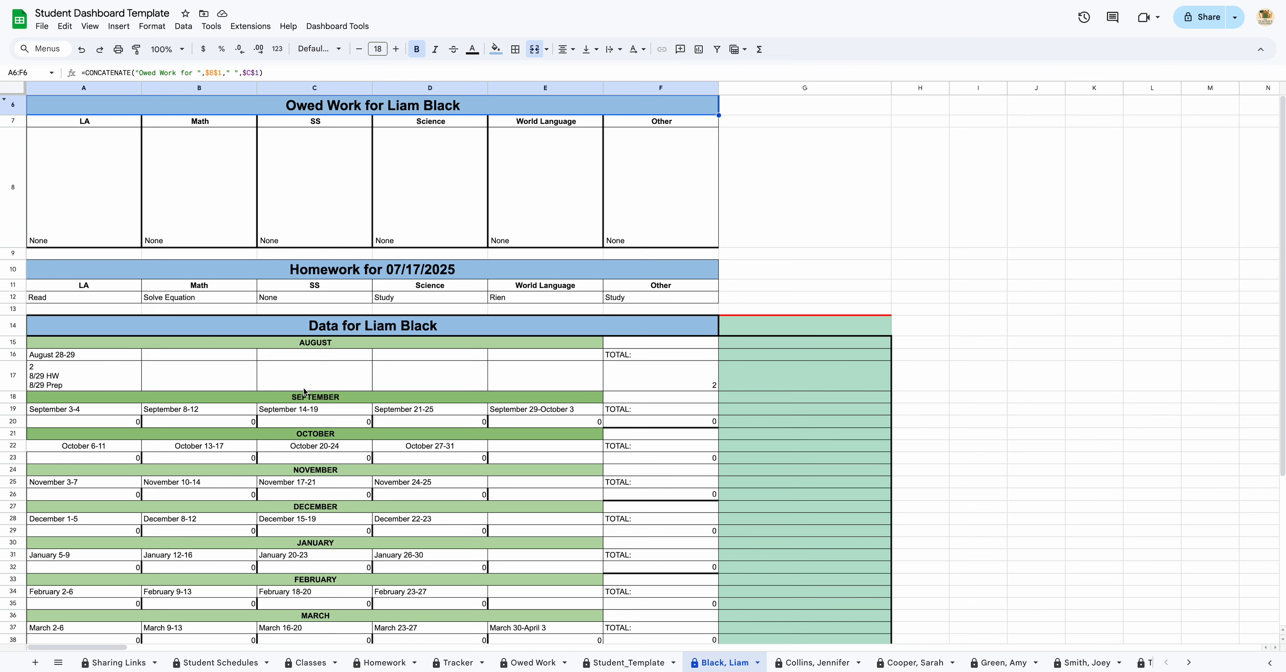
{"action": "scroll", "coordinate": [558, 416], "scroll_direction": "down", "scroll_amount": 3}
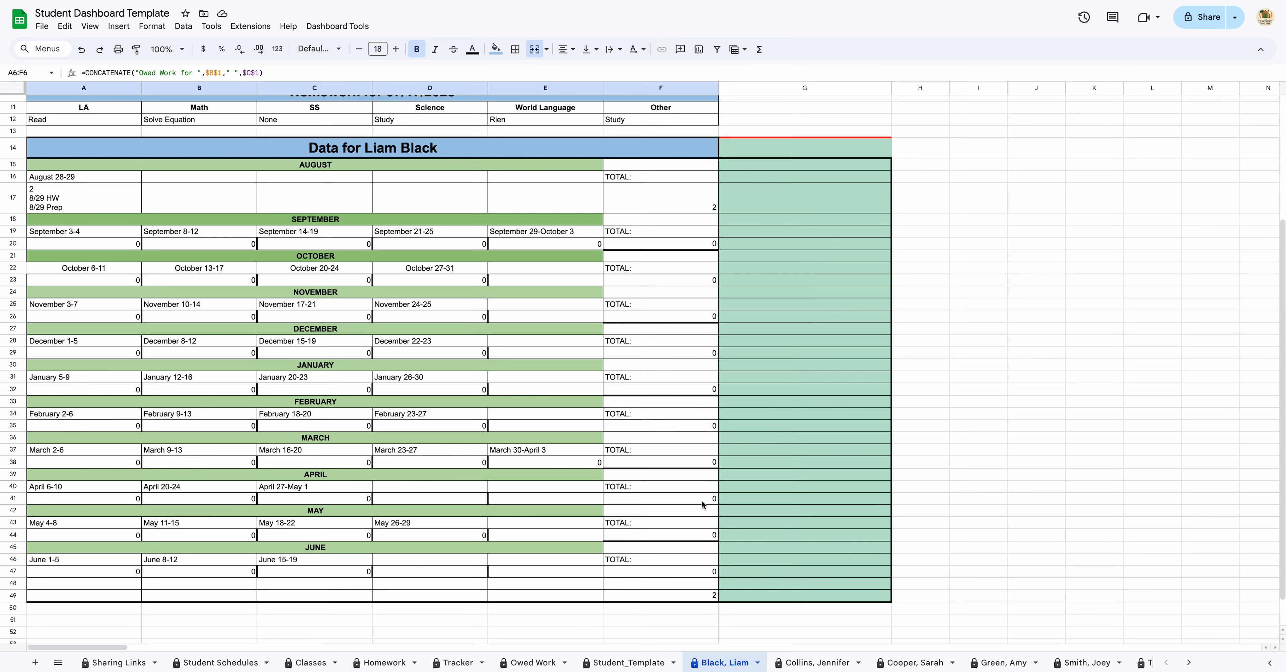
{"action": "scroll", "coordinate": [620, 634], "scroll_direction": "down", "scroll_amount": 1}
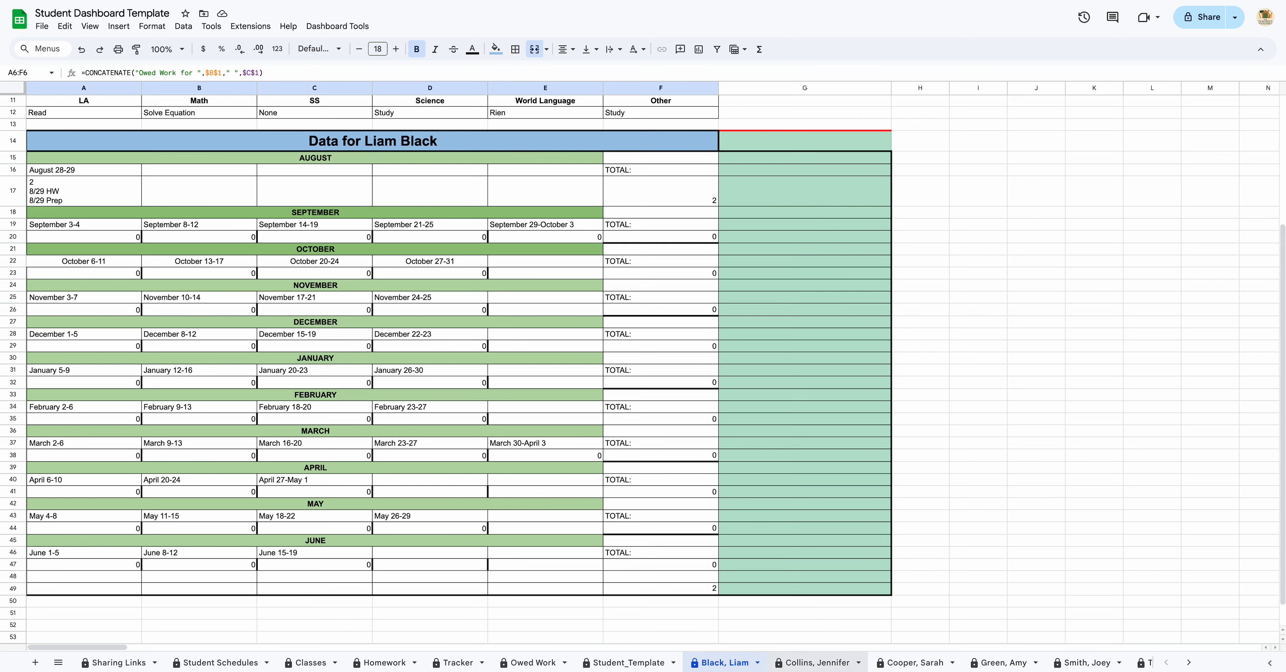
{"action": "left_click", "coordinate": [628, 665]}
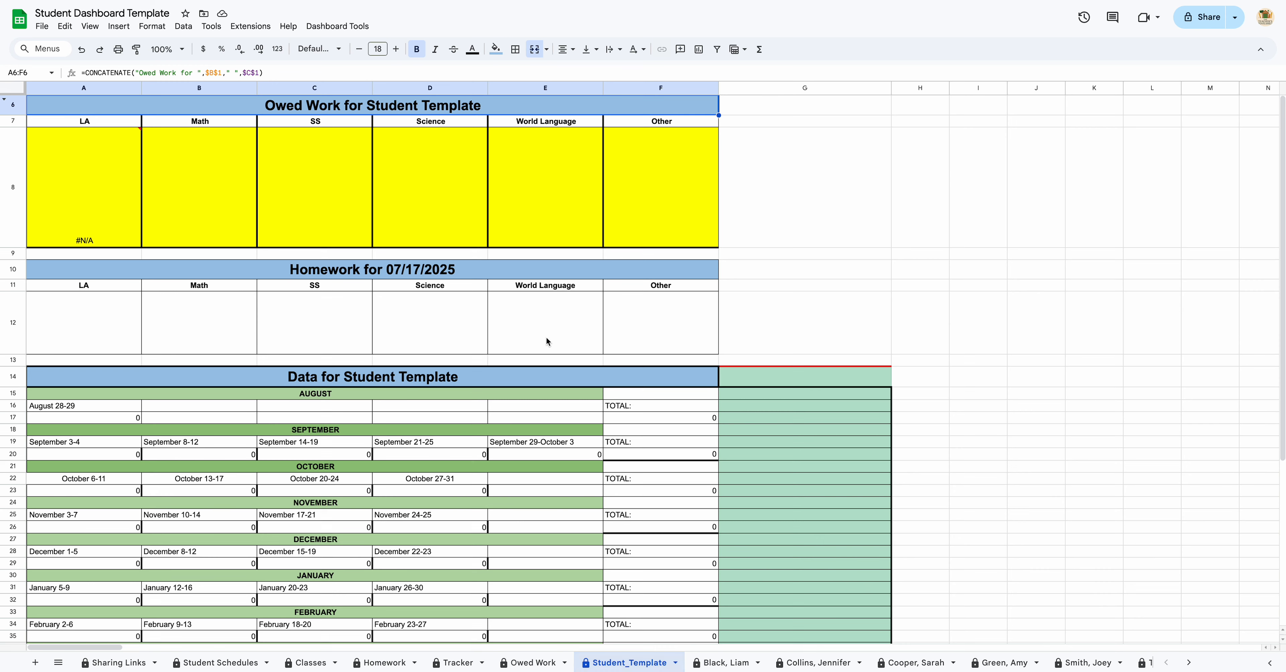
Step: Clear the TOTAL column F15:F49 on Student_Template, then undo to restore it
{"action": "left_click", "coordinate": [647, 393]}
{"action": "left_click_drag", "start_coordinate": [647, 397], "coordinate": [647, 505]}
{"action": "key", "text": "Delete"}
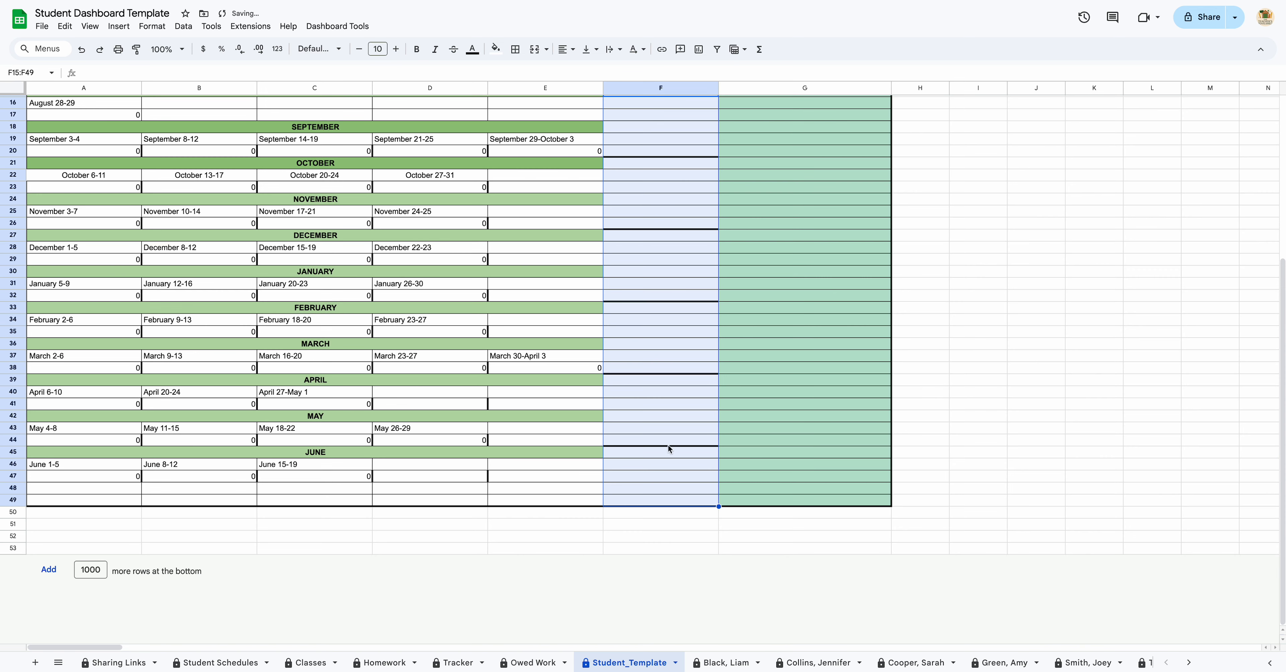
{"action": "left_click", "coordinate": [354, 22]}
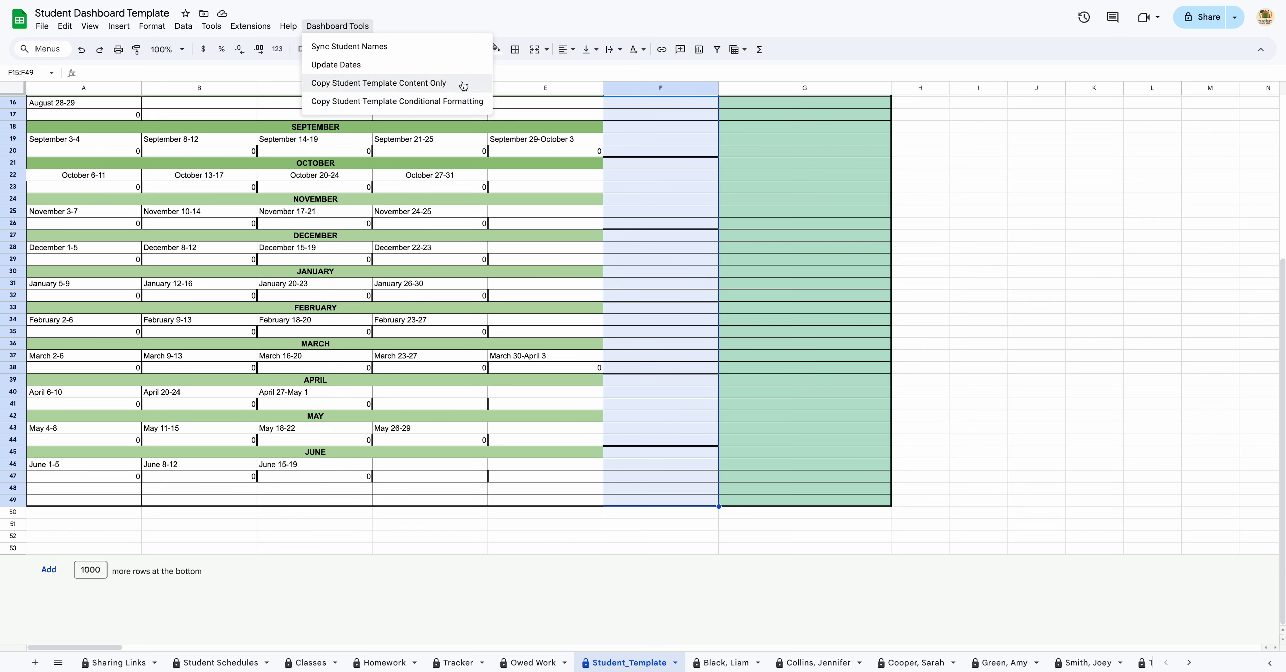
{"action": "left_click", "coordinate": [644, 139]}
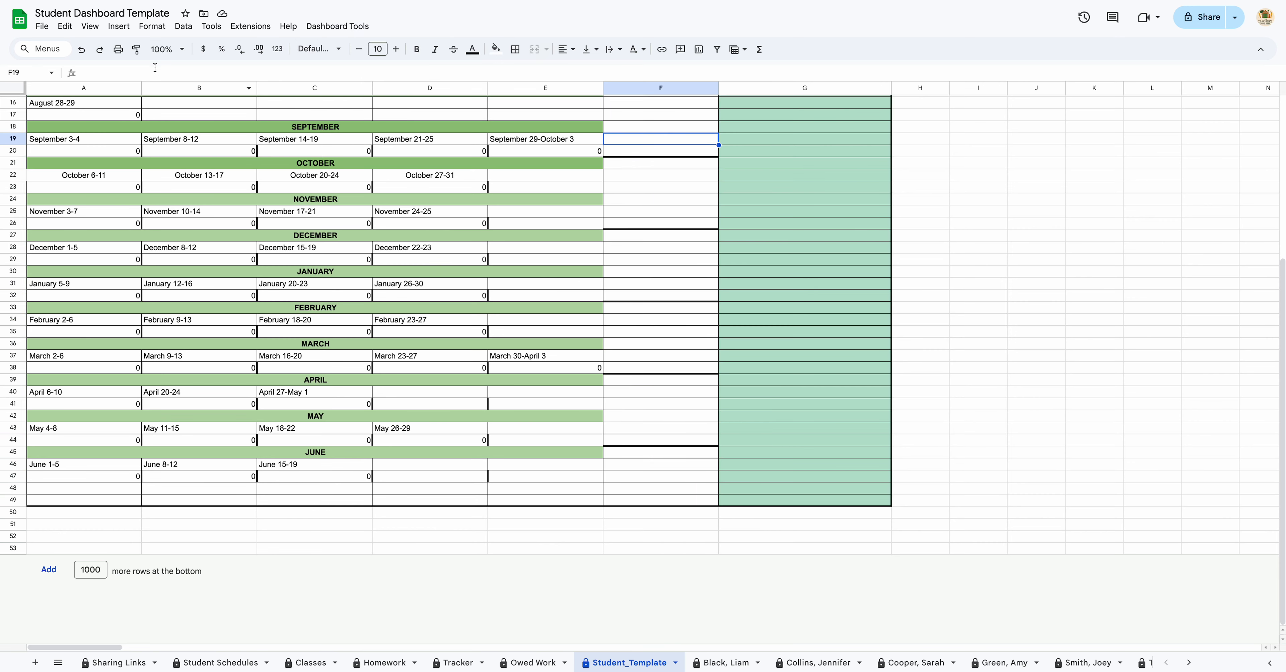
{"action": "left_click", "coordinate": [81, 49]}
Step: Check the first student's sheet, then return to the Homework sheet
{"action": "scroll", "coordinate": [724, 206], "scroll_direction": "up", "scroll_amount": 6}
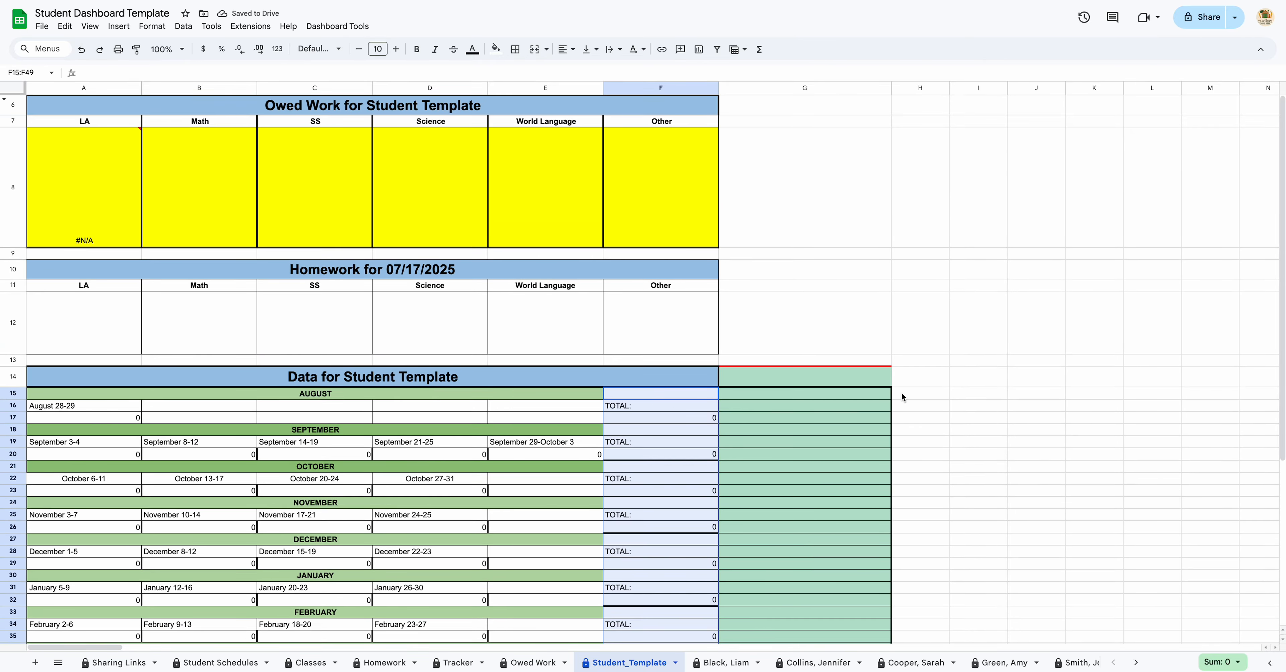
{"action": "left_click", "coordinate": [737, 663]}
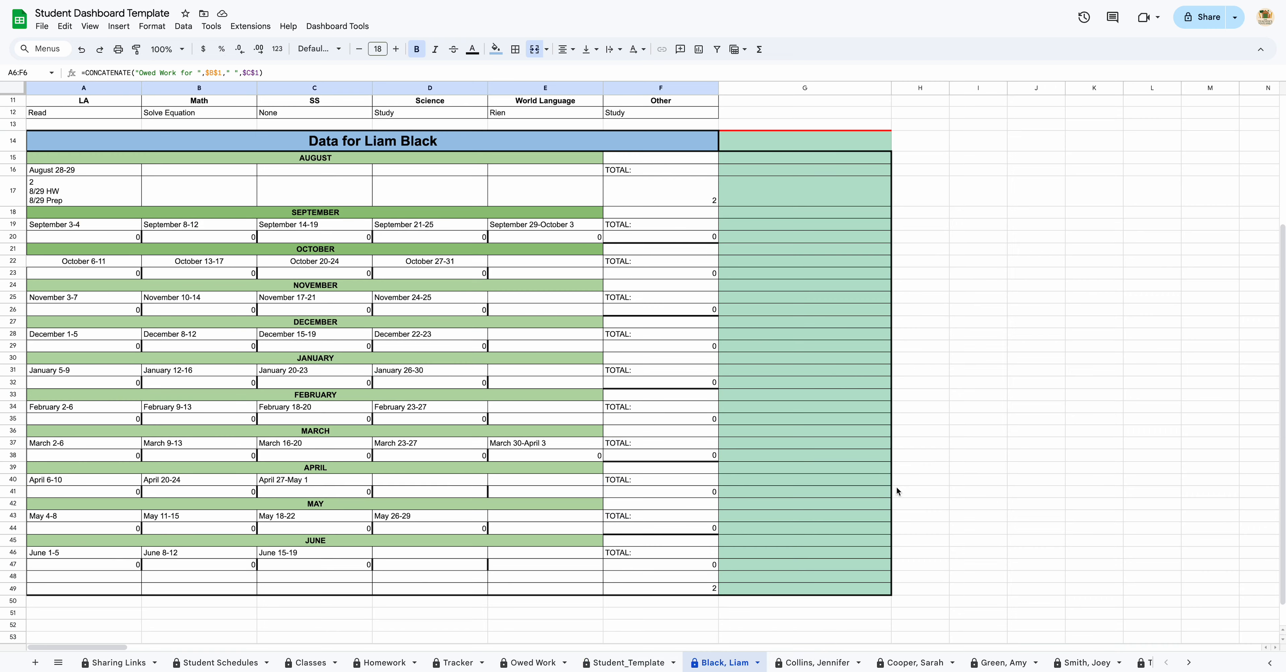
{"action": "scroll", "coordinate": [902, 494], "scroll_direction": "up", "scroll_amount": 3}
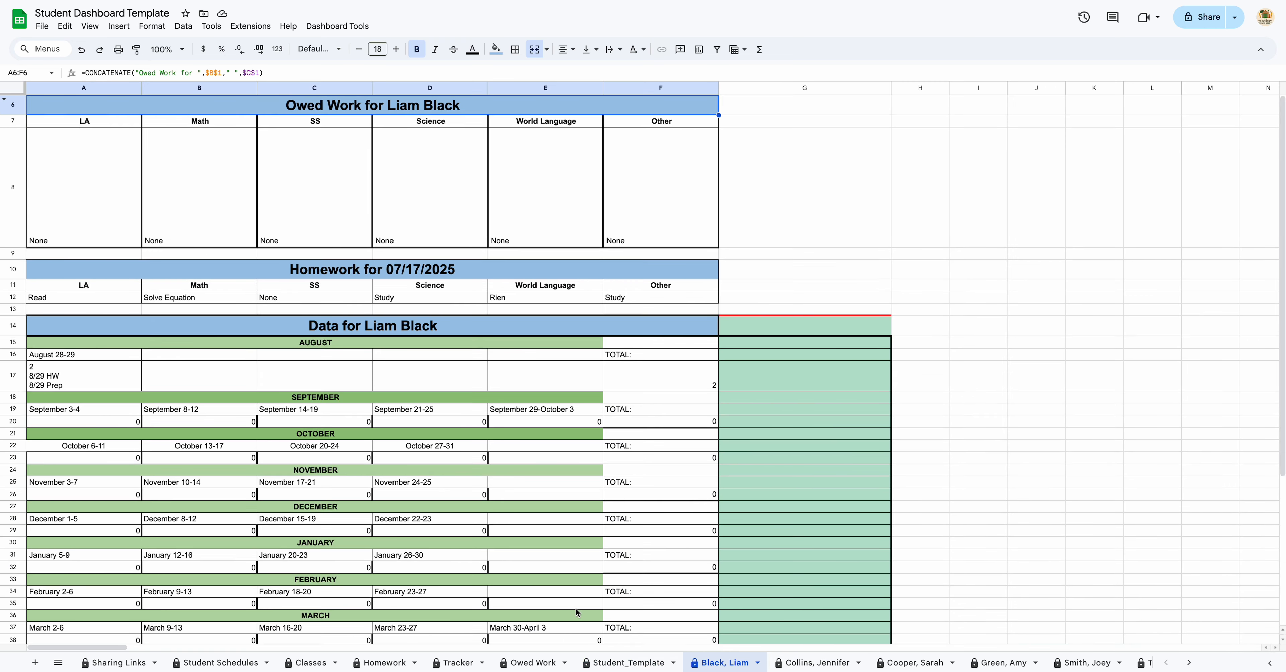
{"action": "left_click", "coordinate": [384, 663]}
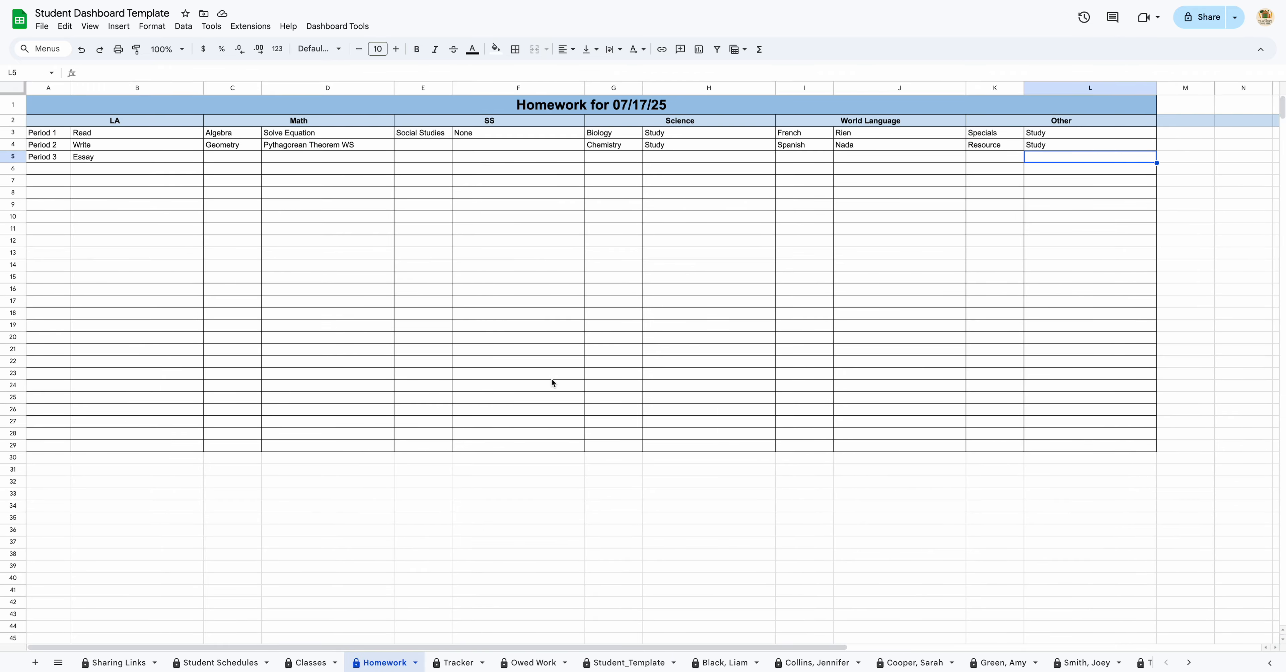
Step: Type the first student's first name into Homework cell A6, below Period 3
{"action": "left_click", "coordinate": [55, 171]}
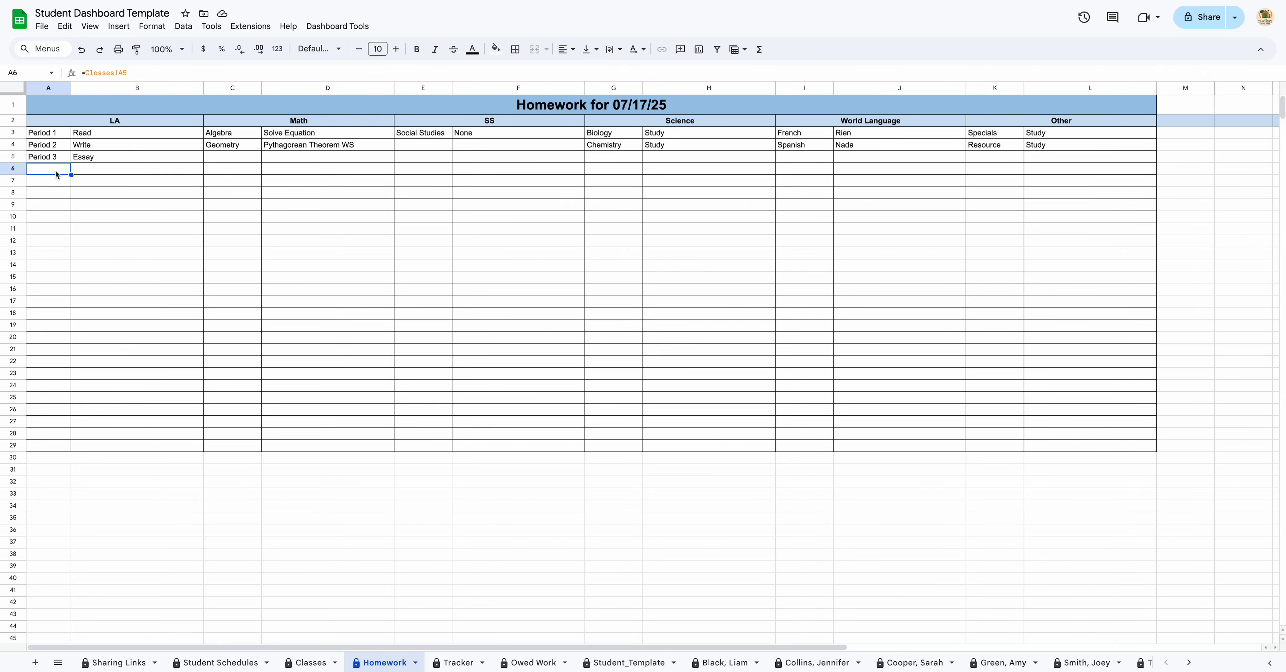
{"action": "type", "text": "Liam"}
{"action": "key", "text": "Return"}
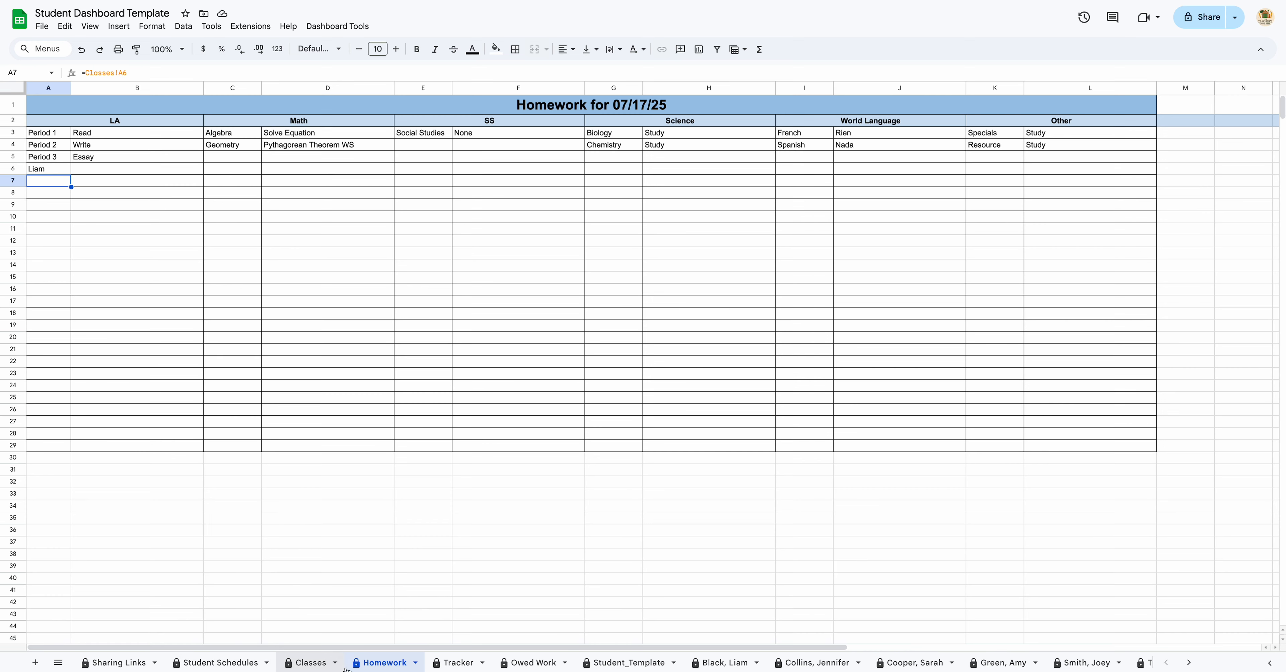
{"action": "left_click", "coordinate": [302, 666]}
Step: Inspect the first student's LA and Math class choices, then select Classes cell A5
{"action": "left_click", "coordinate": [240, 662]}
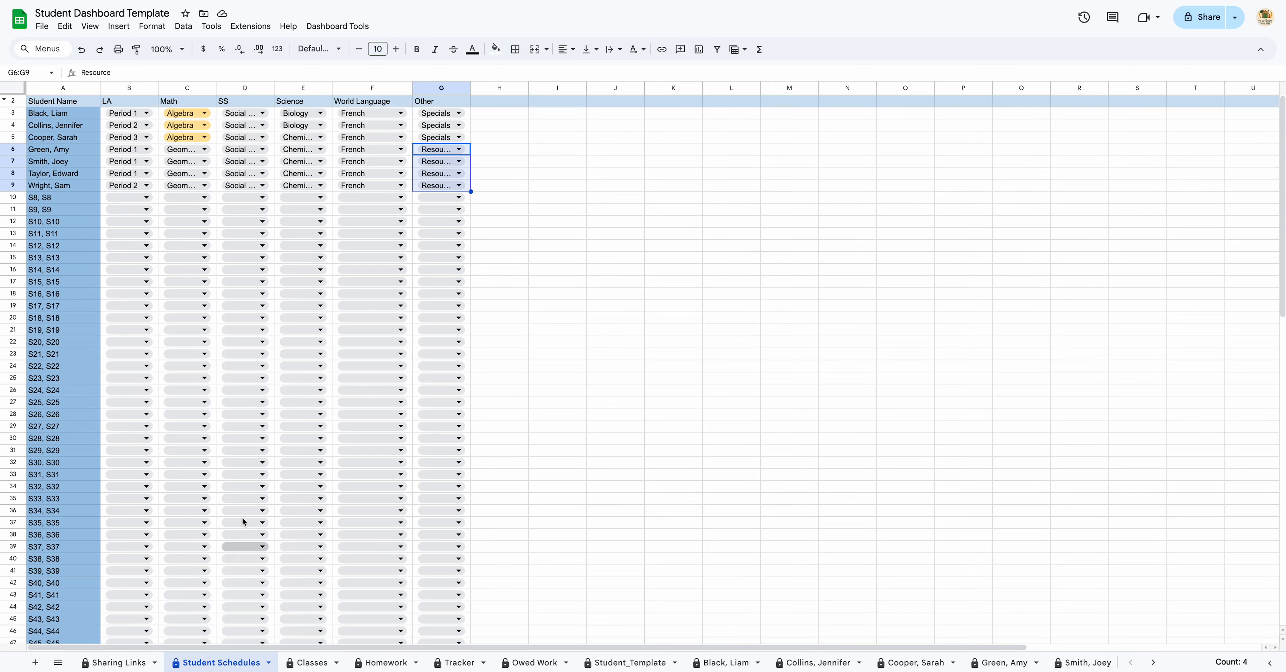
{"action": "left_click", "coordinate": [139, 118]}
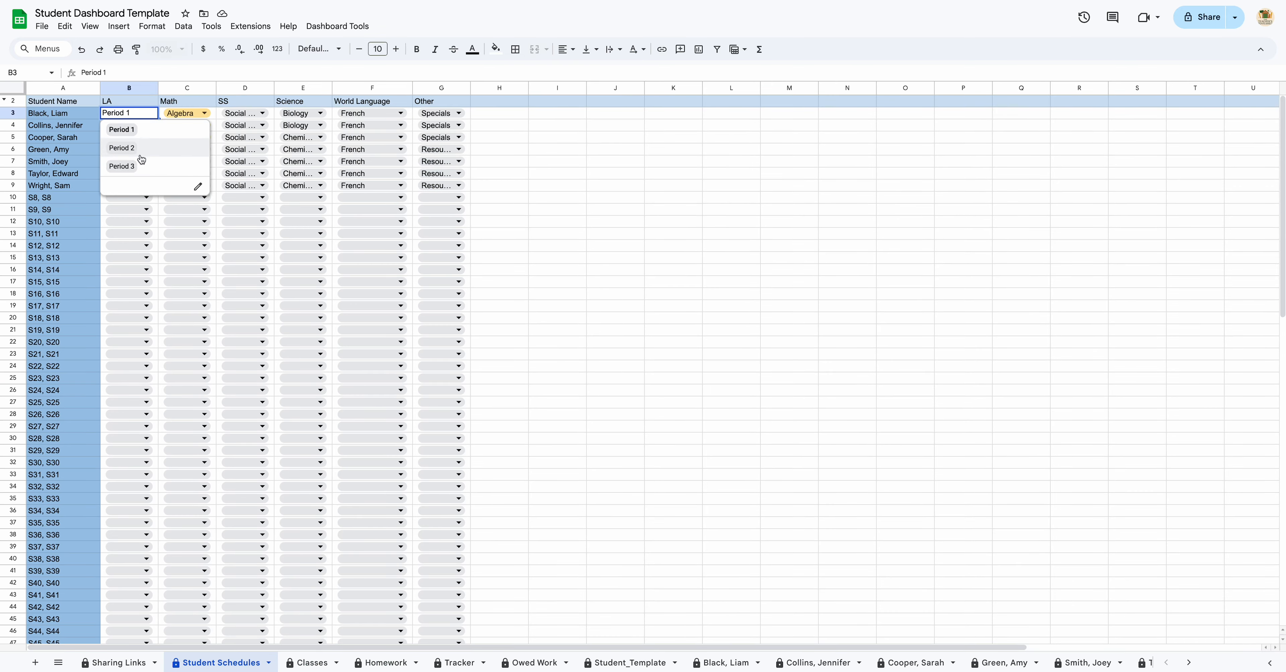
{"action": "left_click", "coordinate": [181, 114]}
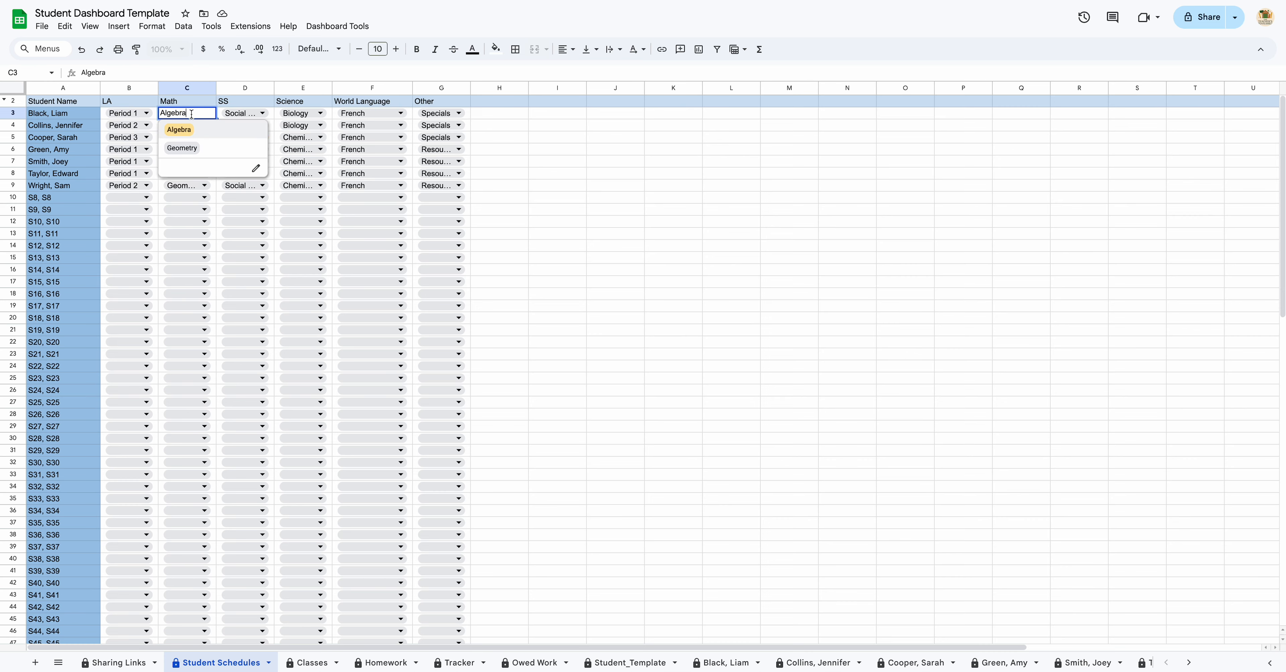
{"action": "left_click", "coordinate": [310, 662]}
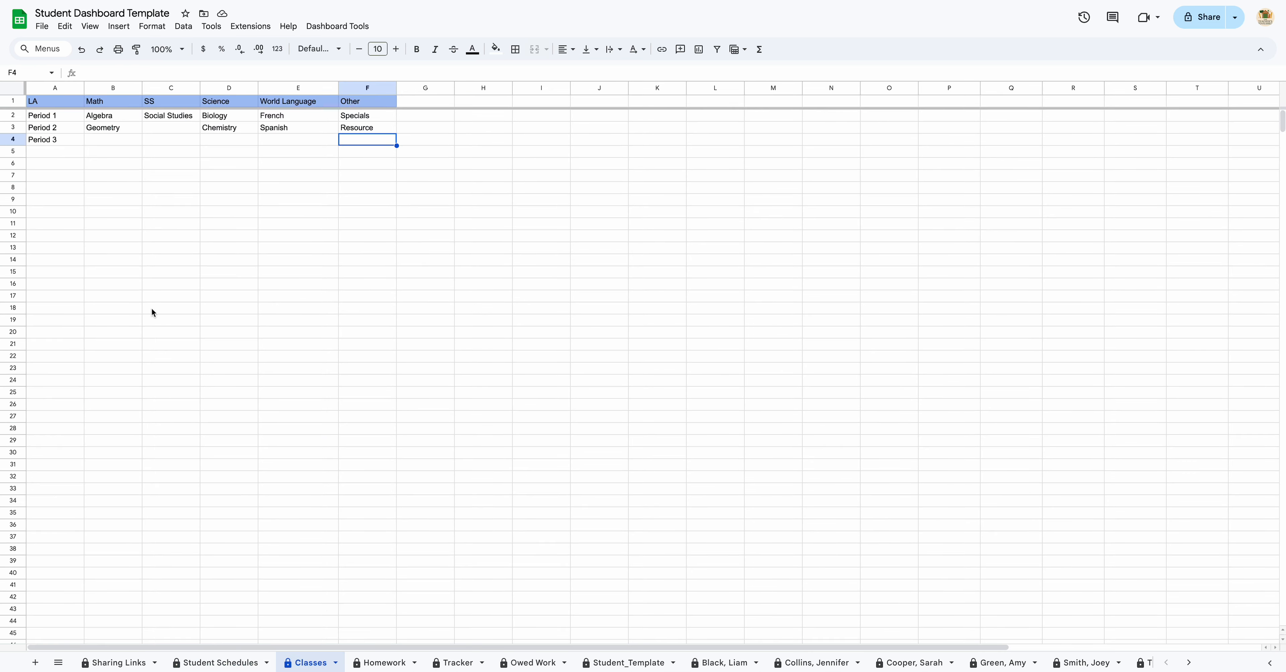
{"action": "left_click", "coordinate": [83, 149]}
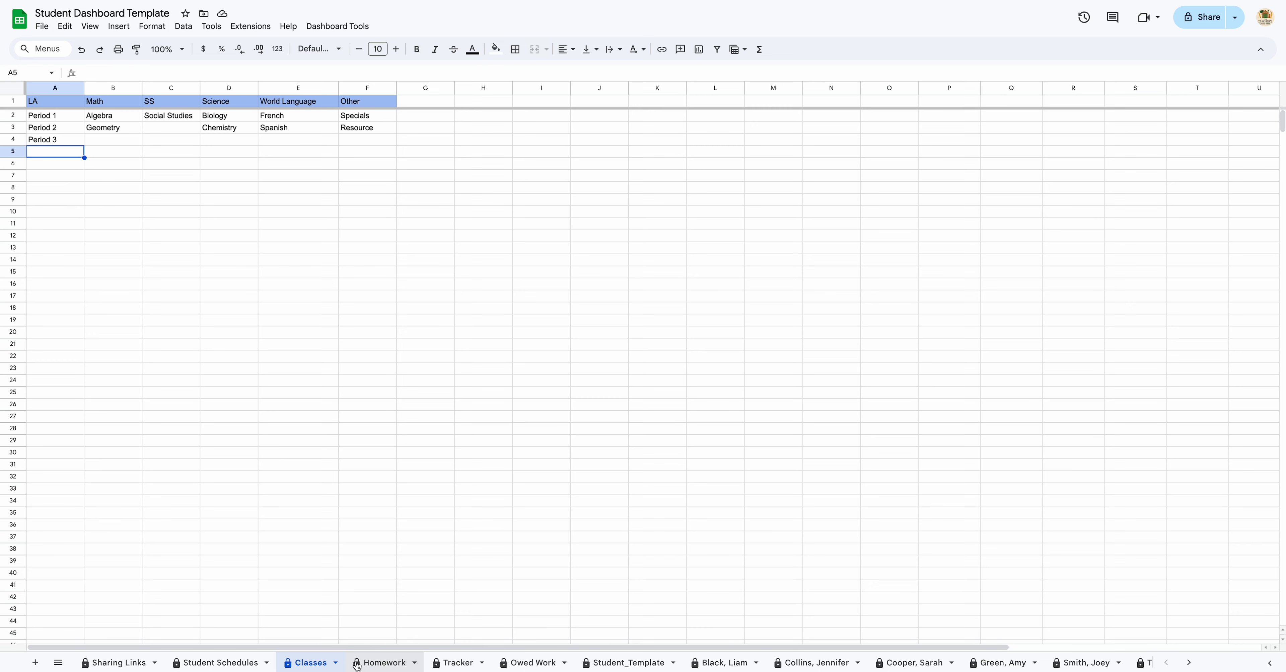
Step: Undo the name in Homework A6 and enter the first student's first name in Classes A5 instead
{"action": "left_click", "coordinate": [383, 662]}
{"action": "left_click", "coordinate": [81, 49]}
{"action": "left_click", "coordinate": [310, 662]}
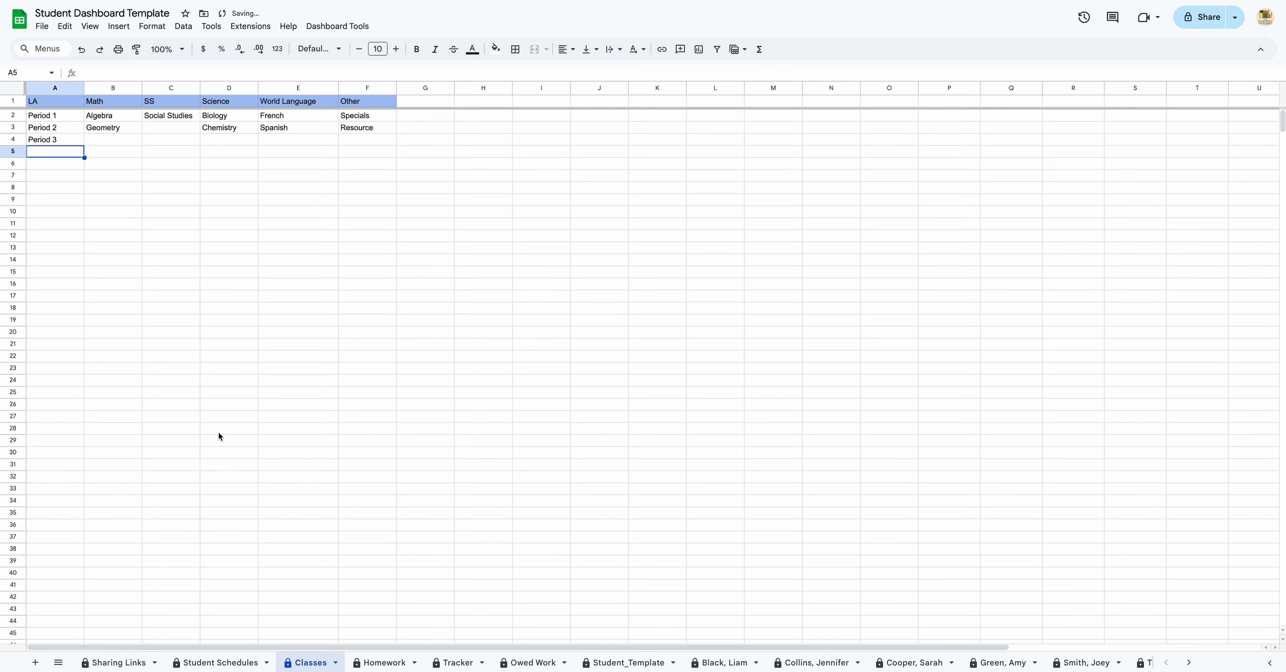
{"action": "type", "text": "Liam"}
{"action": "key", "text": "Return"}
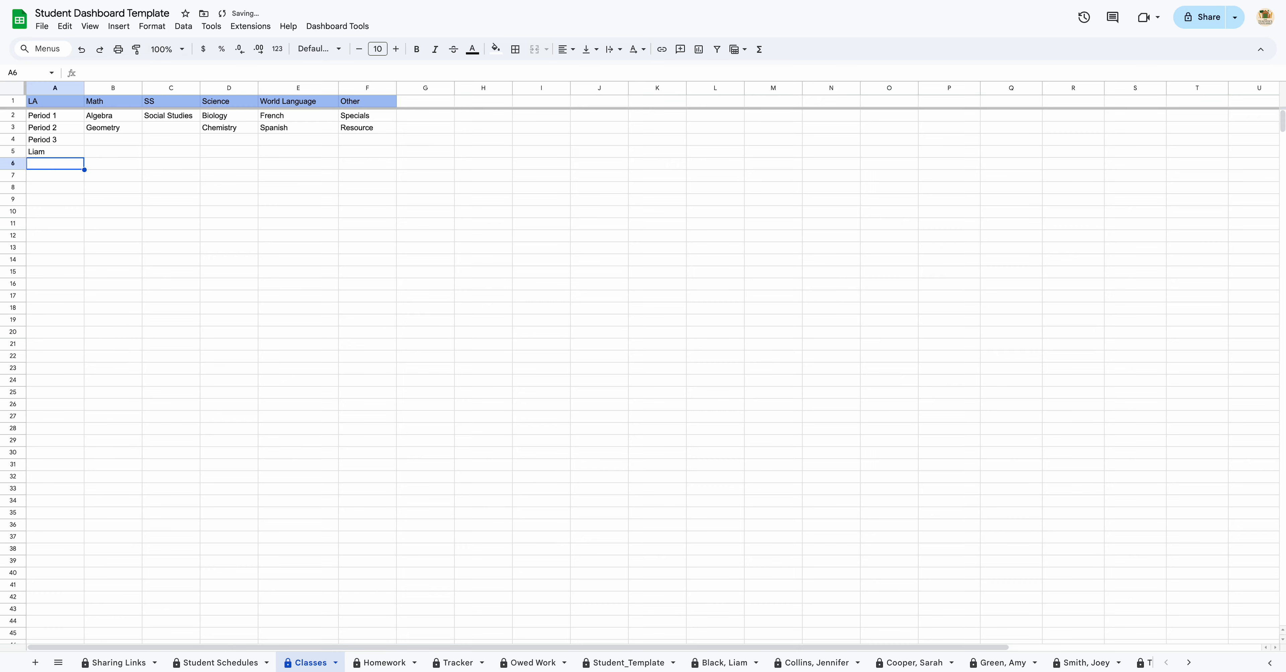
Step: Set the first student's LA entry on Student Schedules to the new name option
{"action": "left_click", "coordinate": [378, 666]}
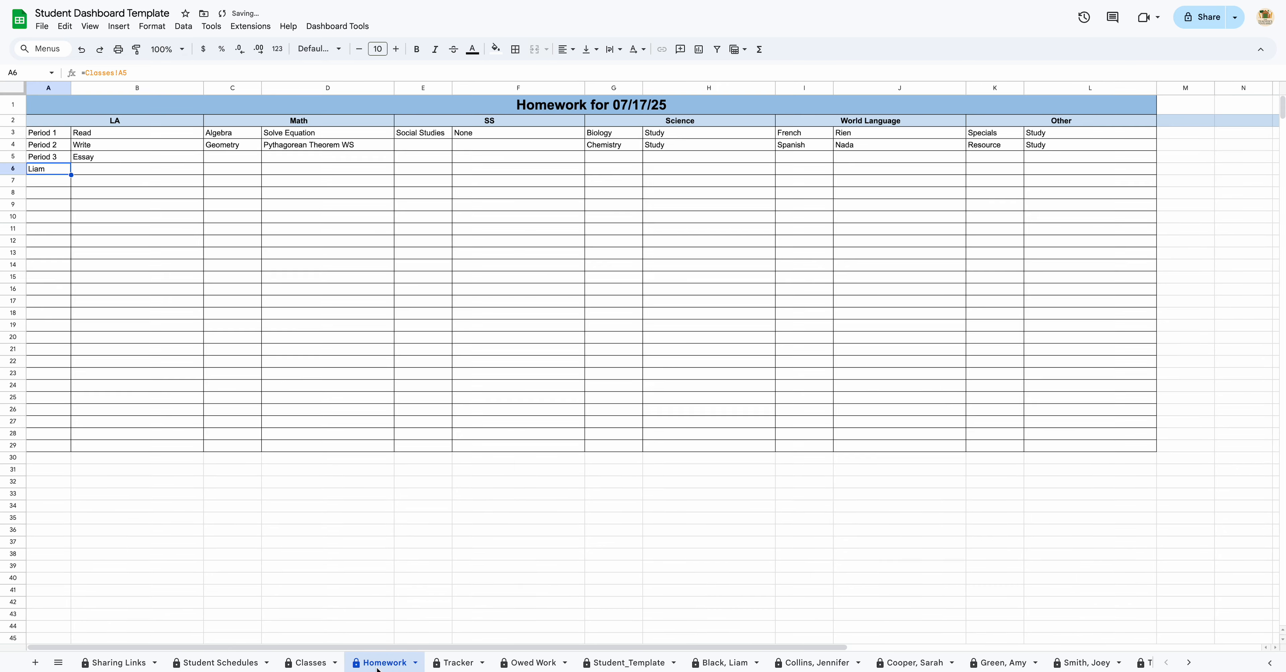
{"action": "left_click", "coordinate": [200, 667]}
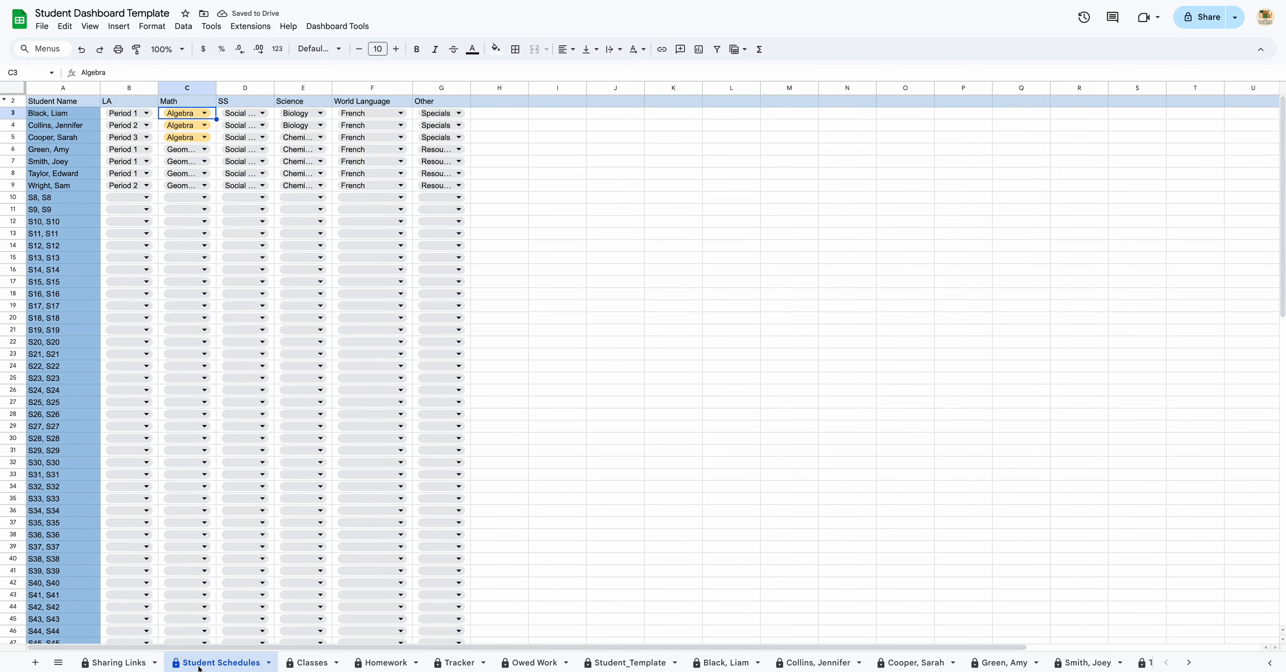
{"action": "double_click", "coordinate": [141, 116]}
{"action": "left_click", "coordinate": [141, 186]}
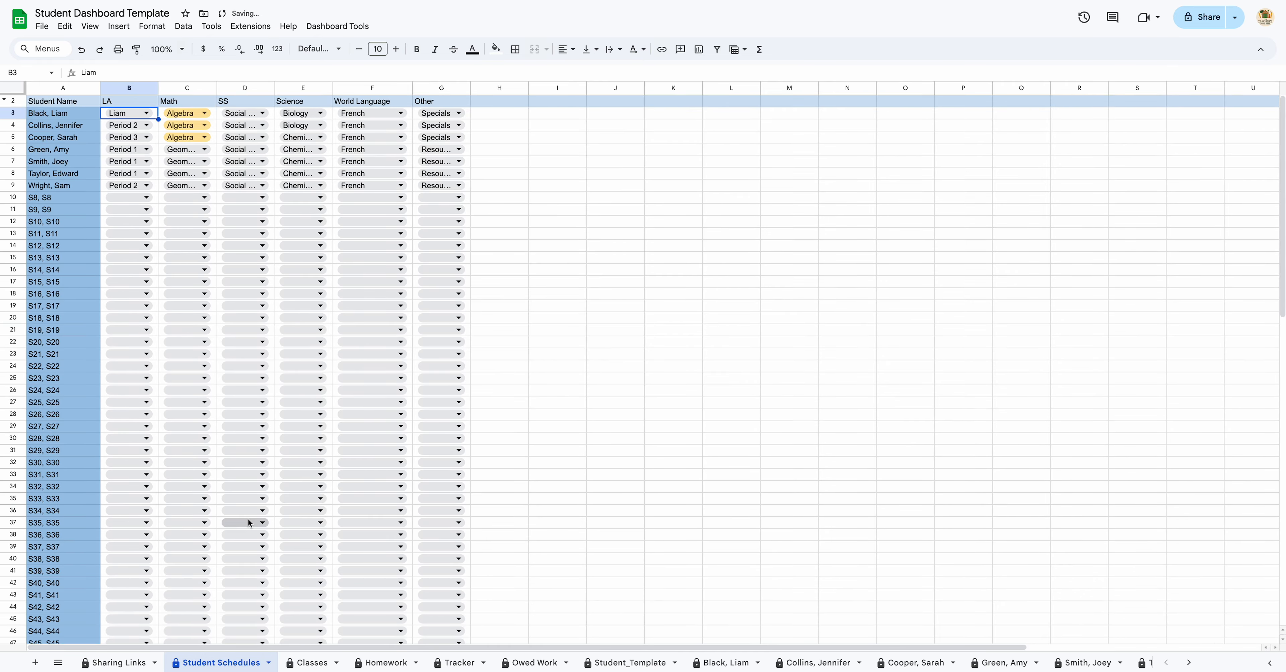
{"action": "left_click", "coordinate": [323, 661]}
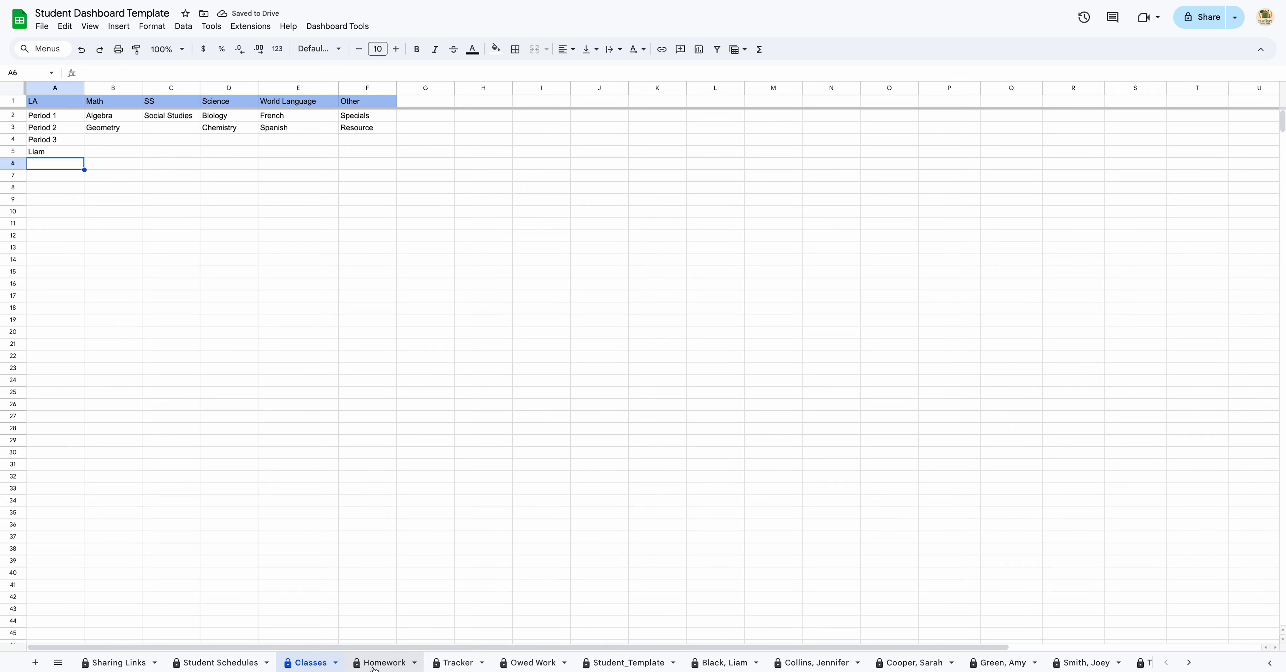
{"action": "left_click", "coordinate": [382, 663]}
{"action": "left_click", "coordinate": [156, 174]}
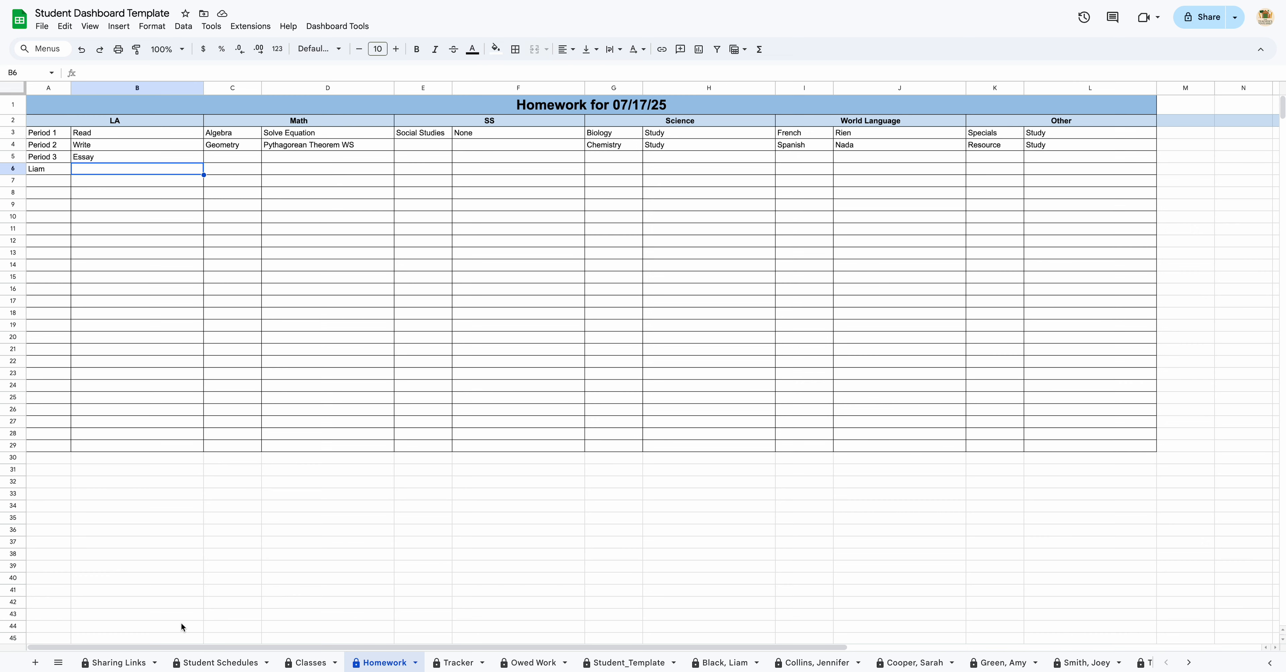
{"action": "left_click", "coordinate": [120, 662]}
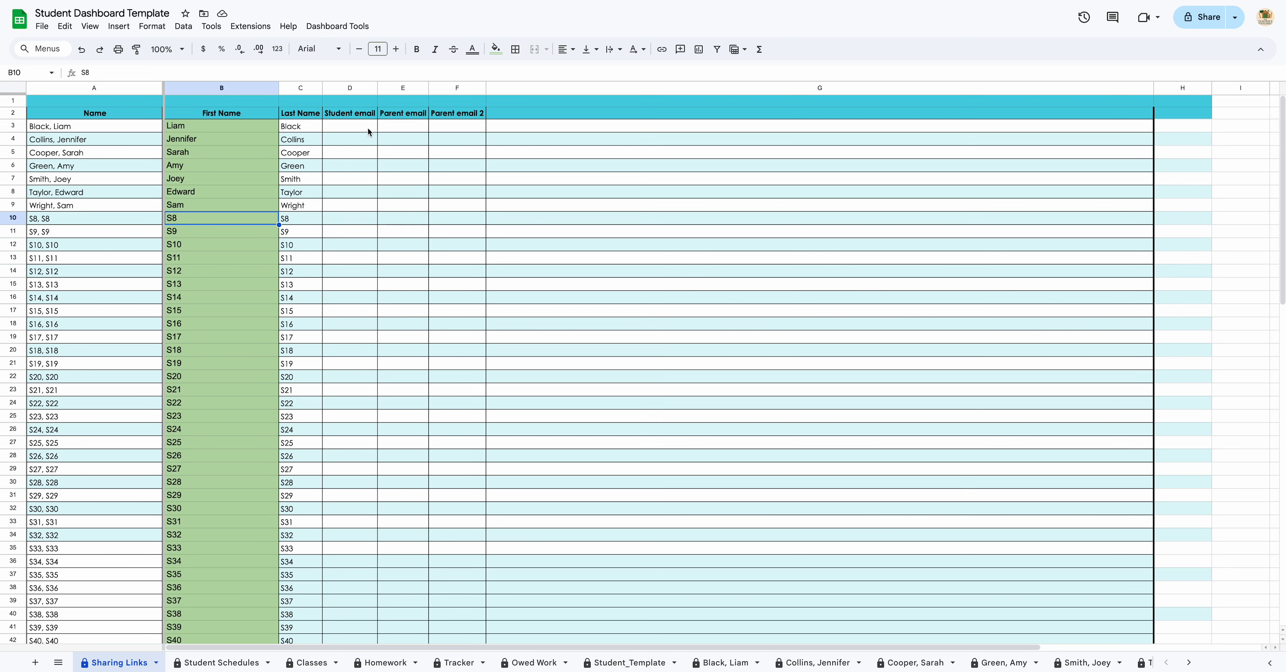
Step: Select G3 and publish the whole workbook to the web
{"action": "left_click", "coordinate": [510, 131]}
{"action": "left_click", "coordinate": [42, 27]}
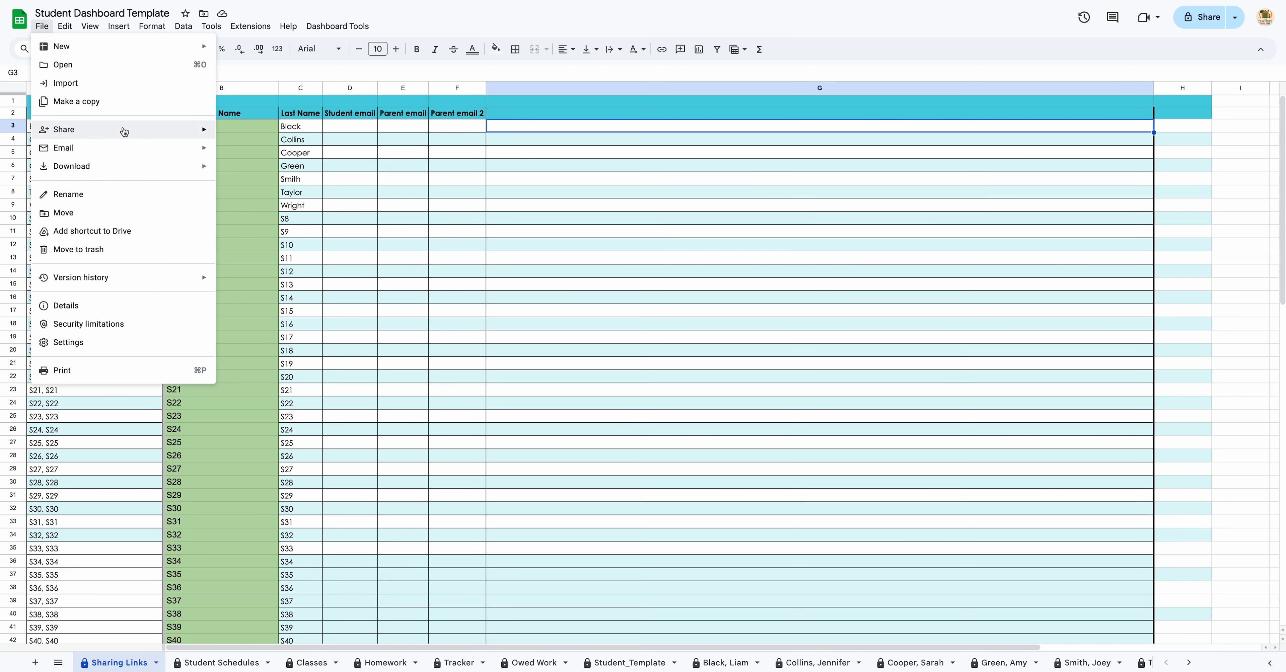
{"action": "mouse_move", "coordinate": [158, 132]}
{"action": "left_click", "coordinate": [276, 156]}
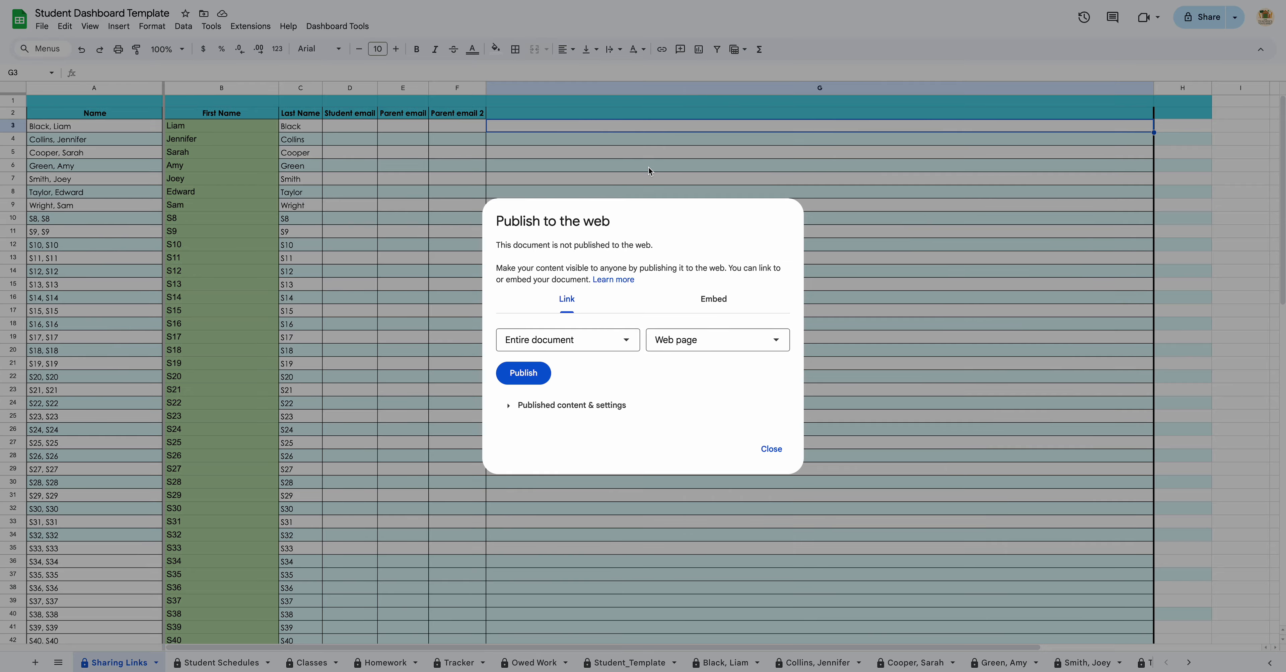
{"action": "left_click", "coordinate": [526, 376]}
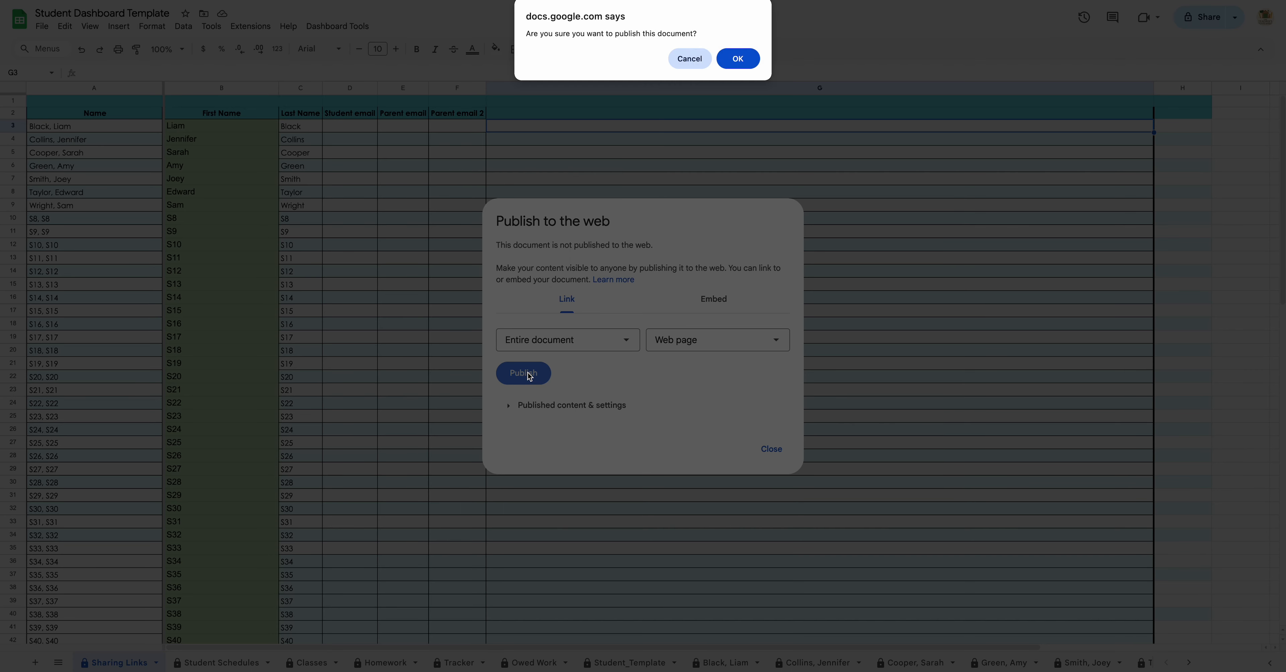
{"action": "left_click", "coordinate": [739, 59]}
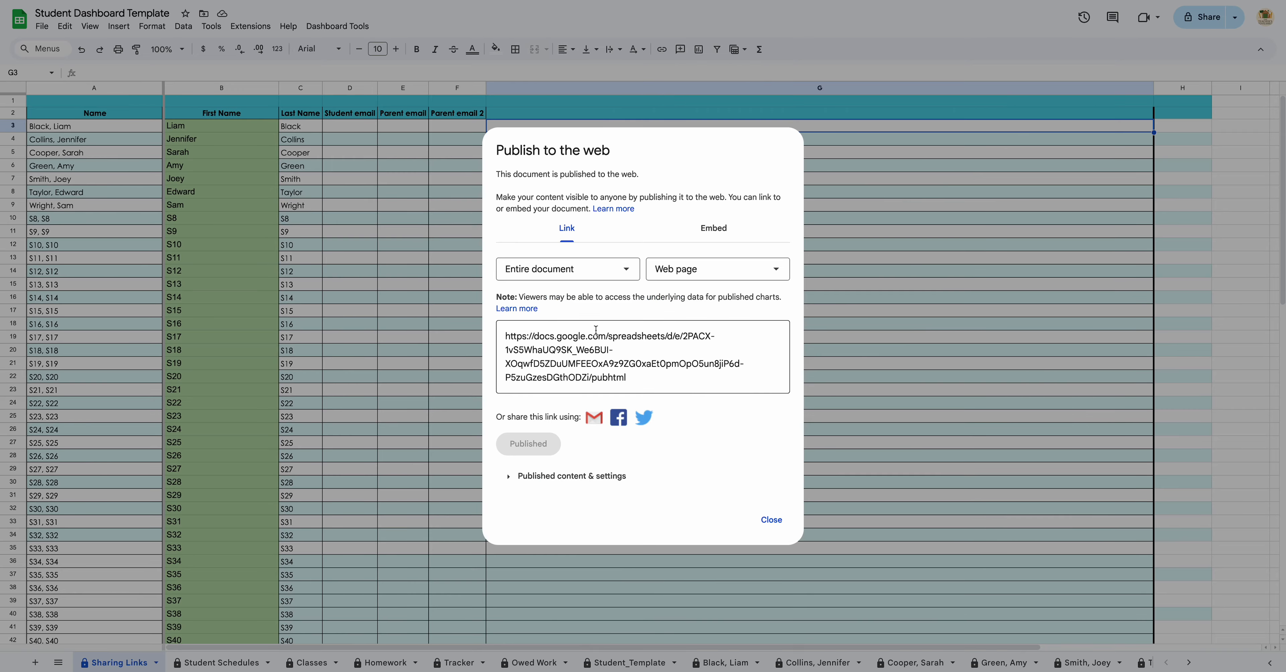
Step: Copy the published link for only the first student's sheet and paste it into G3
{"action": "left_click", "coordinate": [620, 268]}
{"action": "scroll", "coordinate": [579, 369], "scroll_direction": "down", "scroll_amount": 4}
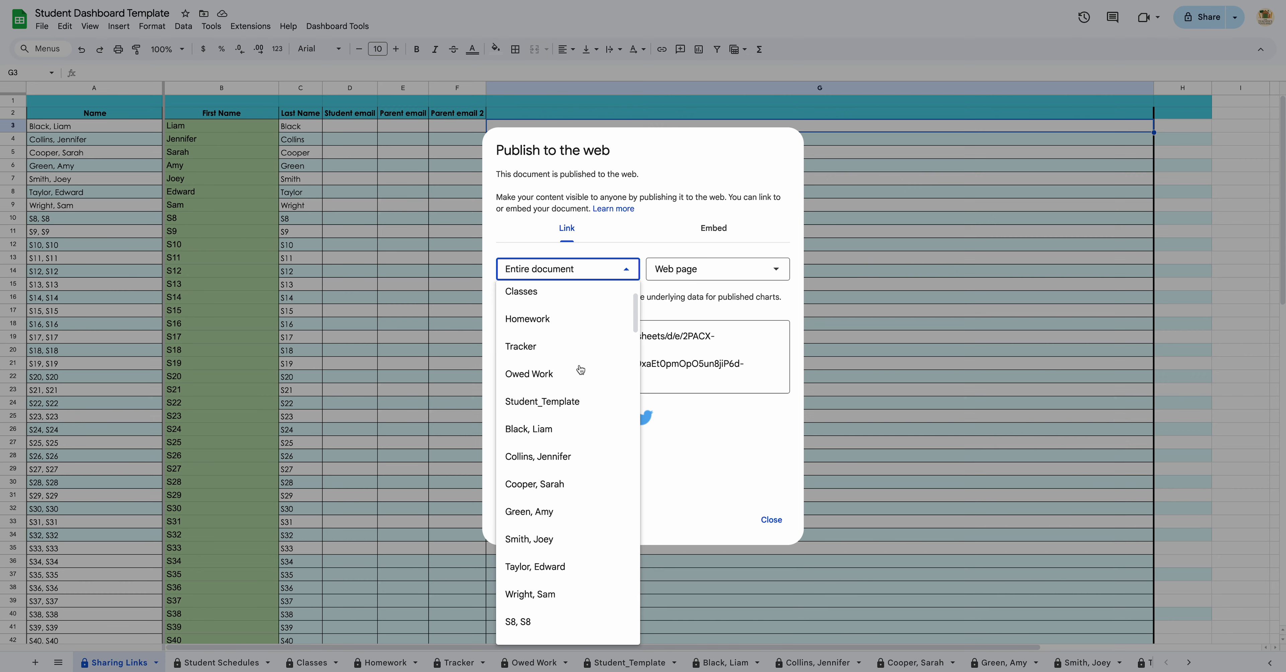
{"action": "left_click", "coordinate": [576, 420]}
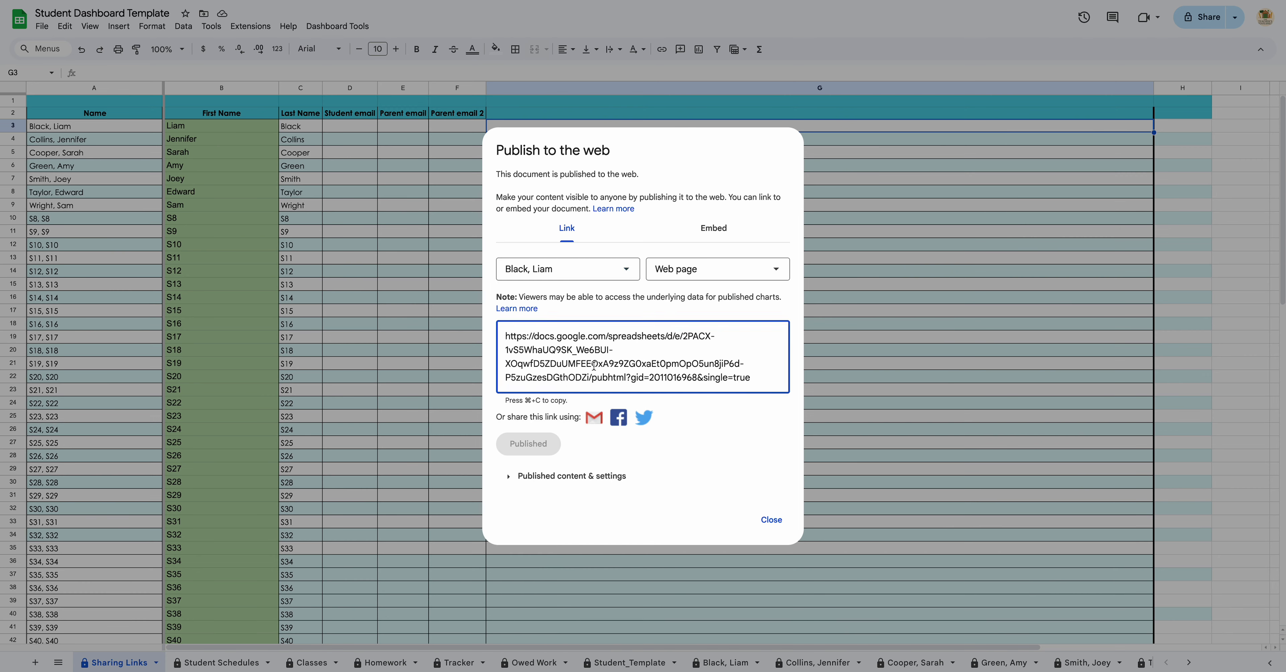
{"action": "left_click", "coordinate": [764, 382]}
{"action": "key", "text": "ctrl+c"}
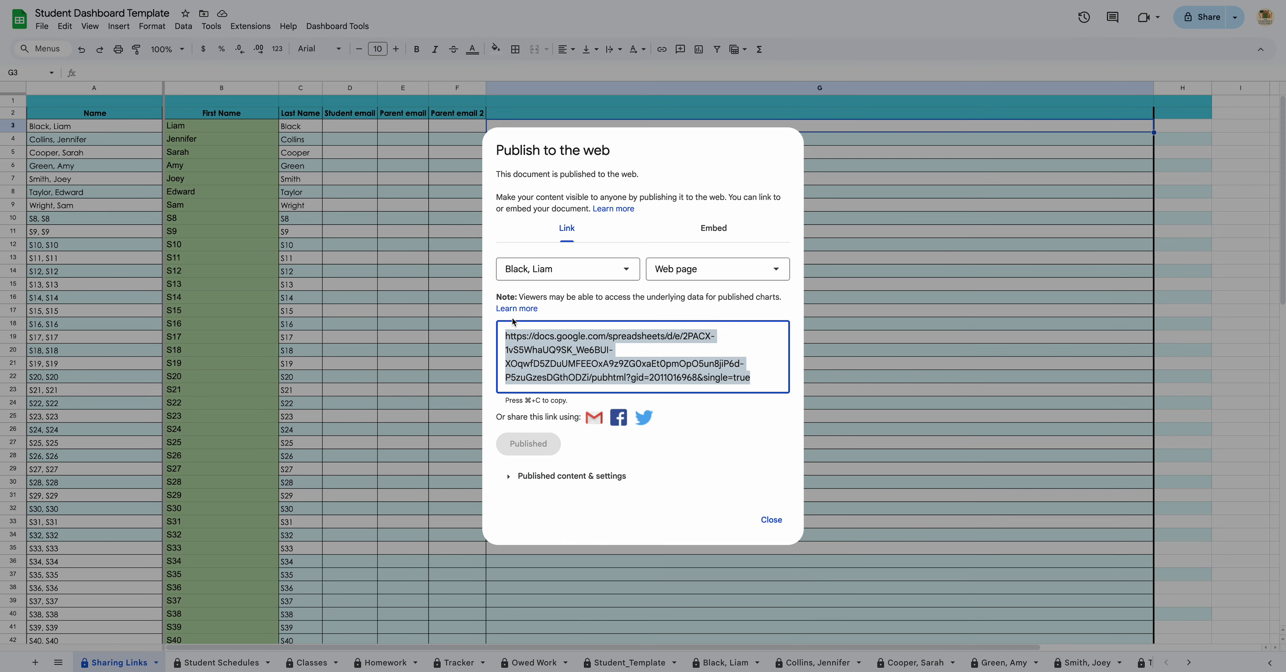
{"action": "left_click", "coordinate": [779, 524]}
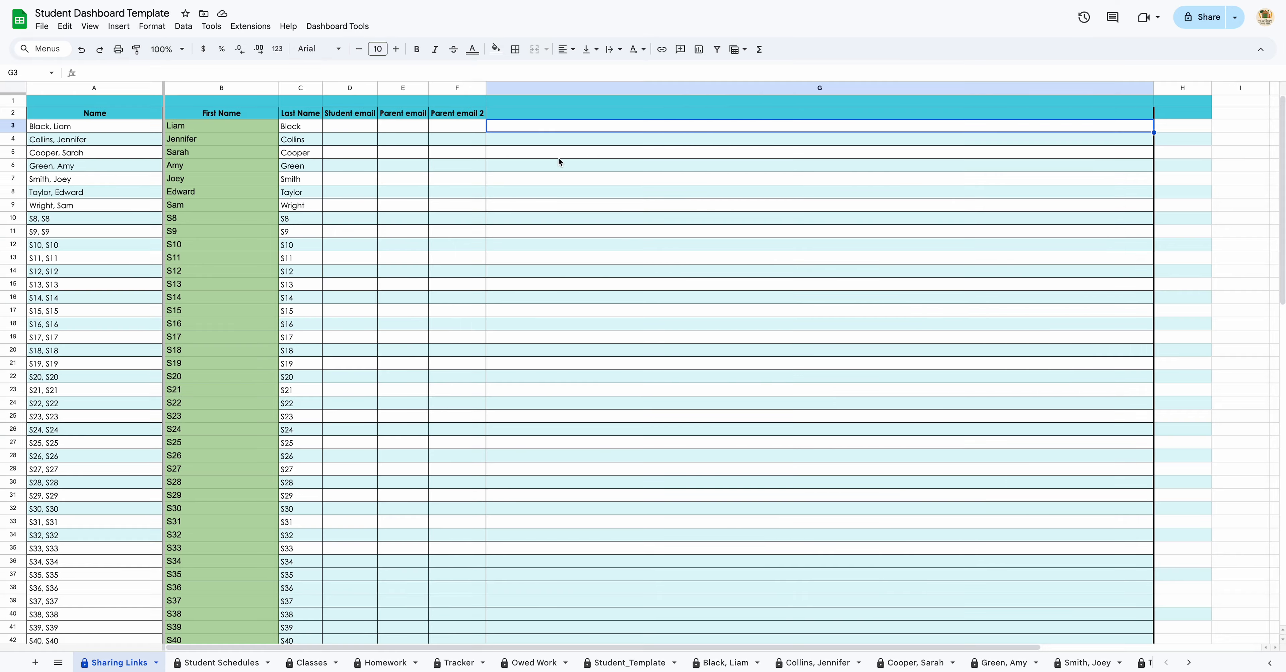
{"action": "key", "text": "ctrl+v"}
{"action": "key", "text": "Return"}
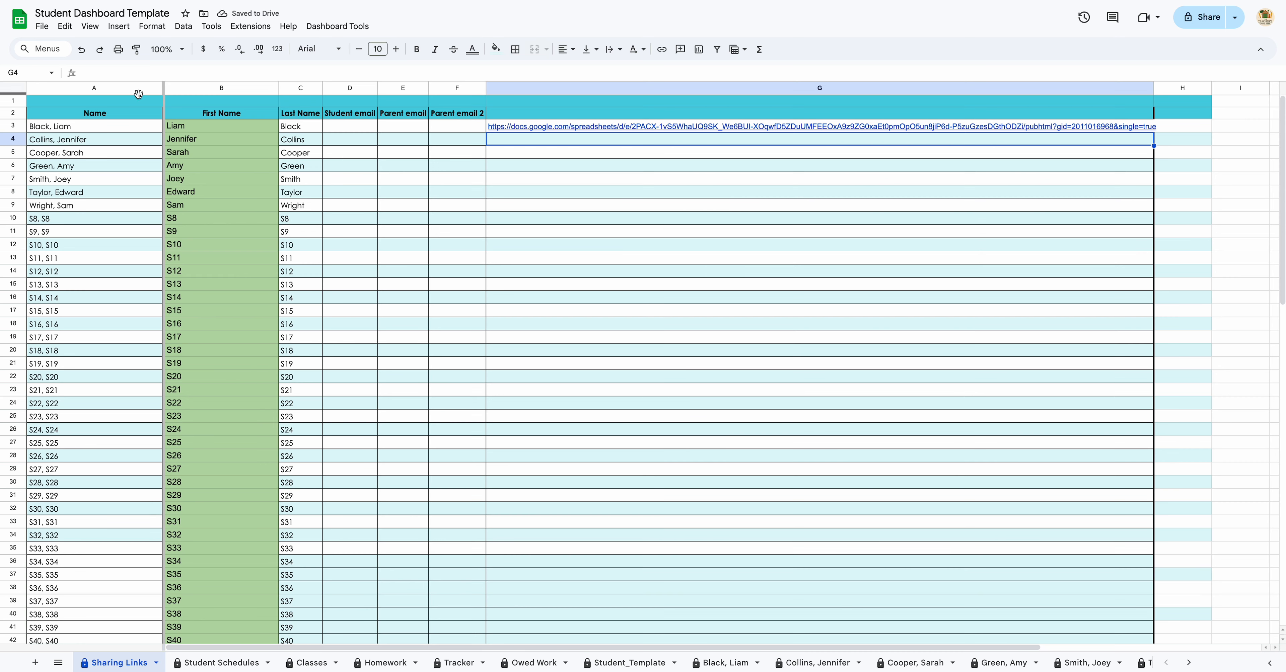
Step: Open the document's sharing settings by mistake and dismiss them
{"action": "left_click", "coordinate": [42, 26]}
{"action": "mouse_move", "coordinate": [172, 132]}
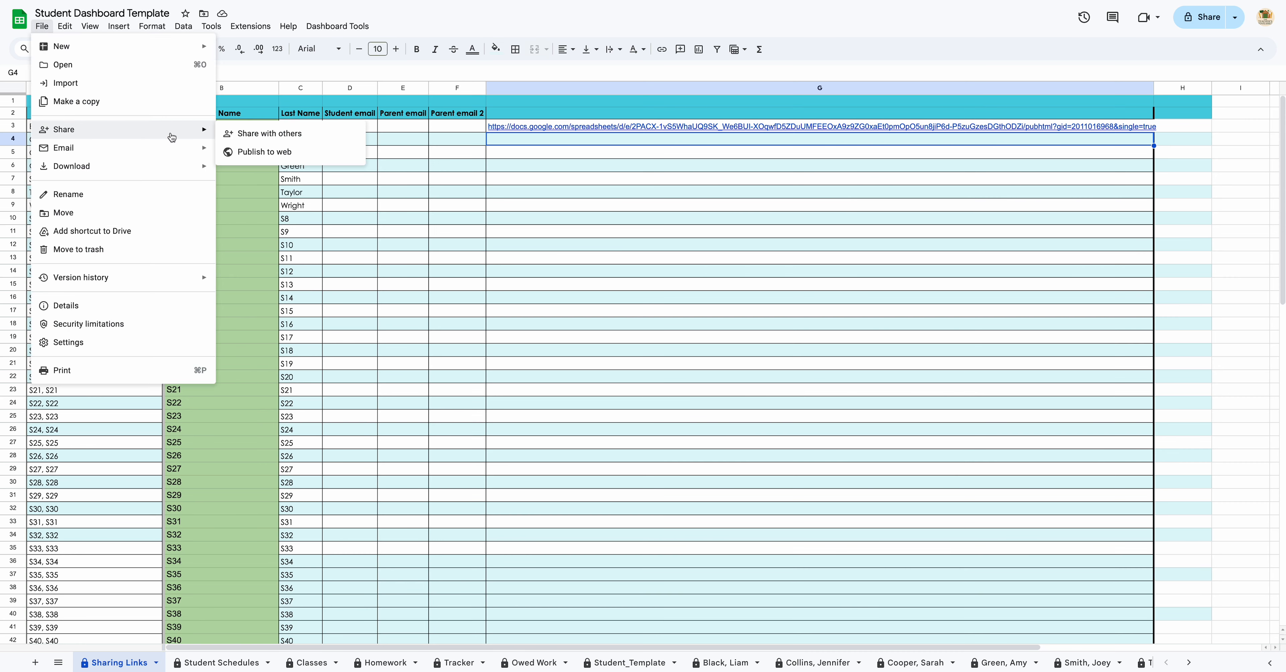
{"action": "left_click", "coordinate": [351, 153]}
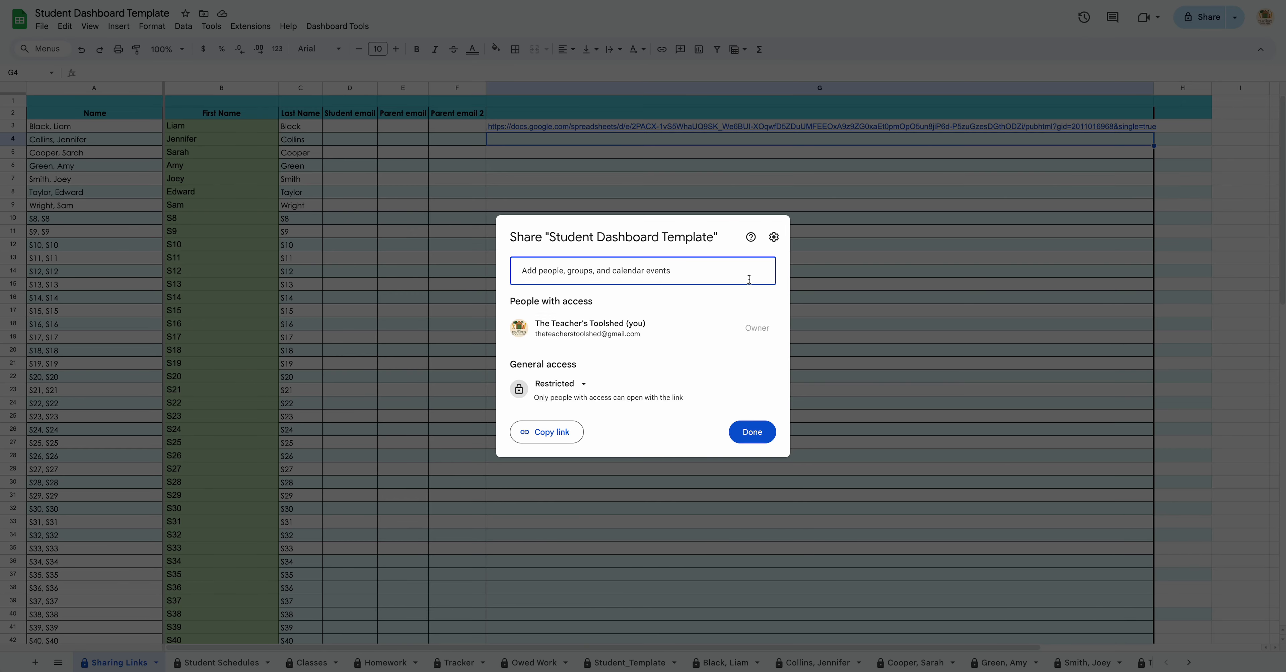
{"action": "left_click", "coordinate": [769, 435]}
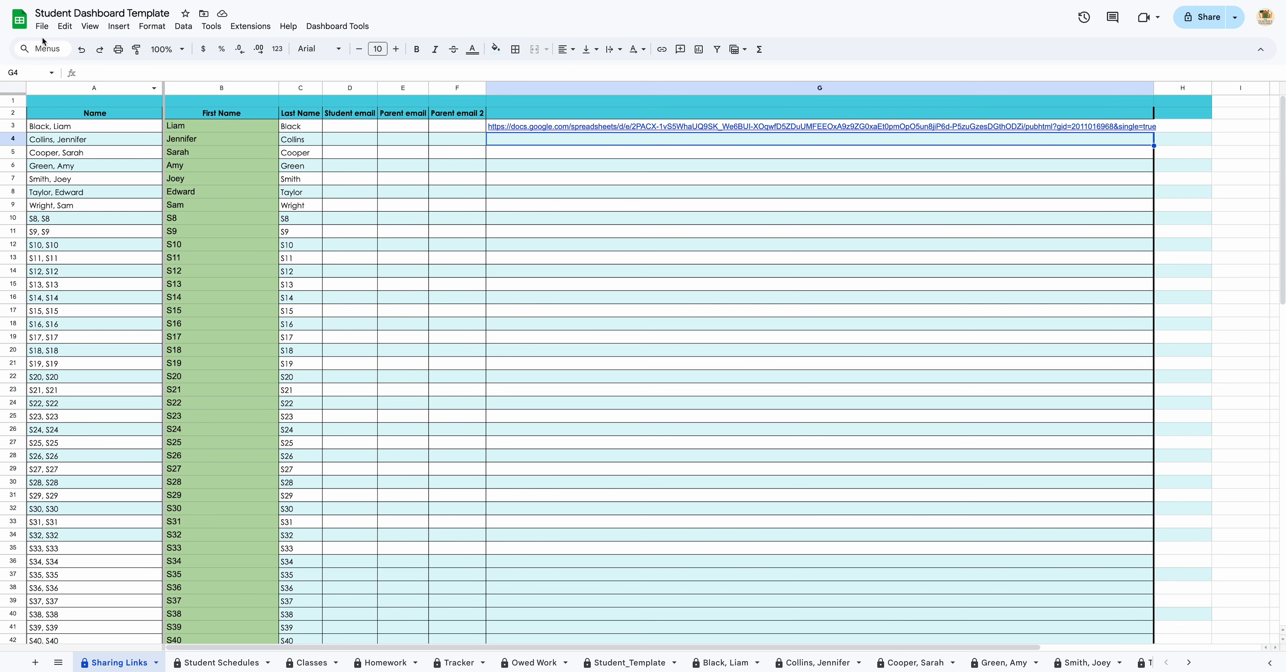
Step: Copy the second student's single-sheet published link and paste it into G4
{"action": "left_click", "coordinate": [42, 25]}
{"action": "mouse_move", "coordinate": [144, 129]}
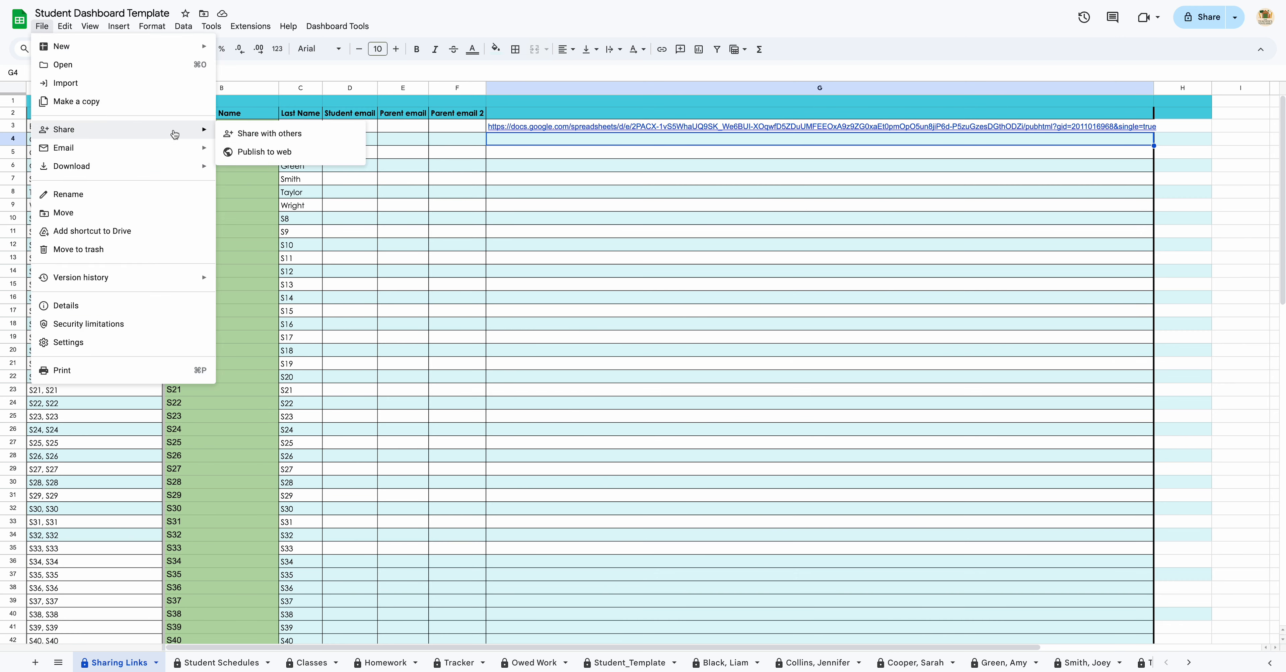
{"action": "left_click", "coordinate": [264, 158]}
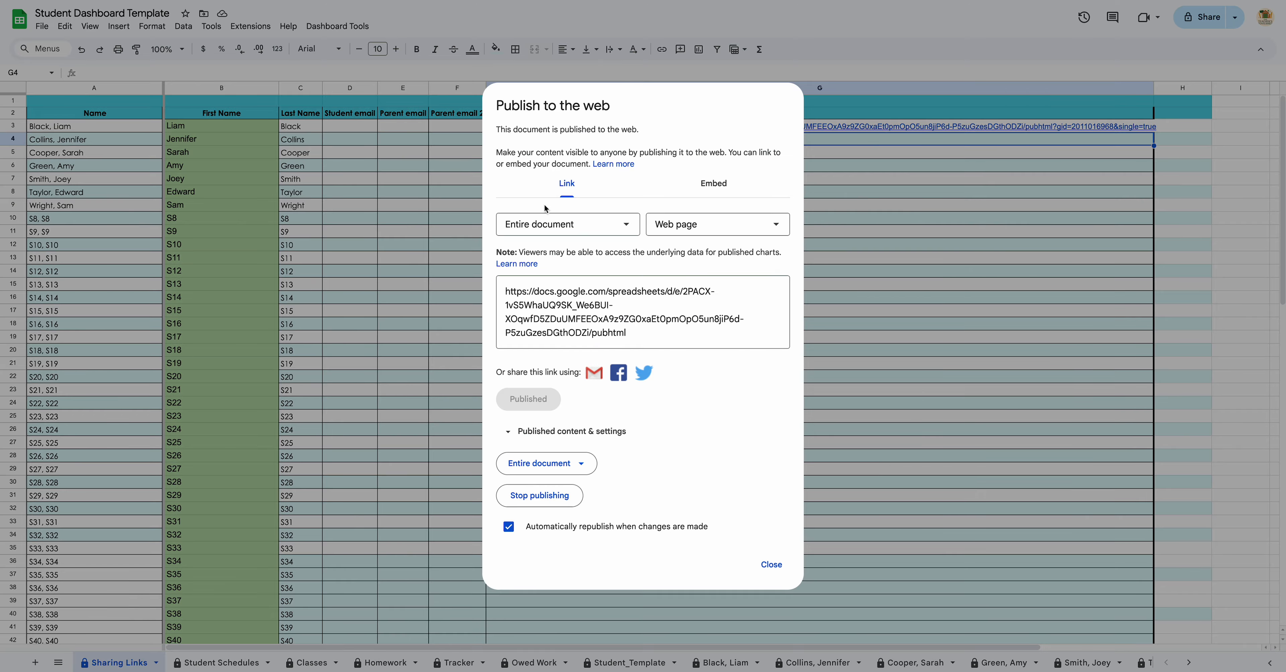
{"action": "left_click", "coordinate": [554, 225]}
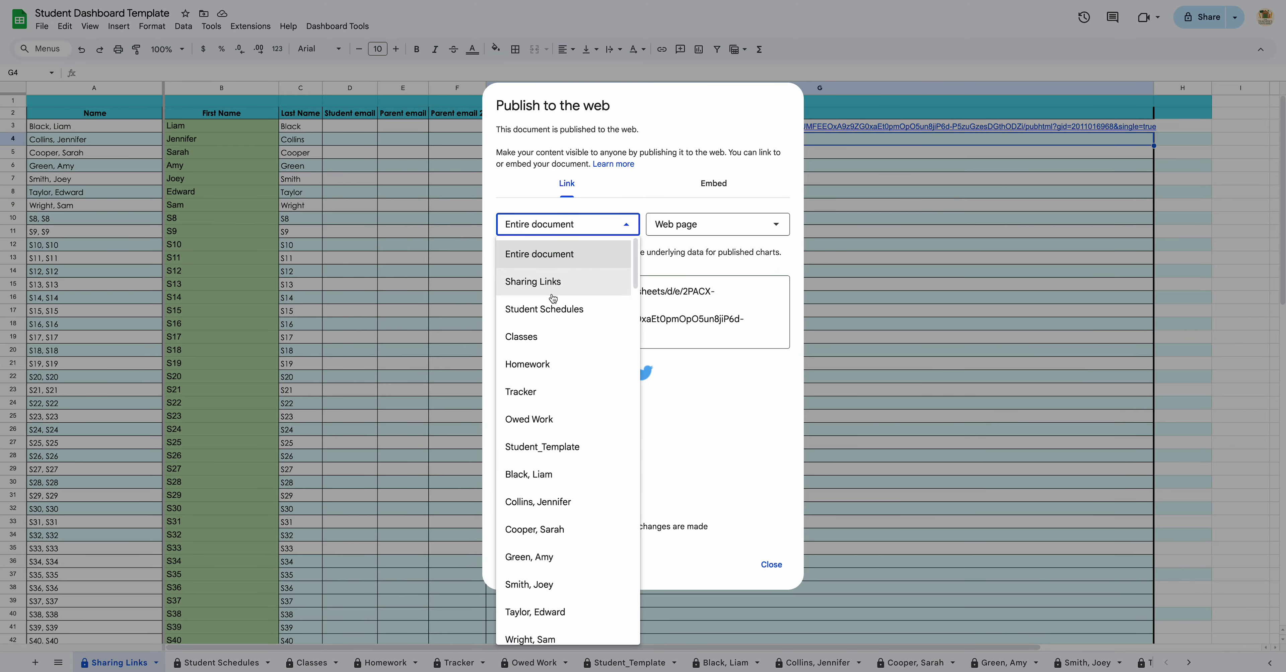
{"action": "left_click", "coordinate": [574, 502]}
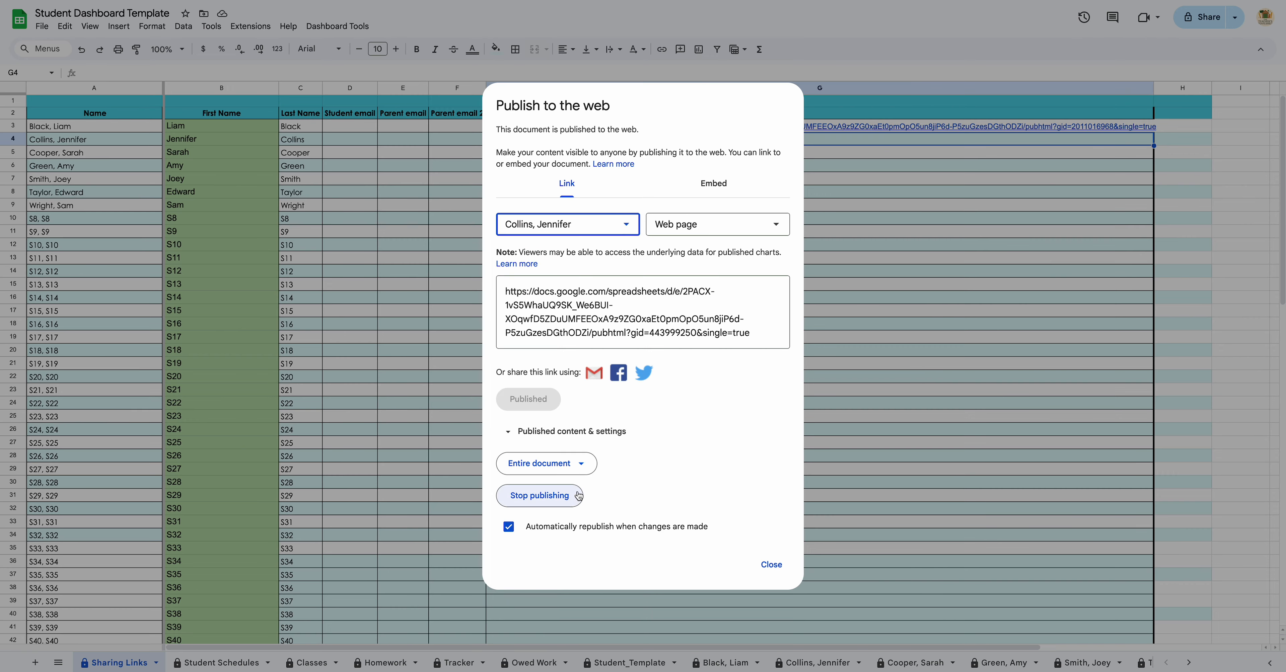
{"action": "left_click", "coordinate": [773, 332]}
{"action": "key", "text": "super+c"}
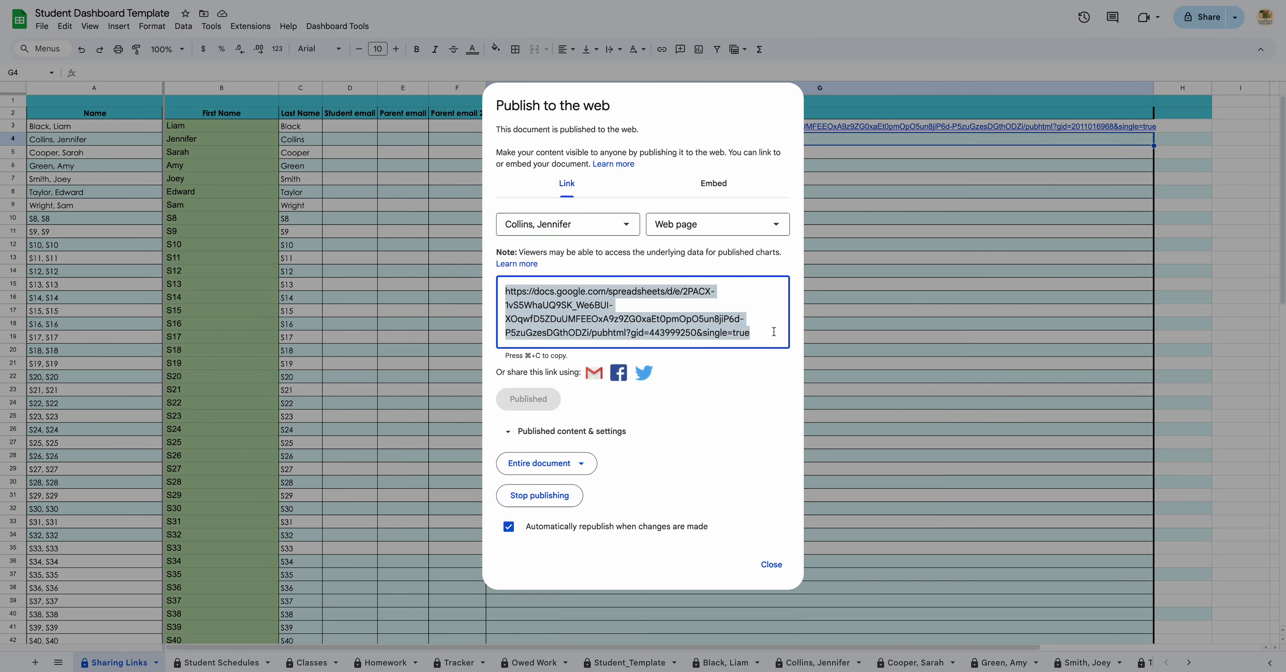
{"action": "left_click", "coordinate": [771, 565]}
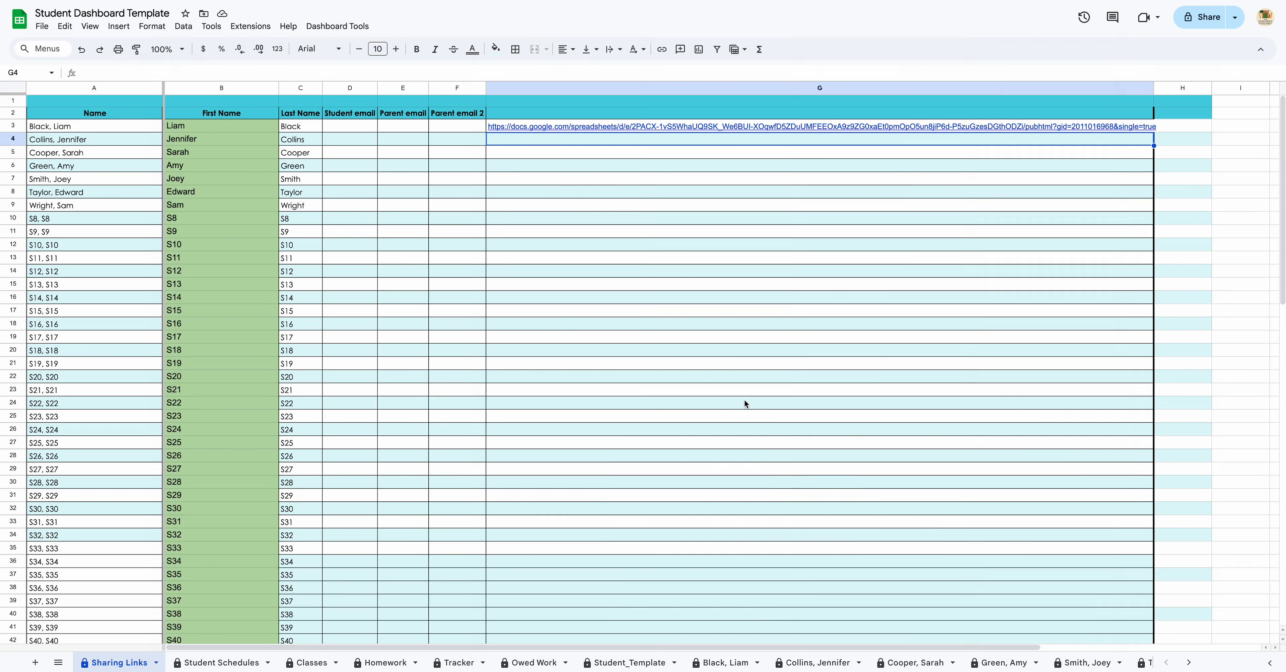
{"action": "key", "text": "super+v"}
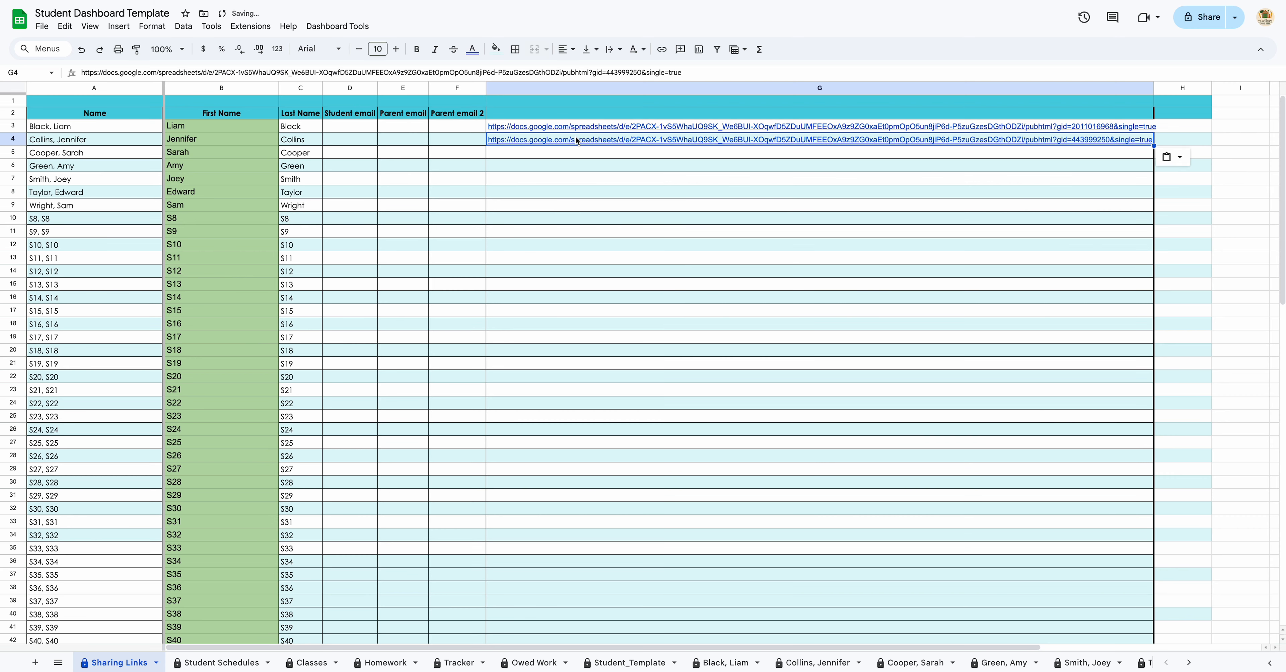
{"action": "key", "text": "Down"}
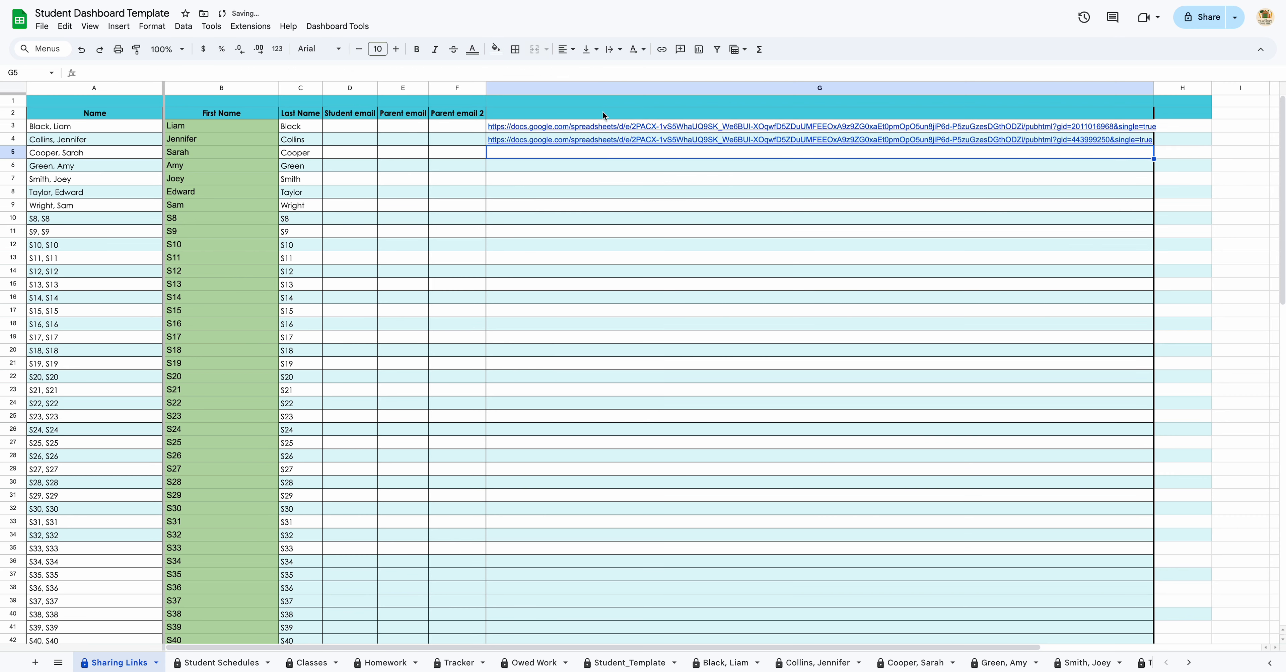
Step: Open the first student's published sheet from the G3 link preview
{"action": "mouse_move", "coordinate": [613, 129]}
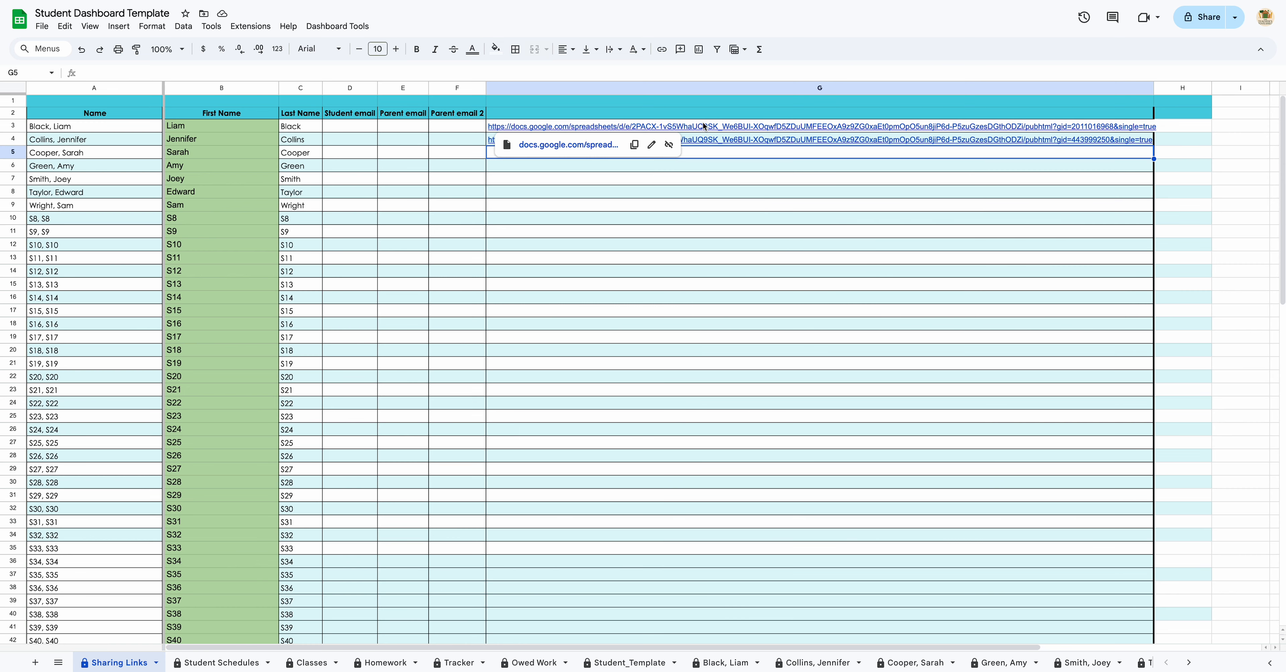
{"action": "left_click", "coordinate": [644, 128]}
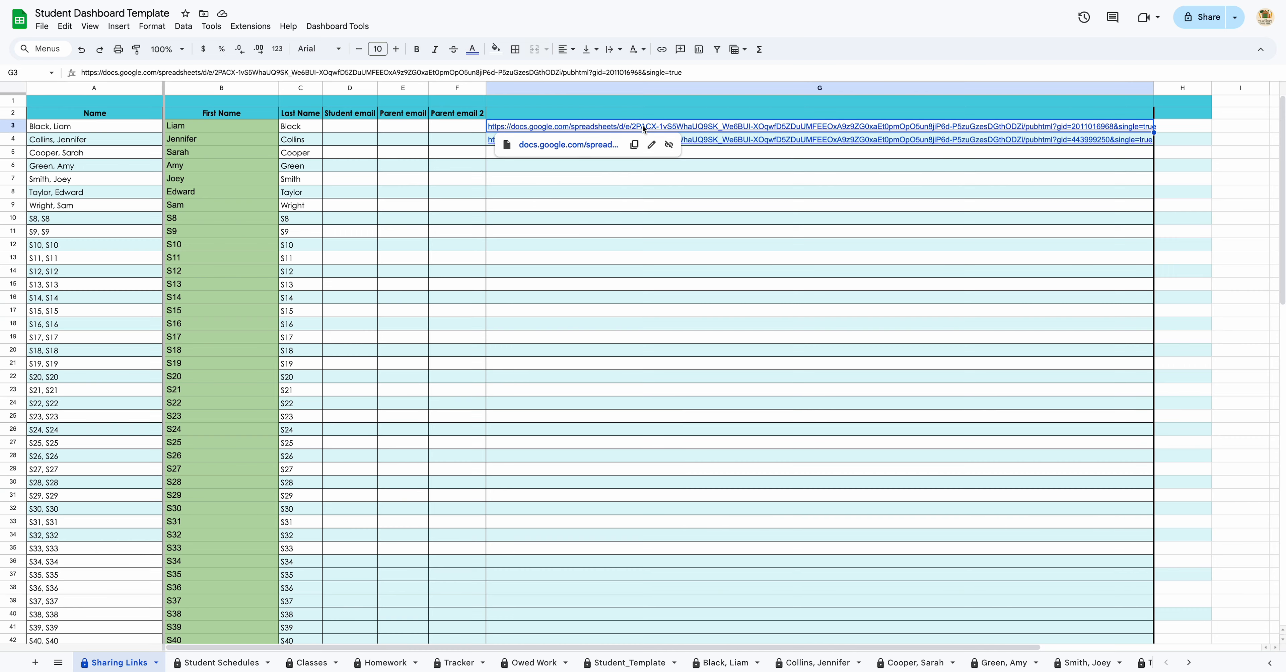
{"action": "left_click", "coordinate": [575, 145]}
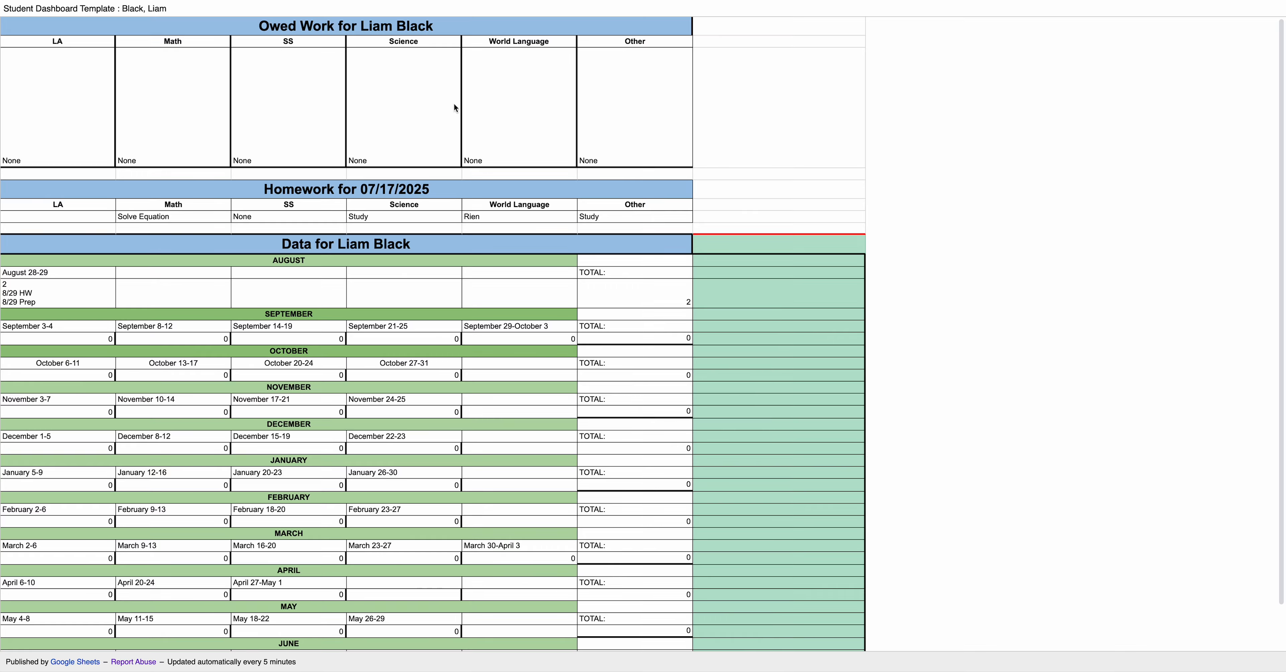
Step: Scroll through the first student's published page with its Owed Work, Homework and Data tables
{"action": "scroll", "coordinate": [370, 221], "scroll_direction": "down", "scroll_amount": 2}
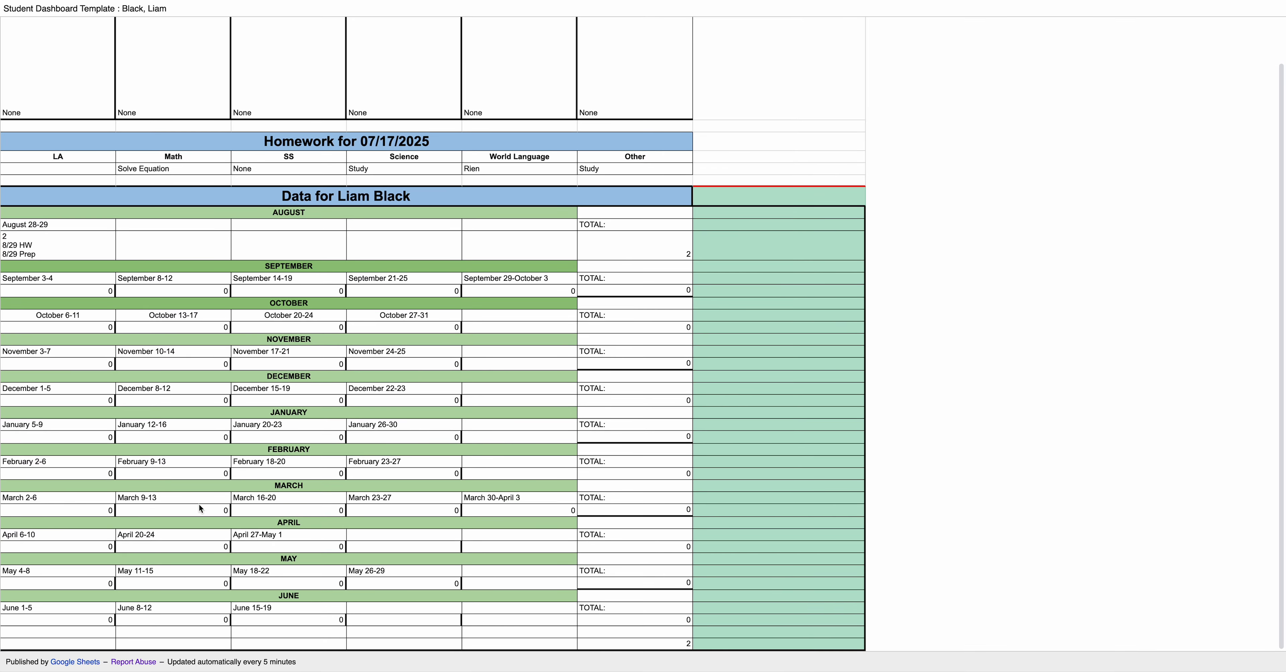
{"action": "scroll", "coordinate": [315, 324], "scroll_direction": "up", "scroll_amount": 1}
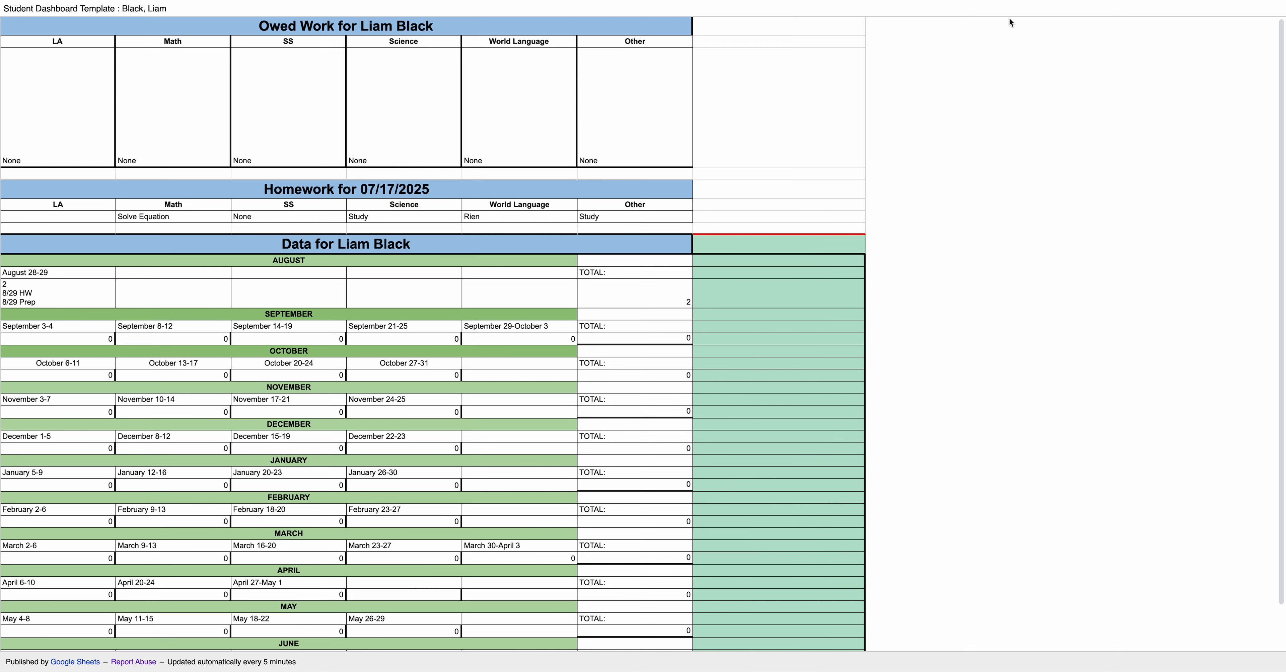
{"action": "mouse_move", "coordinate": [1009, 1]}
{"action": "key", "text": "super+shift+5"}
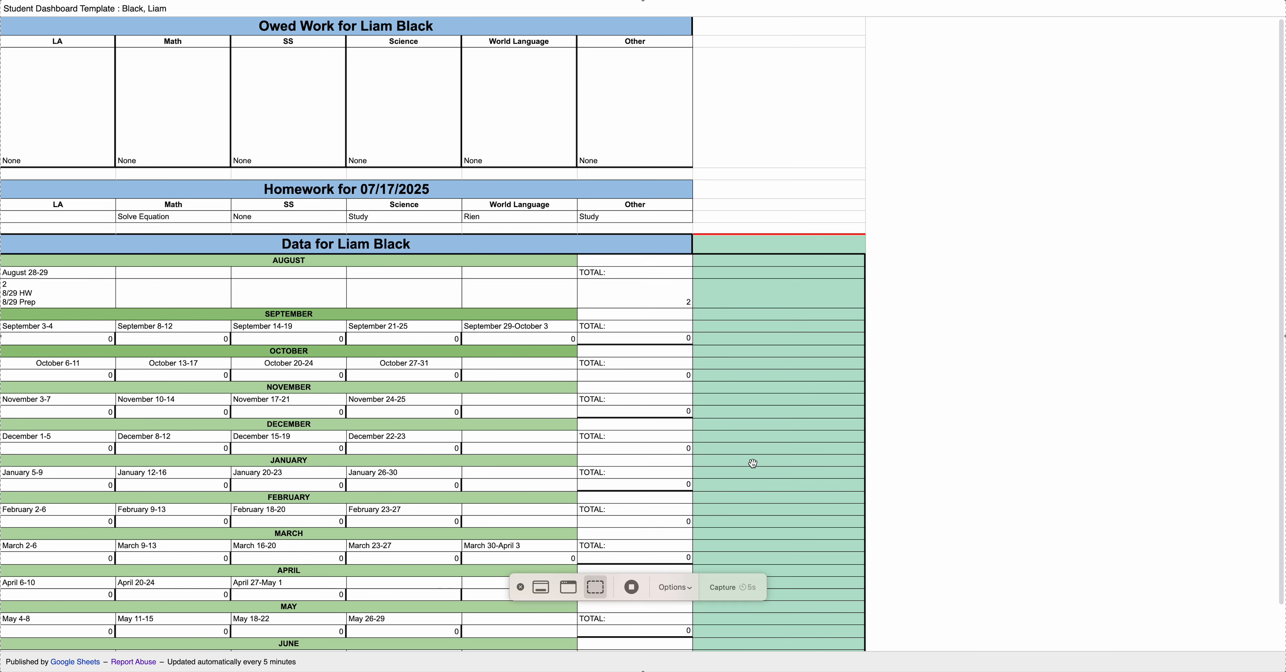